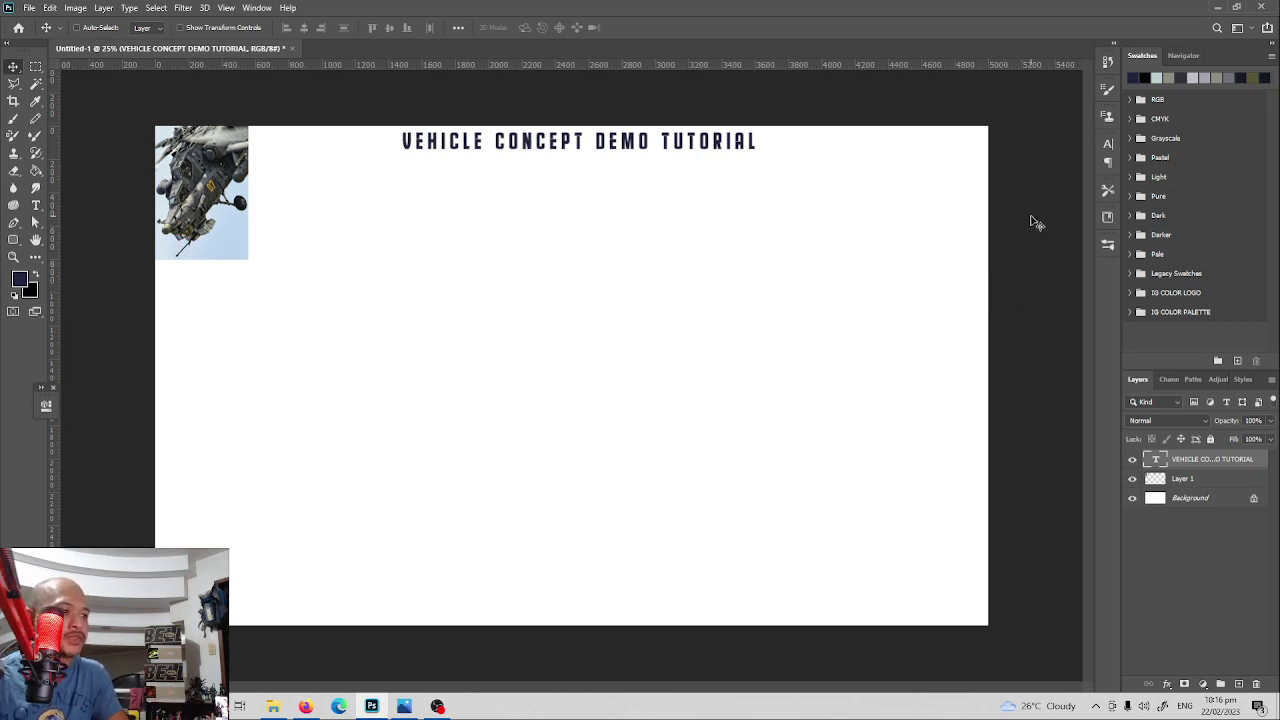
Add a new layer and sample near-black and grey from the helicopter photo, making near-black the active brush colour.
click(1239, 683)
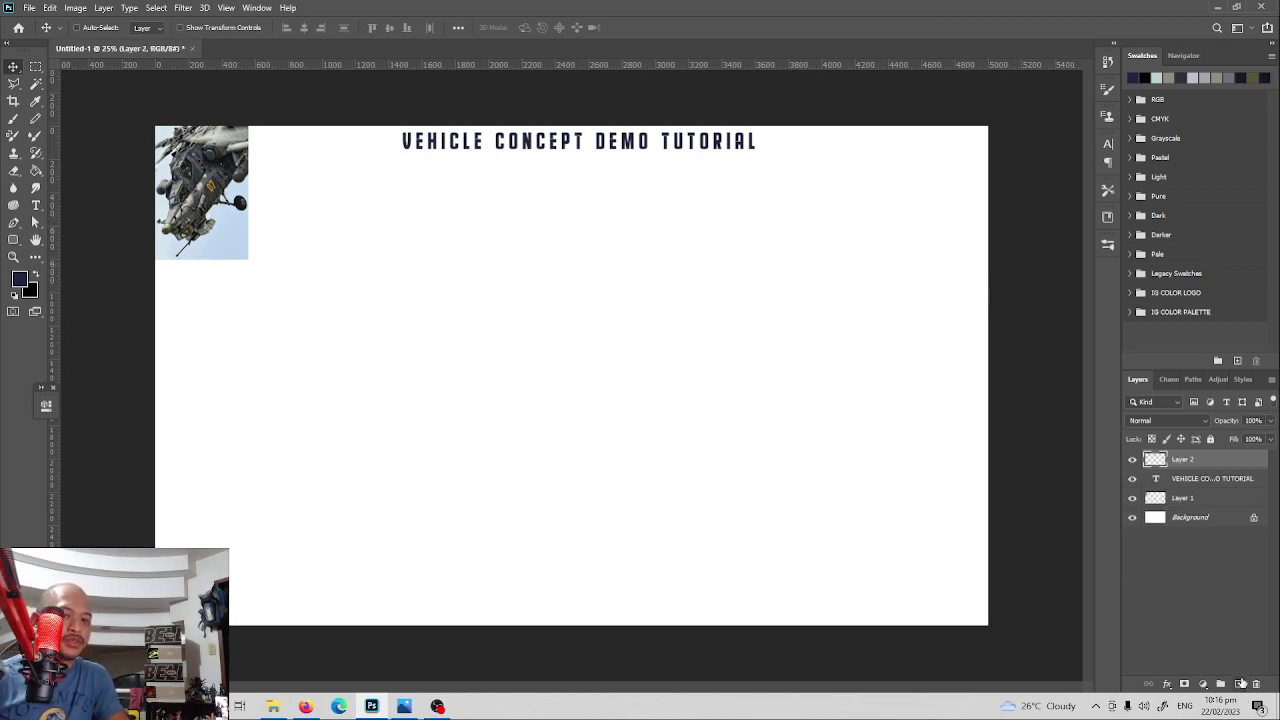
key(b)
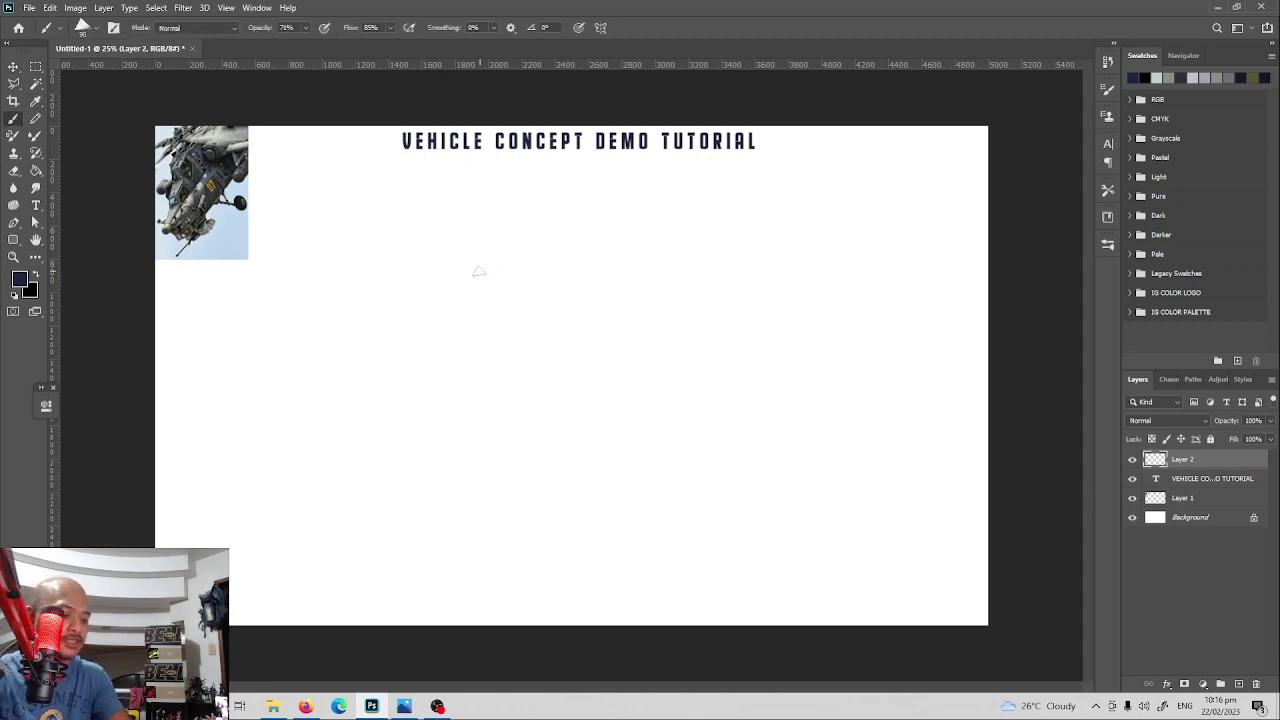
key(i)
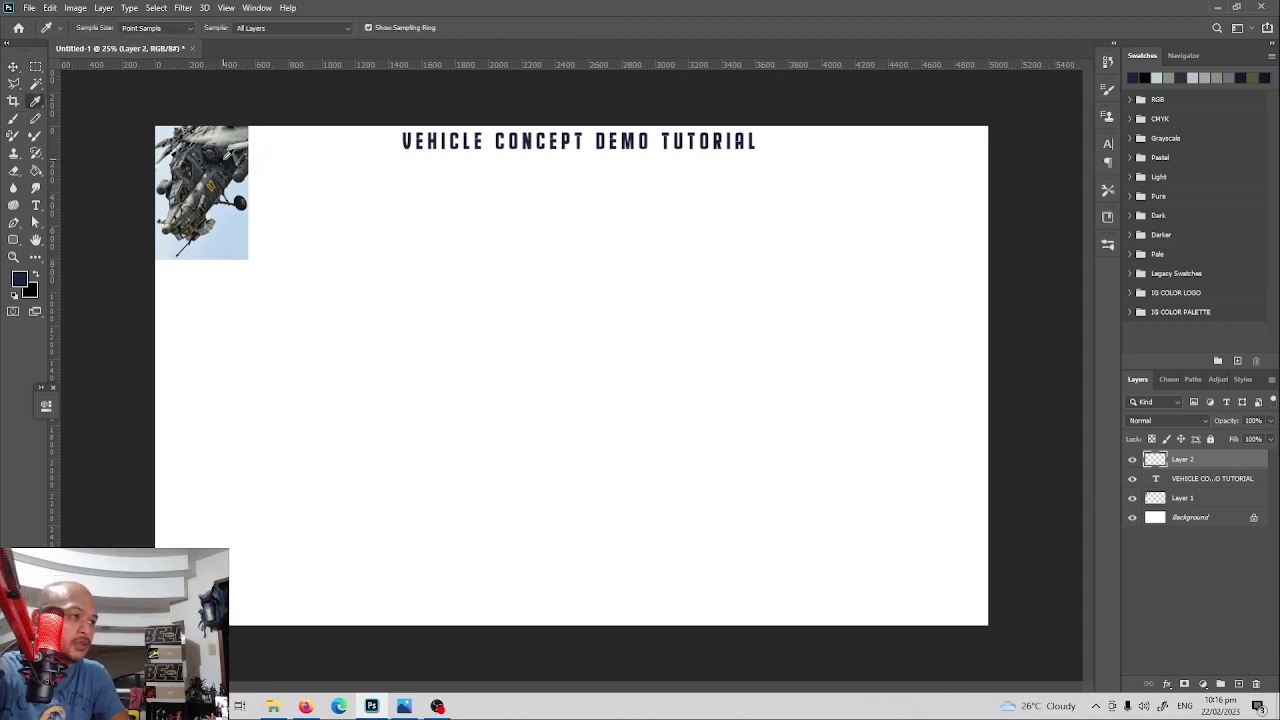
click(221, 167)
click(207, 171)
click(212, 167)
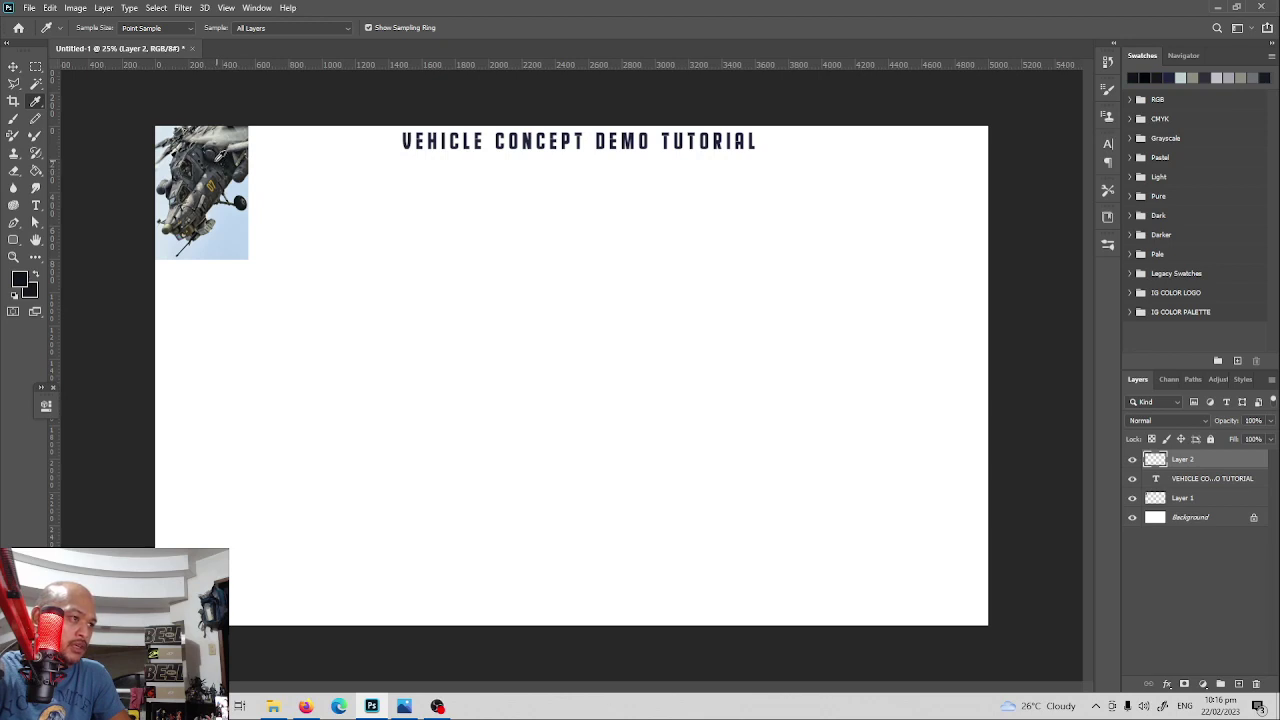
click(216, 164)
key(b)
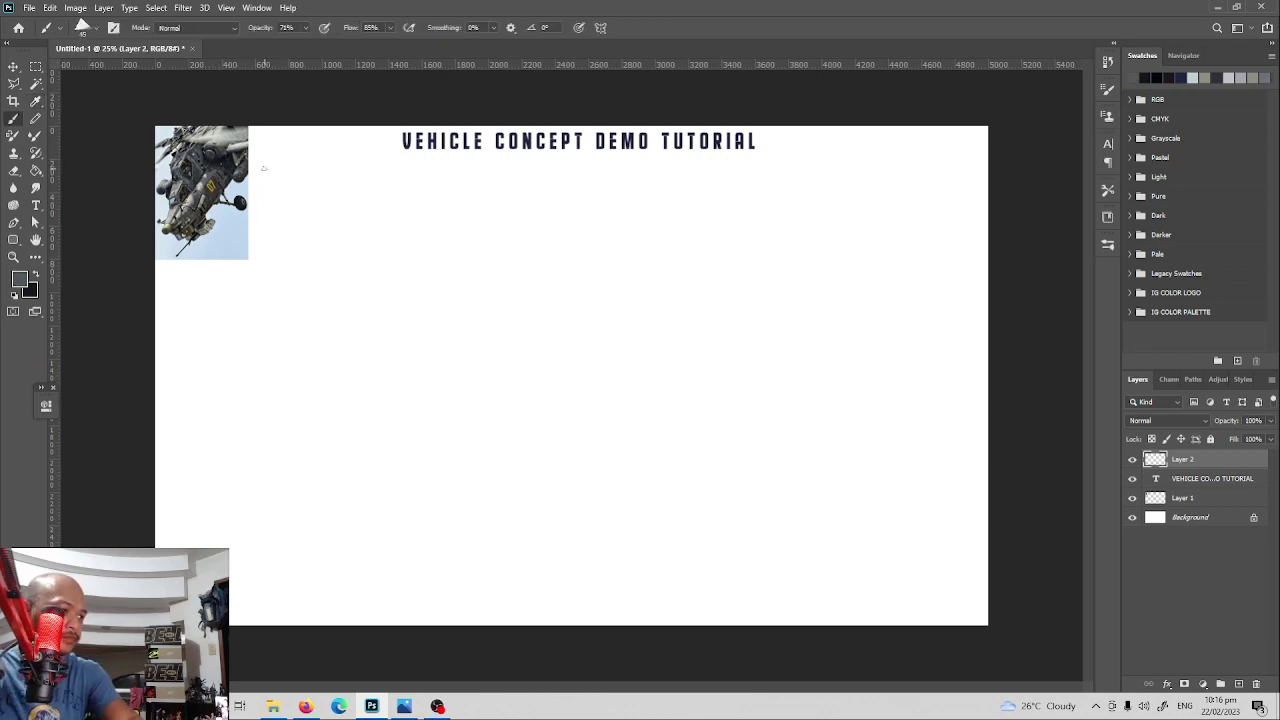
key(x)
mouse_move(467, 202)
mouse_down()
mouse_move(359, 254)
mouse_move(377, 315)
mouse_move(432, 280)
mouse_up()
key(ctrl+z)
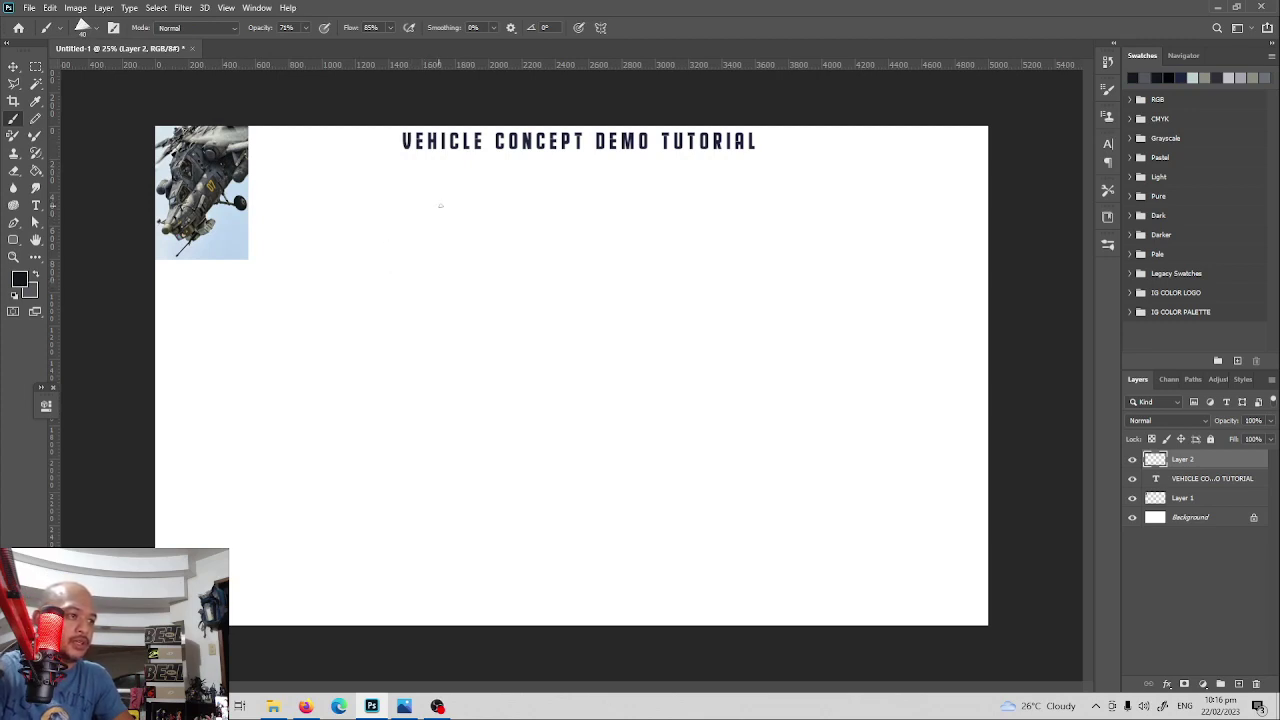
mouse_move(318, 264)
mouse_down()
mouse_move(488, 195)
mouse_move(467, 198)
mouse_up()
key(ctrl+z)
key(ctrl+z)
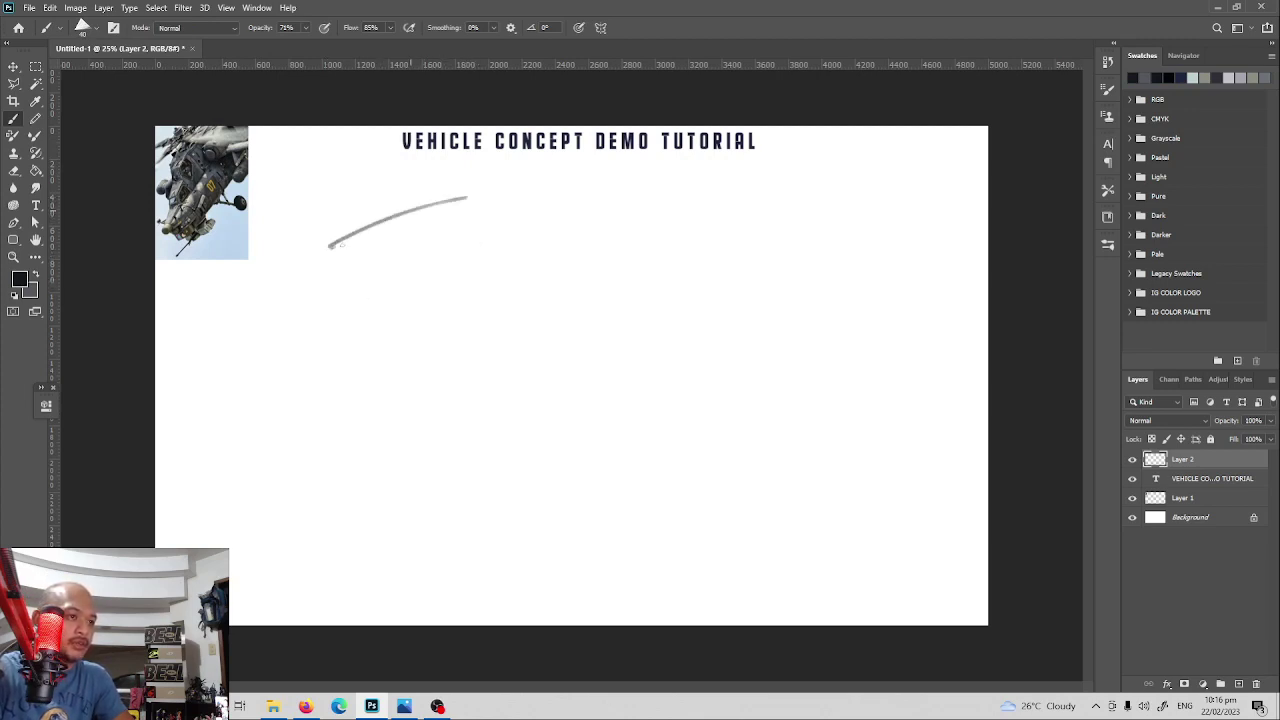
Sketch the first vehicle outline beside the helicopter photo, with a long pointed nose, arched underside cutout and hooked rear.
mouse_move(331, 257)
mouse_down()
mouse_move(453, 284)
mouse_move(470, 233)
mouse_move(517, 242)
mouse_up()
mouse_move(476, 193)
mouse_down()
mouse_move(340, 262)
mouse_move(428, 285)
mouse_move(452, 232)
mouse_move(516, 247)
mouse_move(538, 214)
mouse_move(515, 244)
mouse_up()
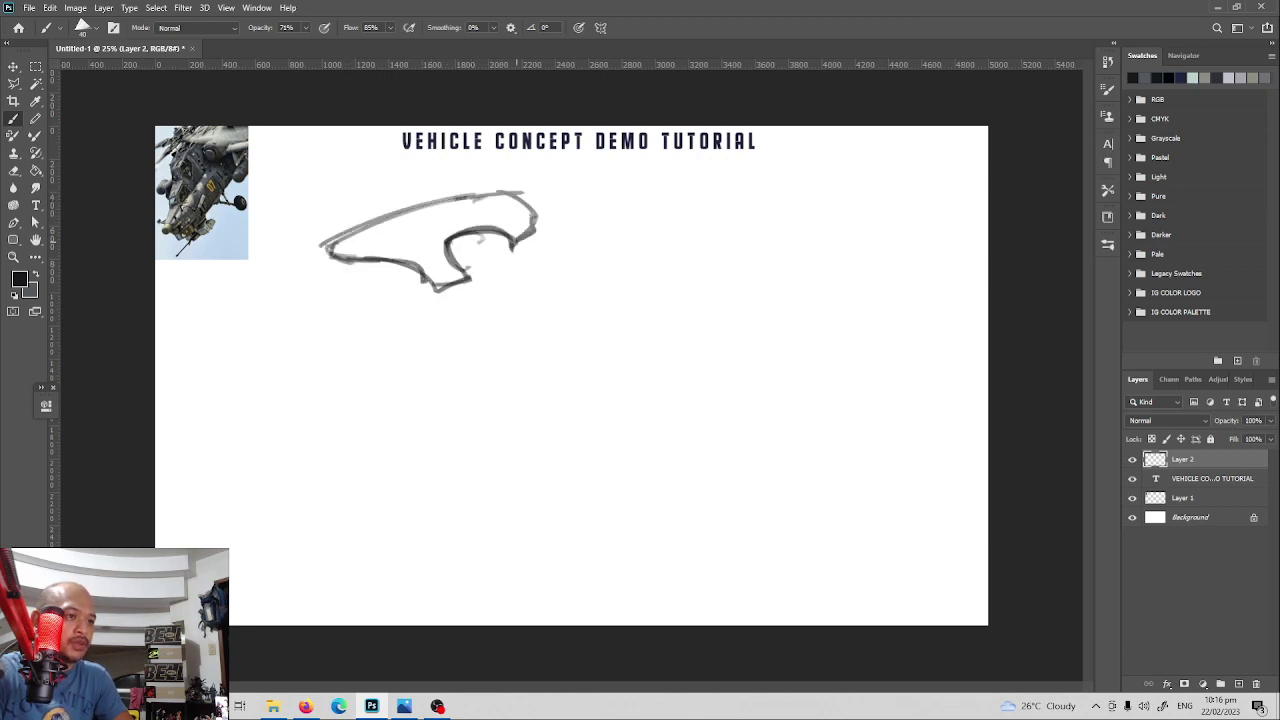
mouse_move(532, 198)
mouse_down()
mouse_move(484, 194)
mouse_move(332, 247)
mouse_move(443, 272)
mouse_move(456, 236)
mouse_move(515, 246)
mouse_up()
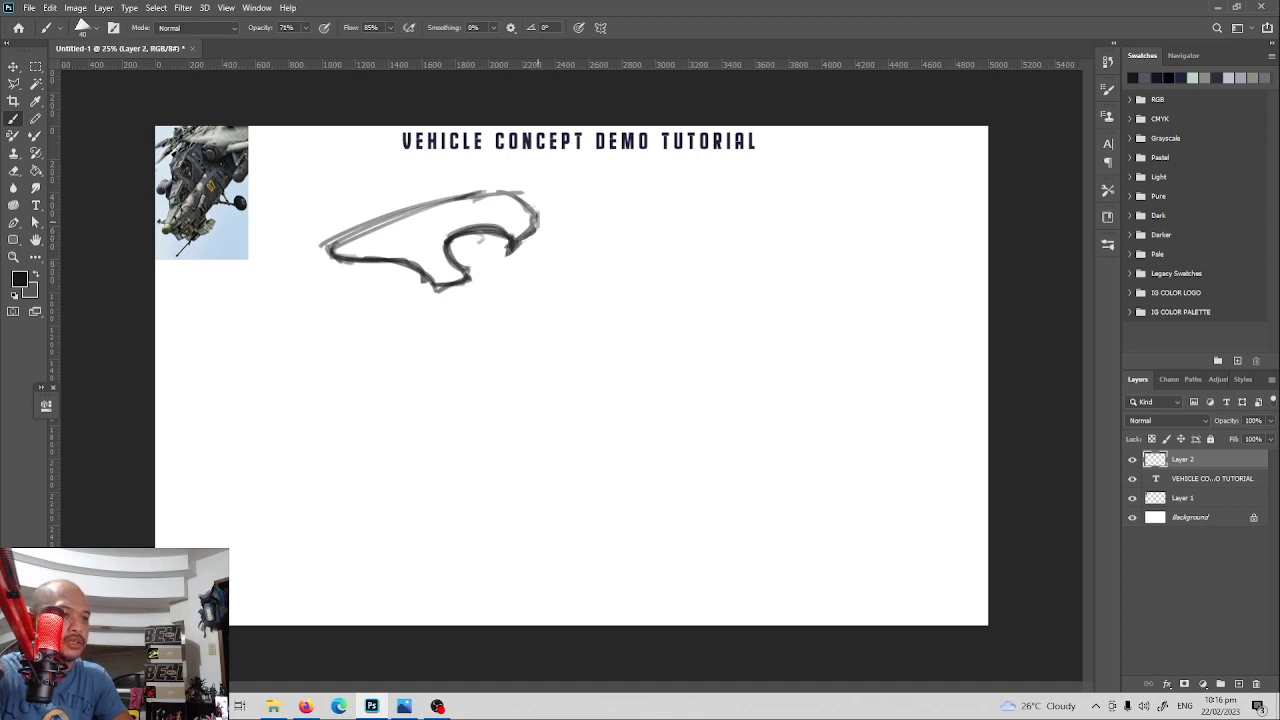
mouse_move(502, 193)
mouse_down()
mouse_move(529, 237)
mouse_move(378, 228)
mouse_move(350, 259)
mouse_move(440, 284)
mouse_up()
mouse_move(440, 284)
mouse_down()
mouse_move(448, 250)
mouse_move(516, 246)
mouse_up()
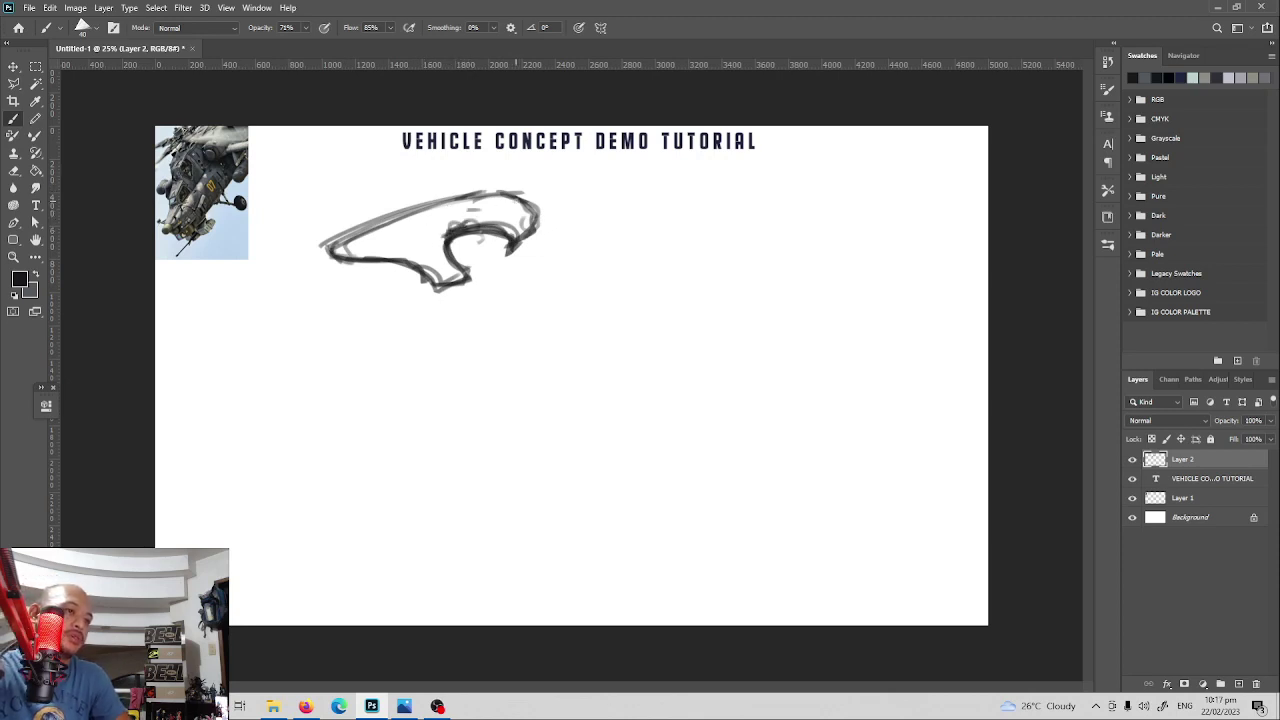
Draw inner contour lines inside the first vehicle's body, leaving out any line projecting below the nose.
mouse_move(508, 203)
mouse_down()
mouse_move(430, 258)
mouse_move(414, 250)
mouse_move(428, 218)
mouse_move(506, 203)
mouse_move(522, 220)
mouse_up()
drag(383, 263, 319, 290)
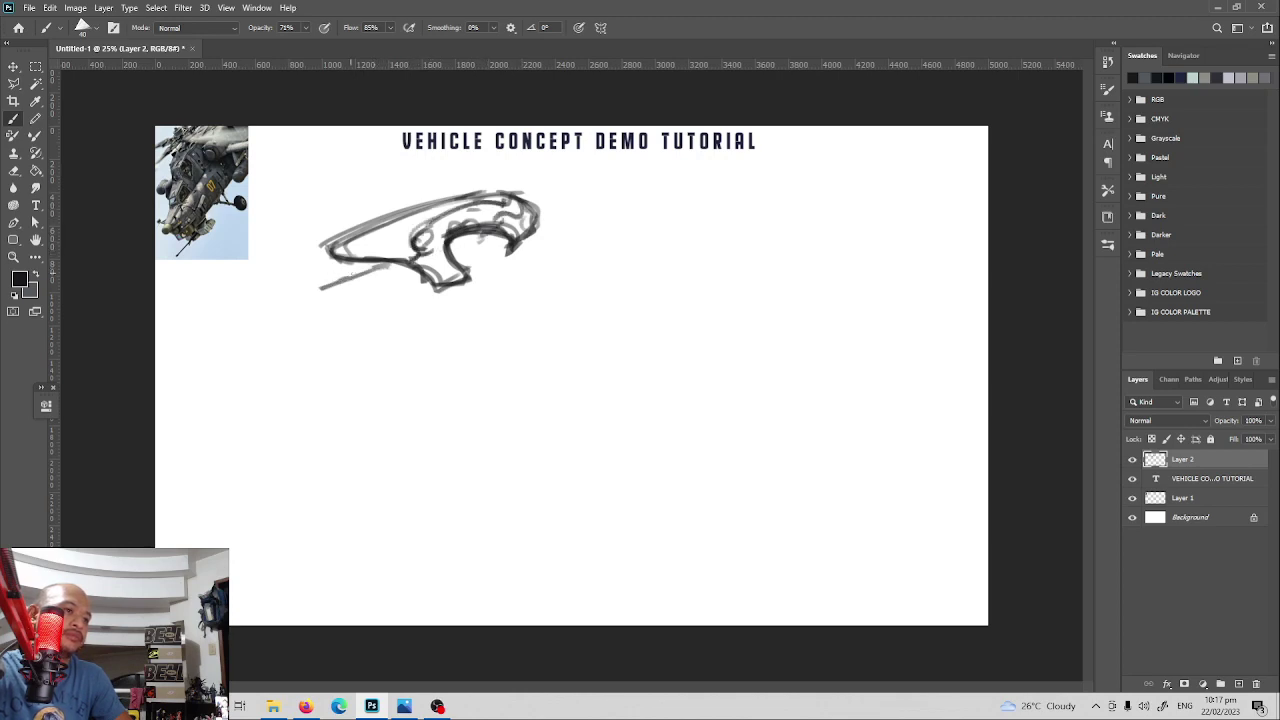
key(ctrl+z)
Shift the first vehicle sketch slightly down and left, and add a new layer for the second sketch.
key(v)
mouse_move(470, 251)
mouse_down()
mouse_move(423, 271)
mouse_move(440, 266)
mouse_up()
click(1238, 684)
key(b)
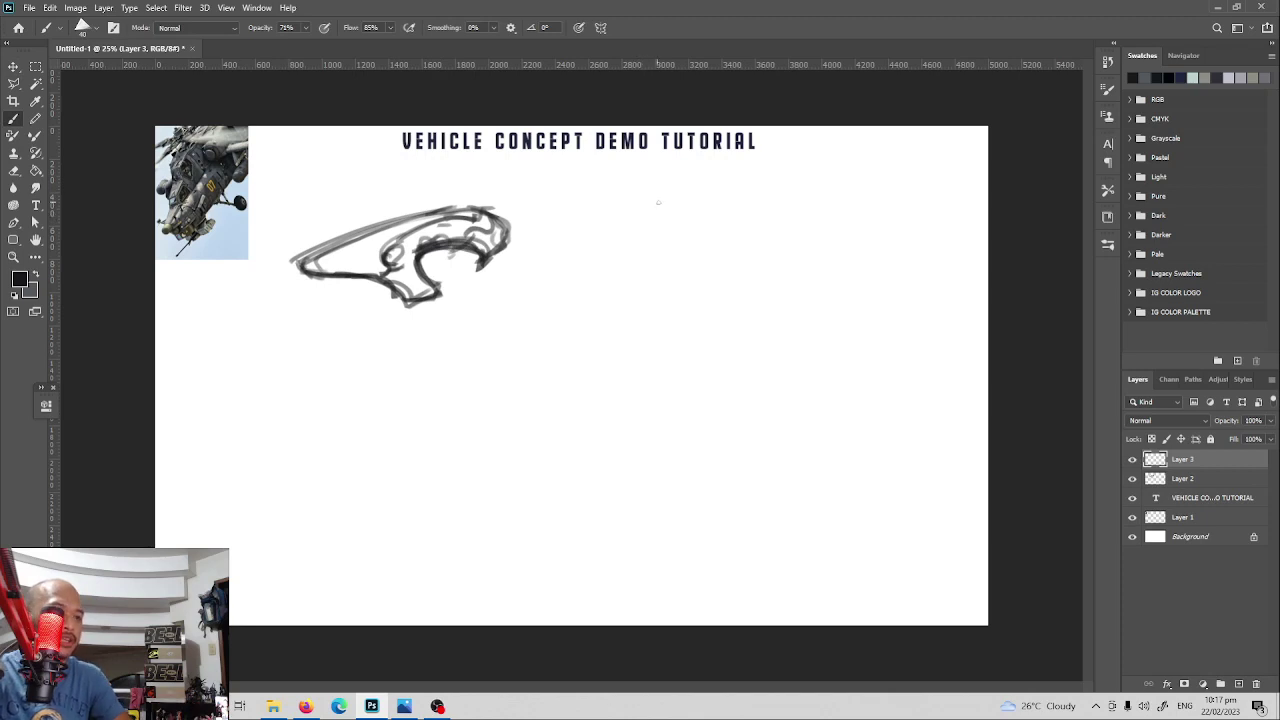
mouse_move(650, 199)
mouse_down()
mouse_move(612, 212)
mouse_move(641, 267)
mouse_move(571, 257)
mouse_up()
key(ctrl+z)
key(ctrl+z)
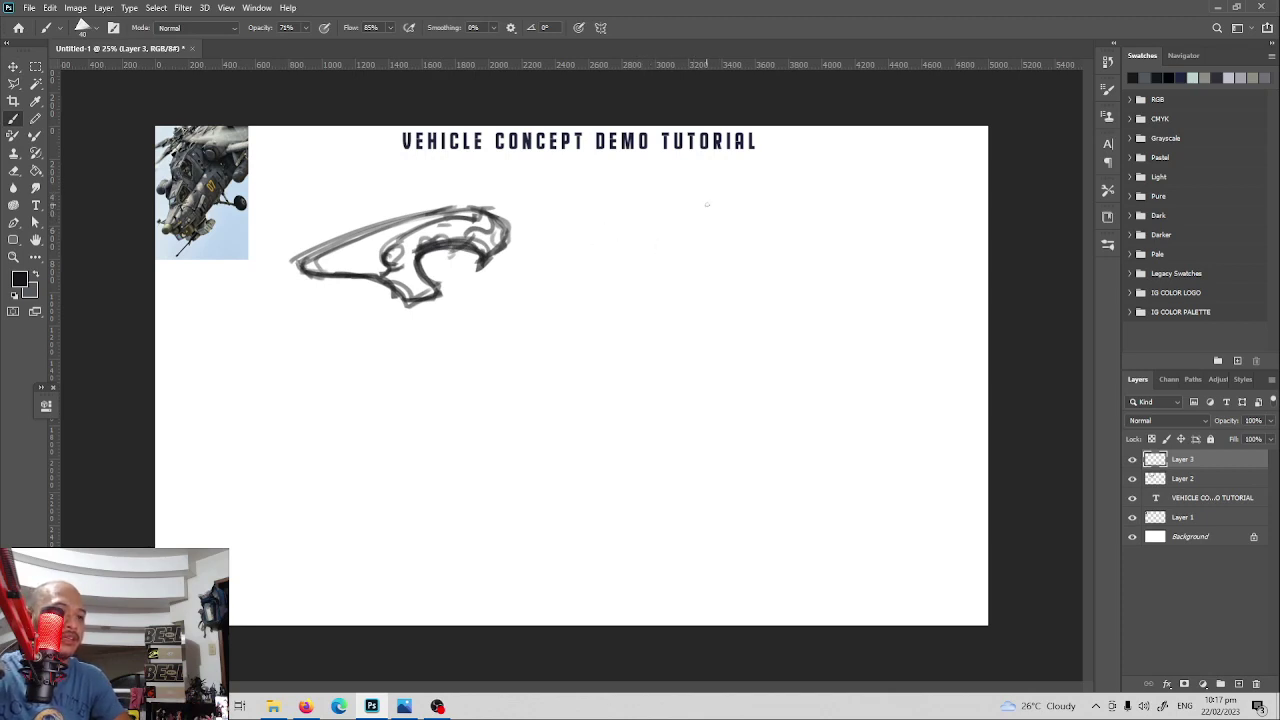
Sketch the second vehicle outline beside the first, with a pointed nose, curved top and belly, and notched rear.
mouse_move(708, 203)
mouse_down()
mouse_move(572, 243)
mouse_move(553, 264)
mouse_move(667, 288)
mouse_move(558, 256)
mouse_up()
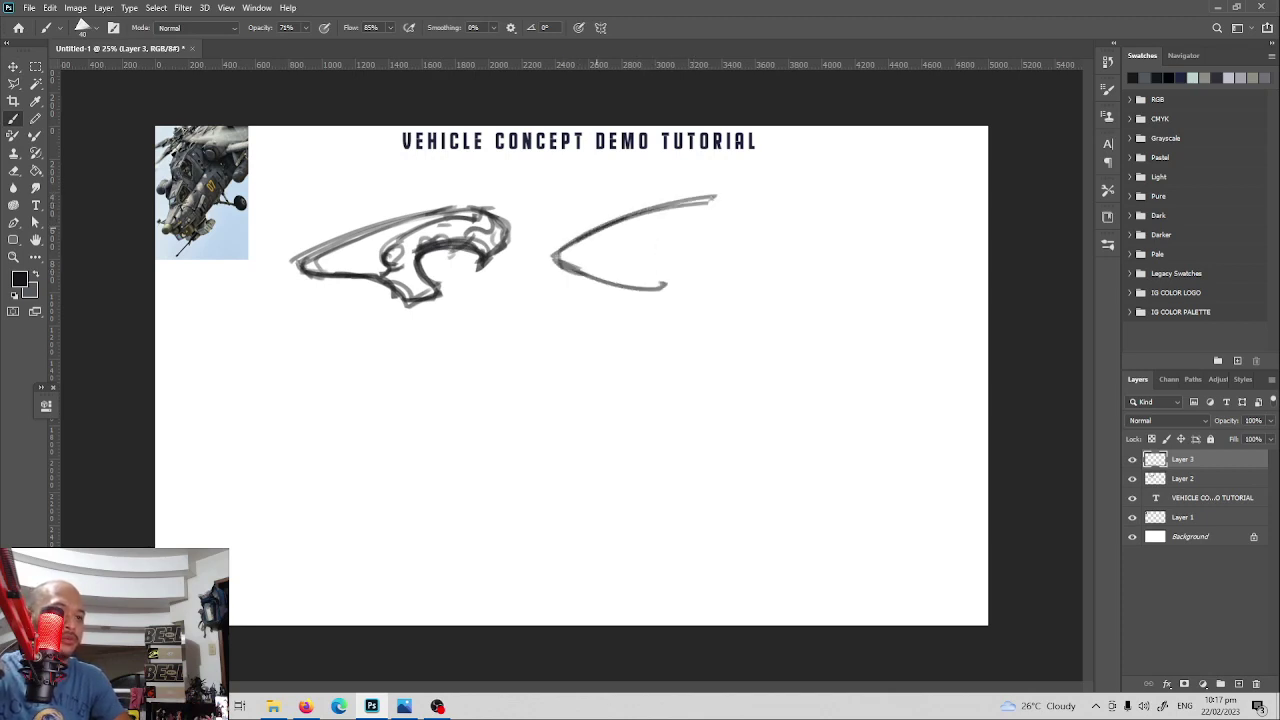
mouse_move(713, 197)
mouse_down()
mouse_move(724, 237)
mouse_move(706, 284)
mouse_move(606, 290)
mouse_up()
mouse_move(712, 260)
mouse_down()
mouse_move(698, 290)
mouse_move(614, 294)
mouse_up()
drag(578, 268, 611, 292)
drag(704, 286, 628, 294)
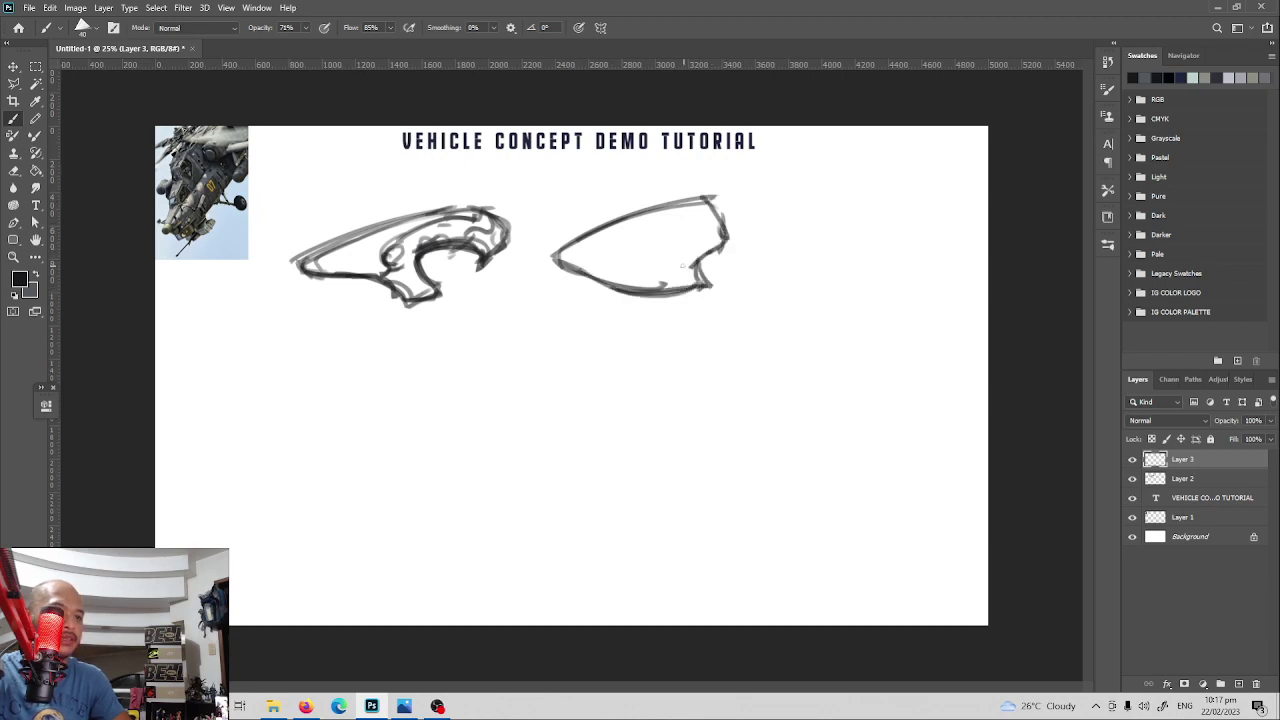
Add two small circles and a curved inner line to the second vehicle, and reinforce its upper and rear edges.
drag(678, 256, 664, 276)
mouse_move(630, 264)
mouse_down()
mouse_move(575, 208)
mouse_move(701, 196)
mouse_move(719, 240)
mouse_move(632, 245)
mouse_move(614, 278)
mouse_up()
mouse_move(706, 210)
mouse_down()
mouse_move(614, 270)
mouse_move(706, 218)
mouse_up()
mouse_move(706, 220)
mouse_down()
mouse_move(550, 258)
mouse_move(710, 184)
mouse_up()
drag(712, 198, 724, 222)
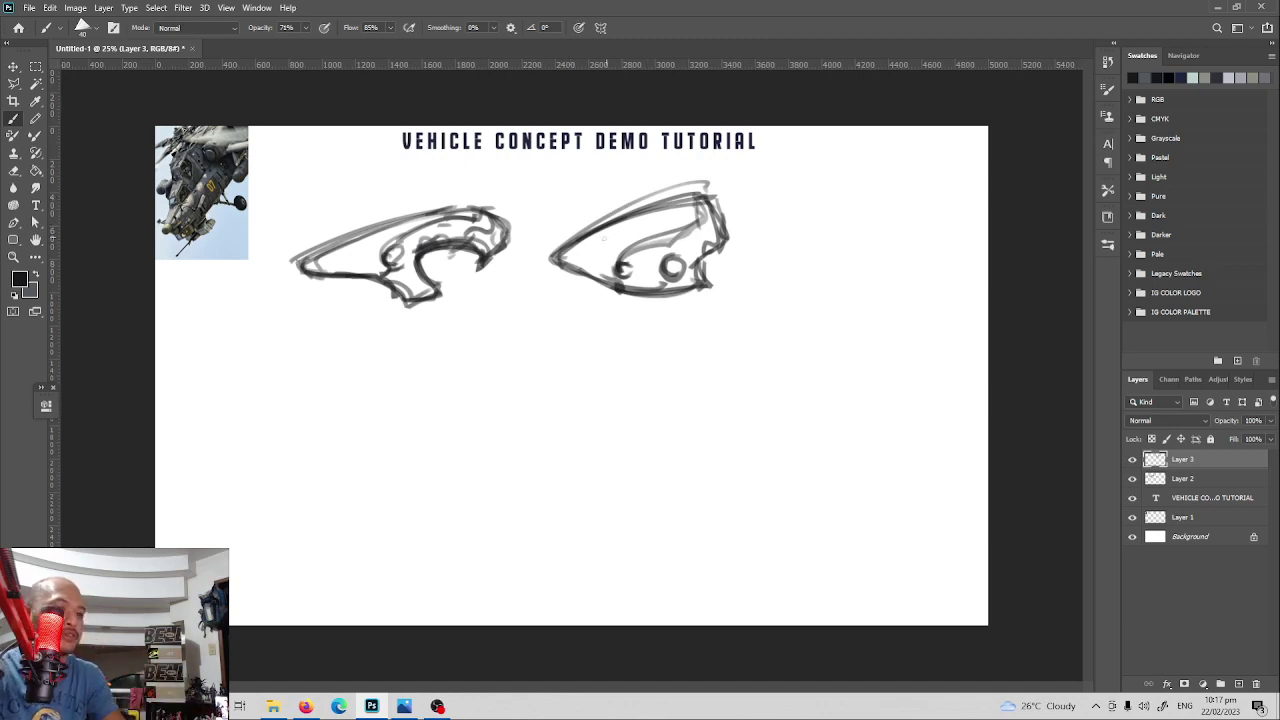
drag(558, 252, 706, 197)
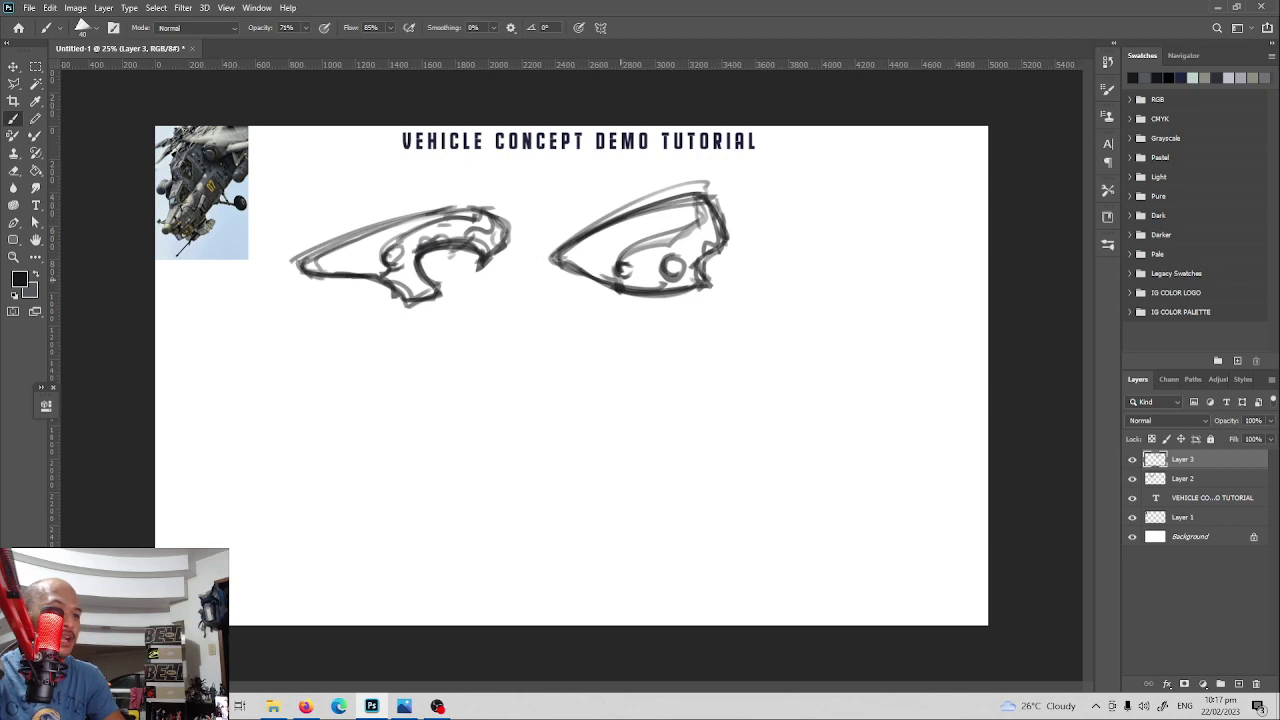
Shift the second vehicle sketch slightly down and left, and add a new layer for the third sketch.
key(v)
drag(619, 281, 604, 287)
key(b)
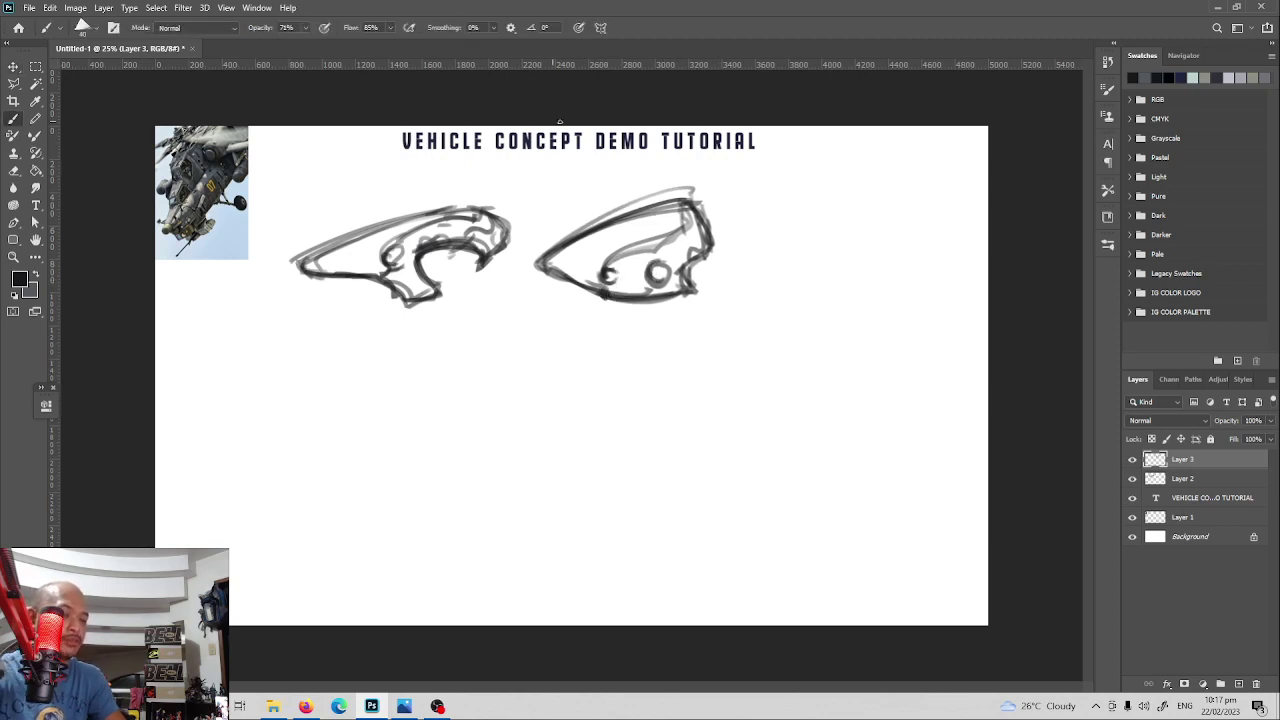
click(1239, 684)
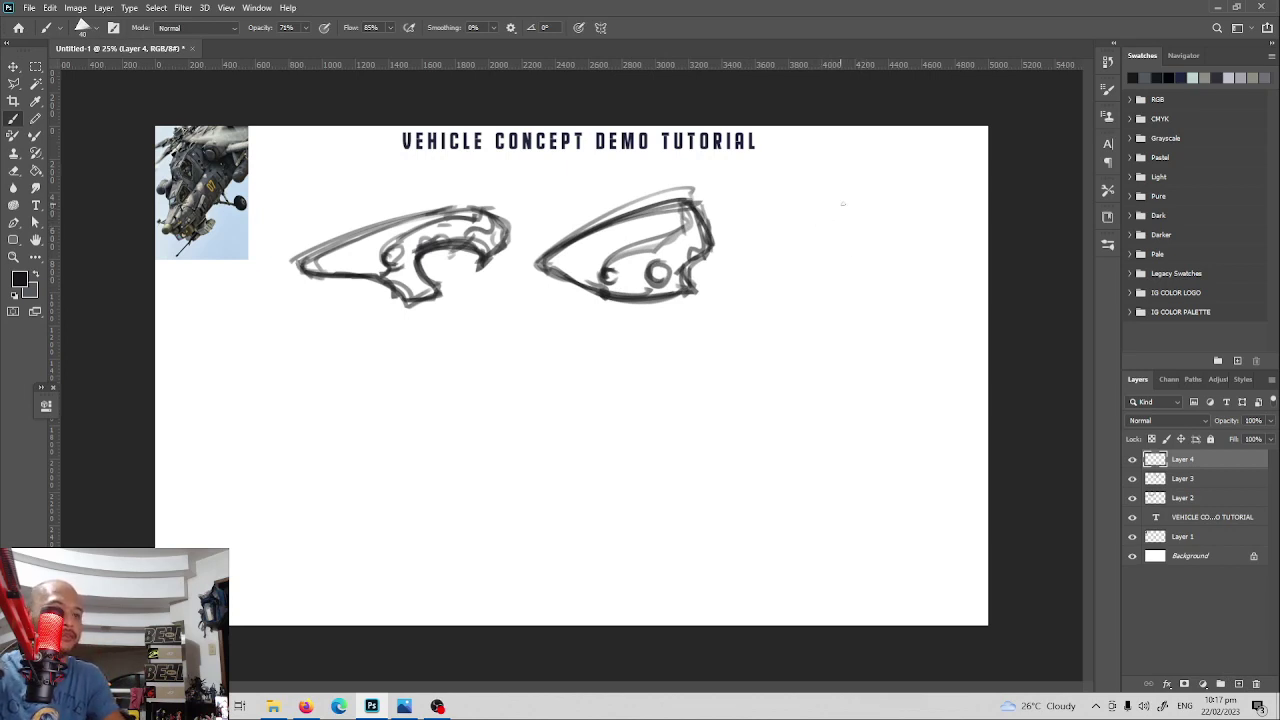
Sketch the third vehicle outline in the upper row, with a long pointed nose, high swept tail and lower rear fin.
drag(902, 175, 814, 234)
key(ctrl+z)
mouse_move(935, 198)
mouse_down()
mouse_move(739, 287)
mouse_move(877, 330)
mouse_up()
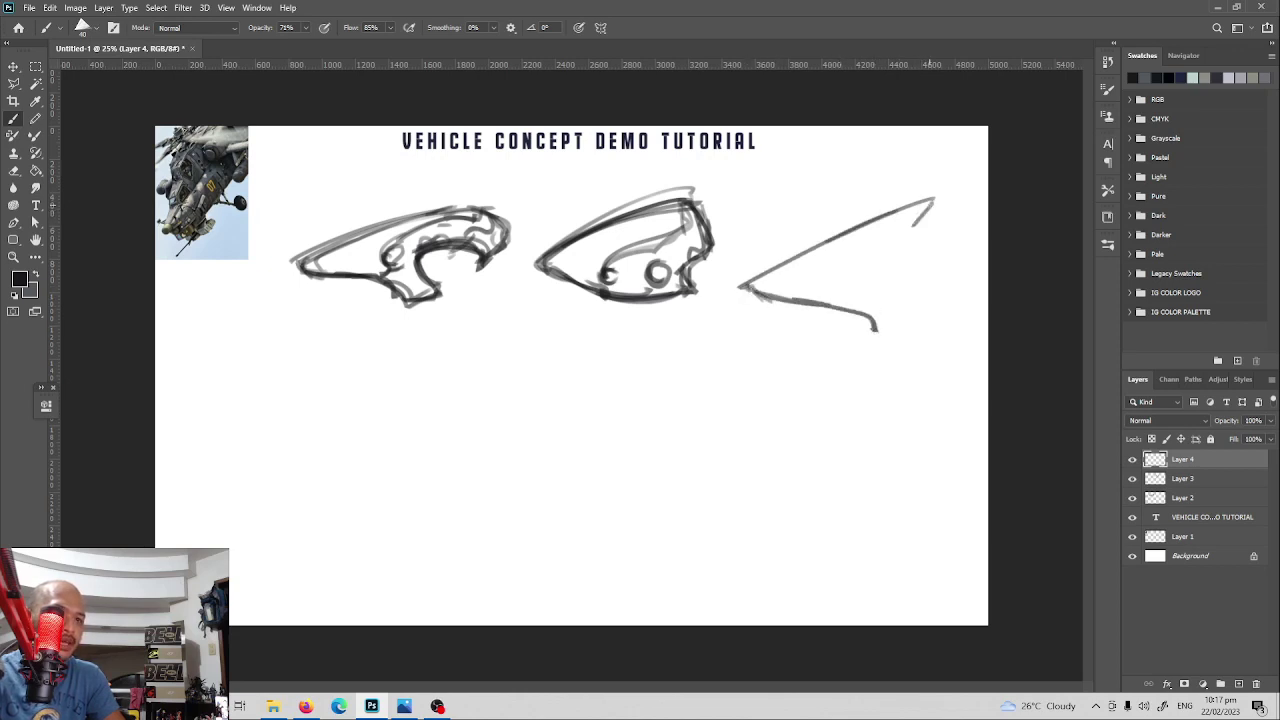
mouse_move(930, 202)
mouse_down()
mouse_move(870, 265)
mouse_move(898, 330)
mouse_up()
drag(756, 289, 906, 338)
mouse_move(906, 338)
mouse_down()
mouse_move(868, 272)
mouse_move(902, 236)
mouse_up()
Draw the inner rear joint of the third vehicle, darken its nose edges and add a second swept tail spike.
mouse_move(748, 284)
mouse_down()
mouse_move(930, 196)
mouse_move(882, 254)
mouse_move(844, 272)
mouse_move(834, 304)
mouse_up()
drag(864, 262, 832, 302)
mouse_move(868, 260)
mouse_down()
mouse_move(838, 270)
mouse_move(832, 310)
mouse_move(860, 288)
mouse_move(862, 312)
mouse_move(888, 334)
mouse_up()
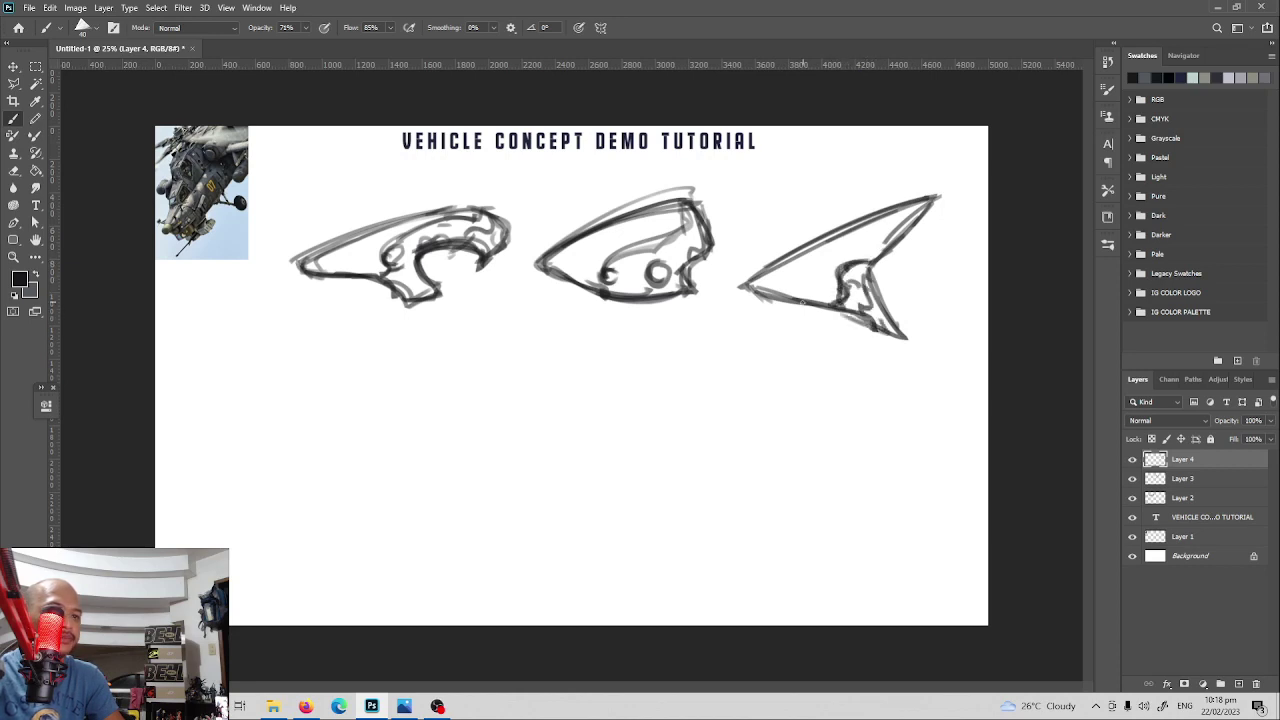
drag(810, 302, 740, 290)
mouse_move(740, 292)
mouse_down()
mouse_move(918, 200)
mouse_move(884, 268)
mouse_move(970, 198)
mouse_move(885, 276)
mouse_up()
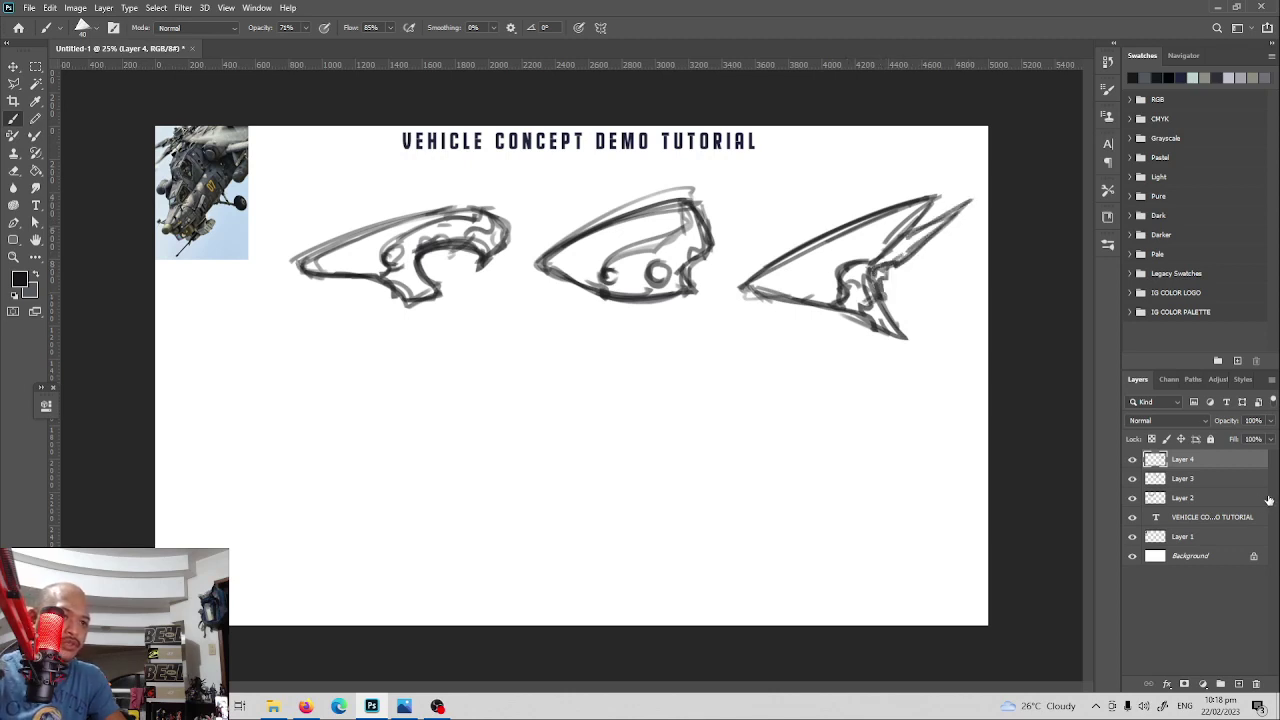
Duplicate Layer 2 and move the copied sketch below the original to begin a second row.
key(v)
drag(1229, 504, 1239, 684)
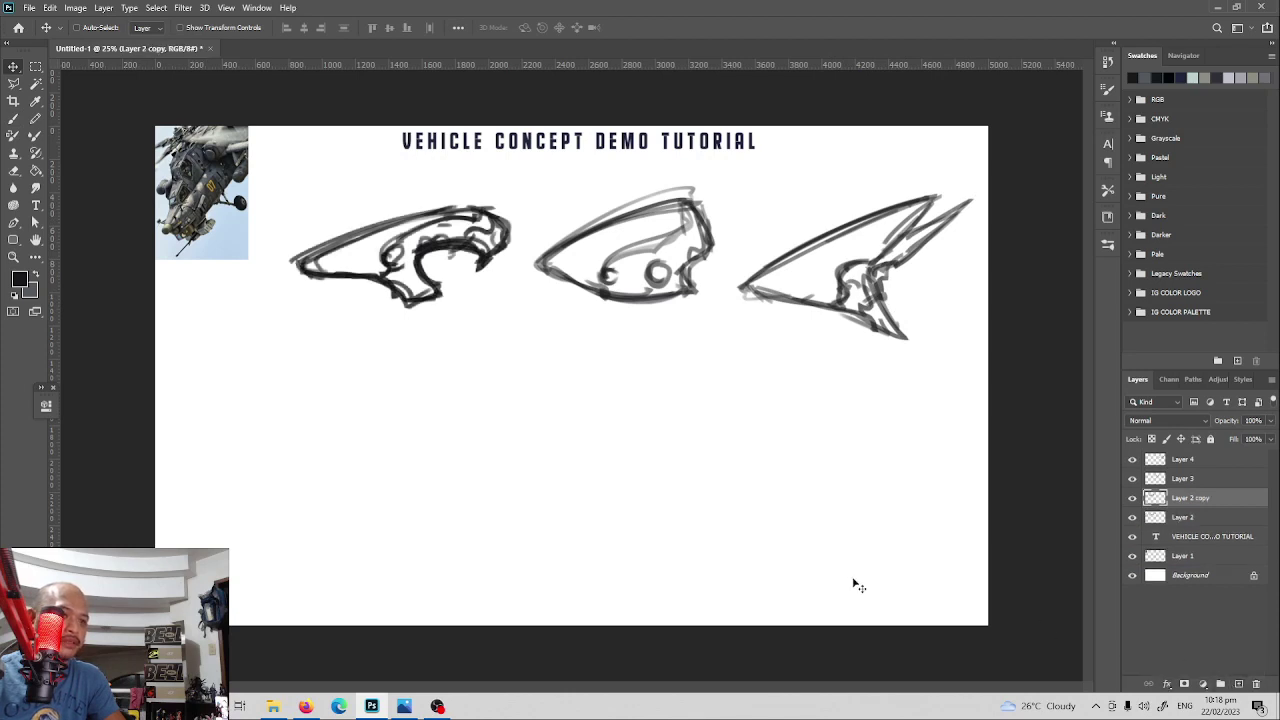
mouse_move(412, 294)
mouse_down()
mouse_move(350, 430)
mouse_move(327, 439)
mouse_up()
key(b)
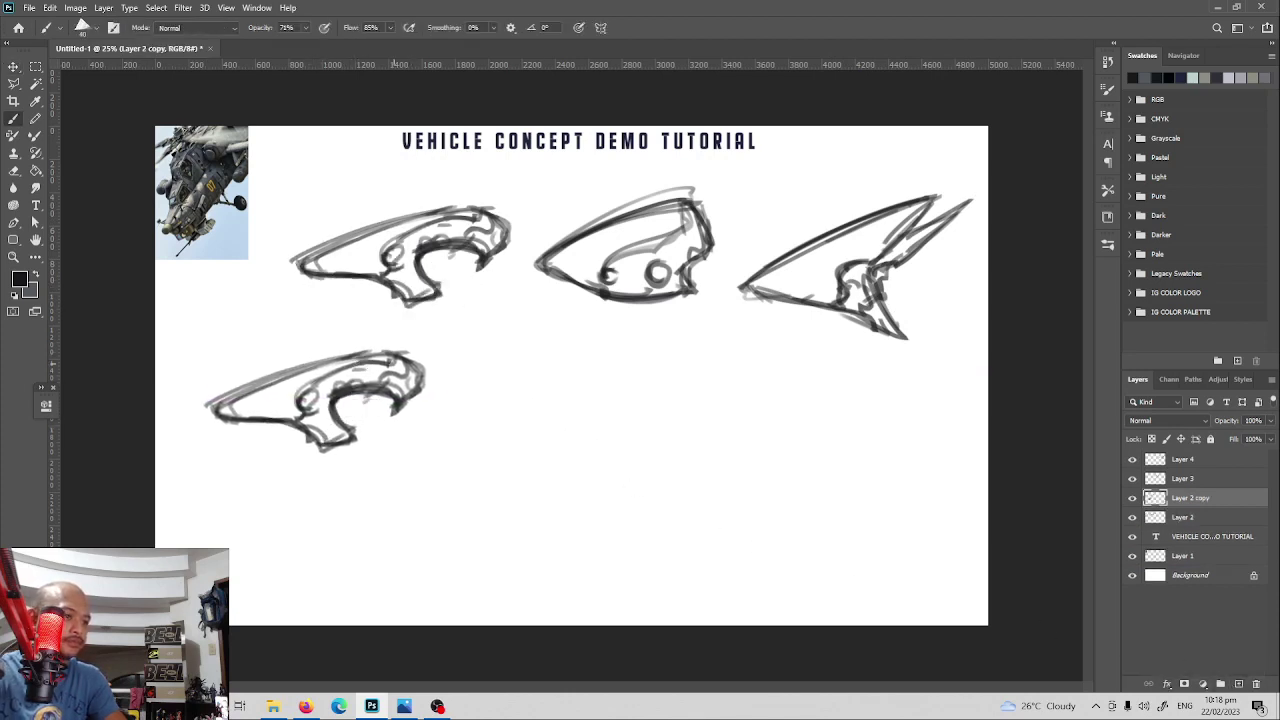
Erase the hooked rear of the copied sketch and redraw a shorter body with a concave back edge.
key(e)
mouse_move(365, 371)
mouse_down()
mouse_move(405, 358)
mouse_move(415, 395)
mouse_move(375, 400)
mouse_move(330, 375)
mouse_move(331, 398)
mouse_move(346, 355)
mouse_up()
key(b)
drag(341, 360, 338, 417)
drag(341, 360, 337, 417)
drag(296, 378, 326, 362)
Draw a long fin slanting down from the fourth vehicle's underside and a small hook under its nose.
mouse_move(292, 428)
mouse_down()
mouse_move(273, 501)
mouse_move(251, 520)
mouse_move(285, 510)
mouse_move(350, 445)
mouse_move(300, 475)
mouse_move(292, 461)
mouse_move(250, 522)
mouse_up()
mouse_move(250, 522)
mouse_down()
mouse_move(276, 518)
mouse_move(340, 448)
mouse_move(278, 484)
mouse_up()
mouse_move(345, 442)
mouse_down()
mouse_move(300, 465)
mouse_move(275, 518)
mouse_move(275, 422)
mouse_move(282, 508)
mouse_up()
drag(294, 418, 268, 514)
drag(210, 406, 240, 441)
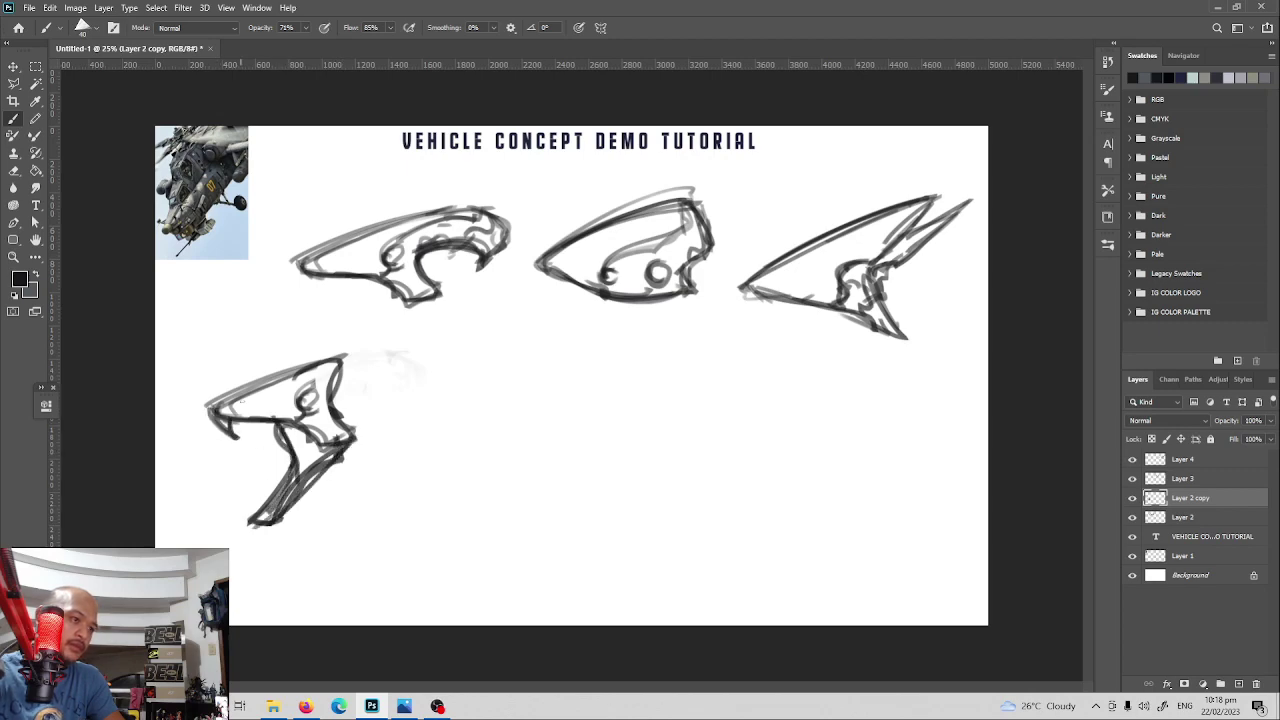
Erase the leftover circle inside the fourth vehicle and fill its lower fin with hatch lines.
mouse_move(314, 362)
mouse_down()
mouse_move(352, 354)
mouse_move(302, 412)
mouse_move(350, 357)
mouse_up()
key(e)
key(b)
drag(300, 427, 289, 438)
drag(307, 431, 298, 465)
drag(322, 443, 304, 467)
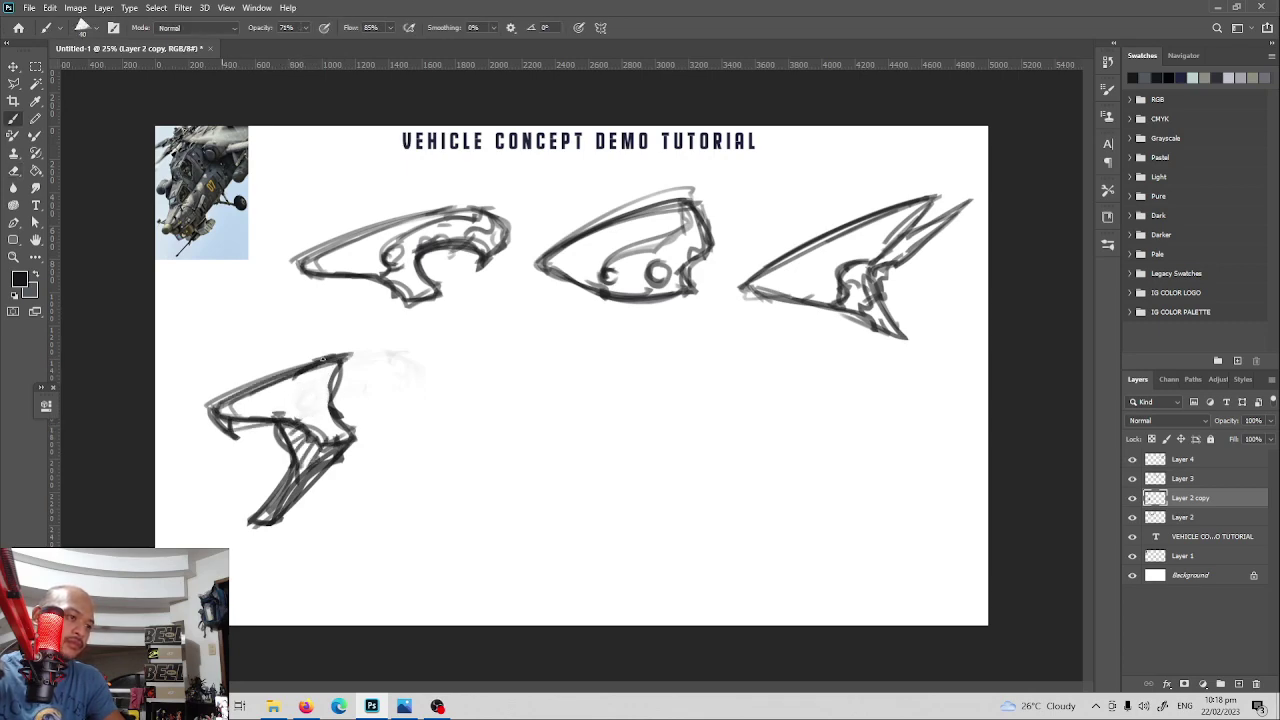
Reshape the fourth vehicle's top edge with a canopy-like contour, and add a new layer for the fifth sketch.
mouse_move(296, 370)
mouse_down()
mouse_move(247, 391)
mouse_move(288, 382)
mouse_up()
drag(248, 389, 299, 369)
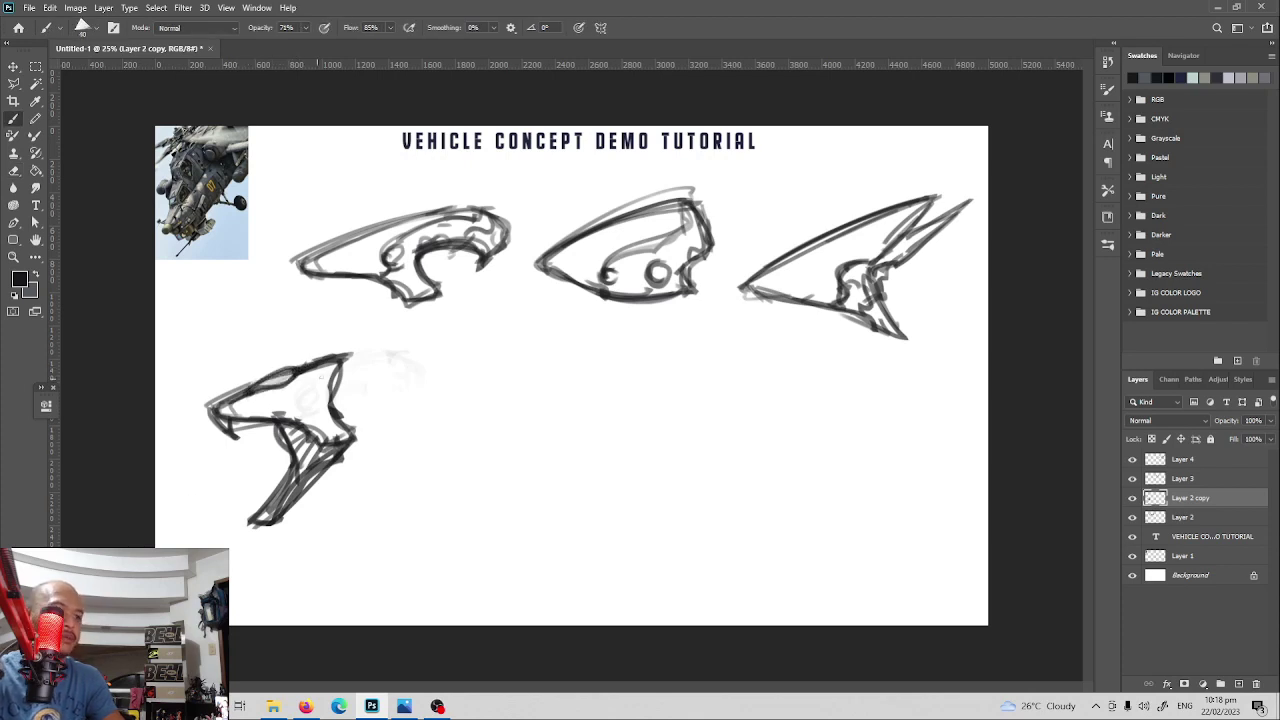
click(1238, 684)
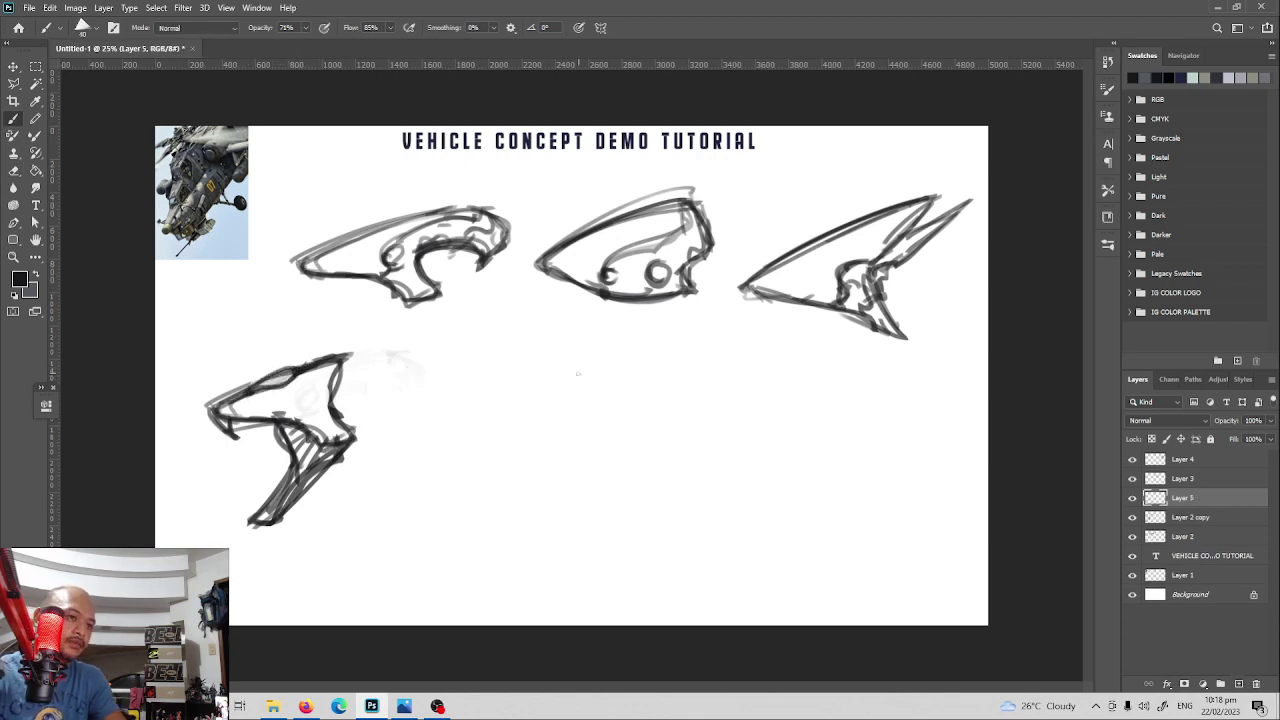
Sketch the fifth vehicle outline in the lower row, with an arched back, pointed nose and angular cutout beneath.
mouse_move(588, 352)
mouse_down()
mouse_move(449, 395)
mouse_move(409, 437)
mouse_move(567, 465)
mouse_up()
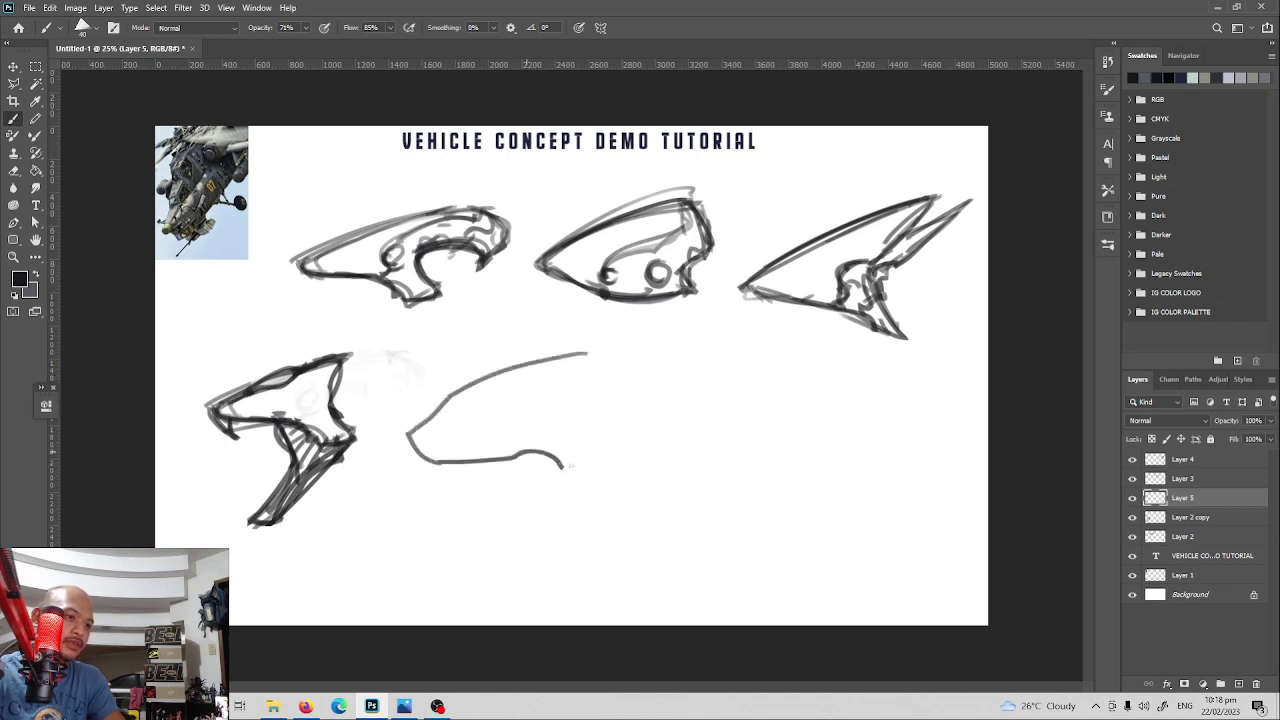
key(ctrl+z)
drag(428, 400, 610, 398)
mouse_move(484, 378)
mouse_down()
mouse_move(620, 410)
mouse_move(454, 501)
mouse_move(526, 447)
mouse_move(405, 402)
mouse_move(610, 402)
mouse_up()
click(505, 380)
shift+click(401, 405)
shift+click(527, 440)
shift+click(469, 499)
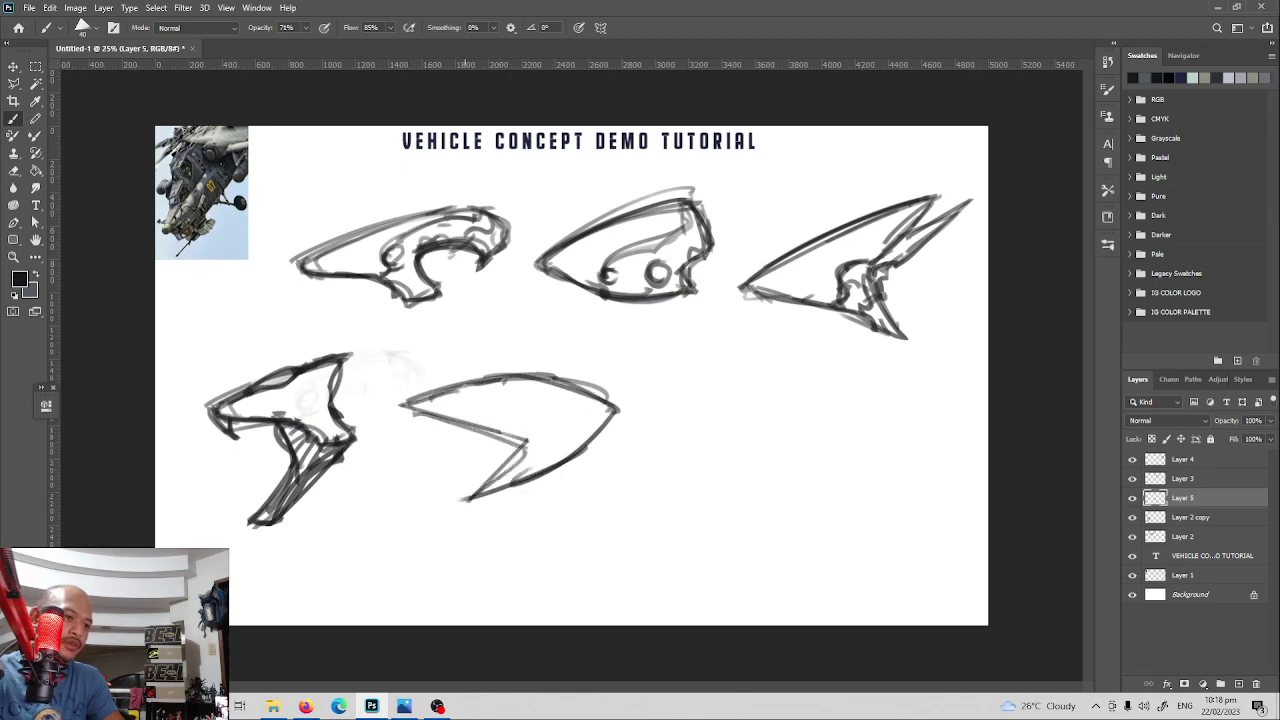
Add nose and rear panel lines to the fifth vehicle, thicken its lower edges and draw a small spike beneath it.
drag(426, 412, 472, 382)
drag(404, 404, 578, 380)
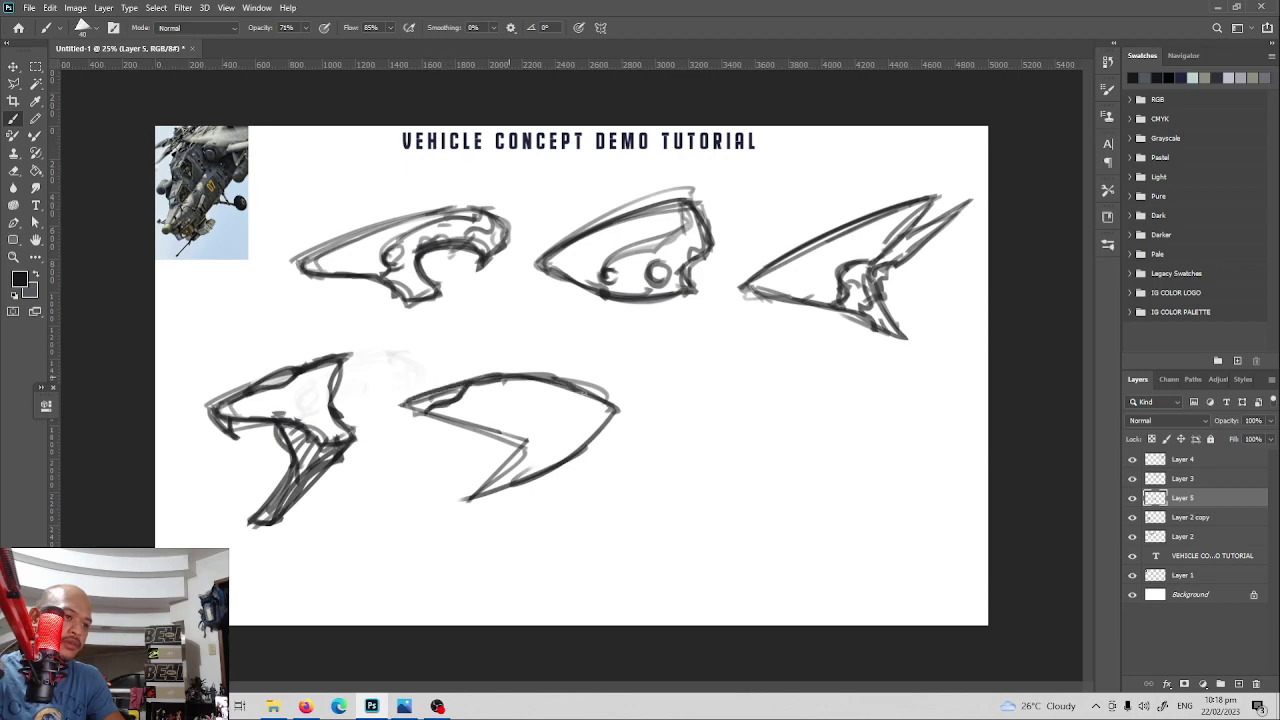
mouse_move(527, 444)
mouse_down()
mouse_move(600, 398)
mouse_move(541, 422)
mouse_up()
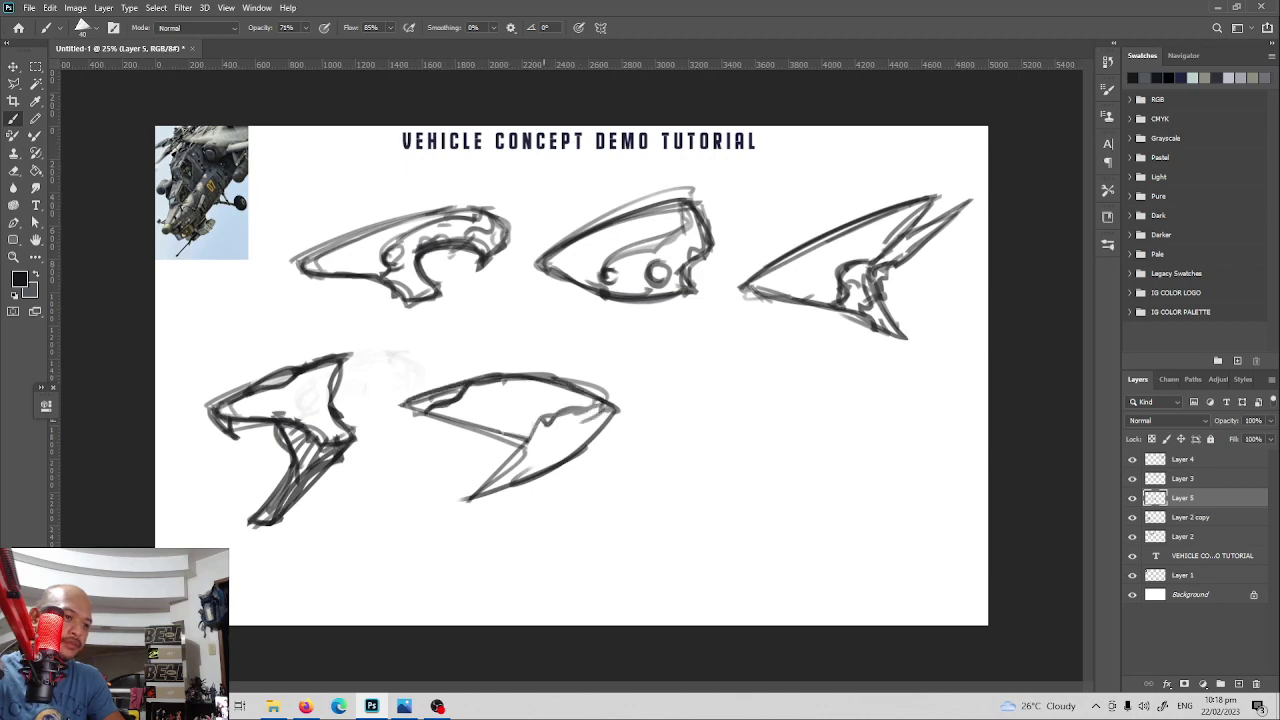
mouse_move(452, 421)
mouse_down()
mouse_move(527, 446)
mouse_move(430, 421)
mouse_up()
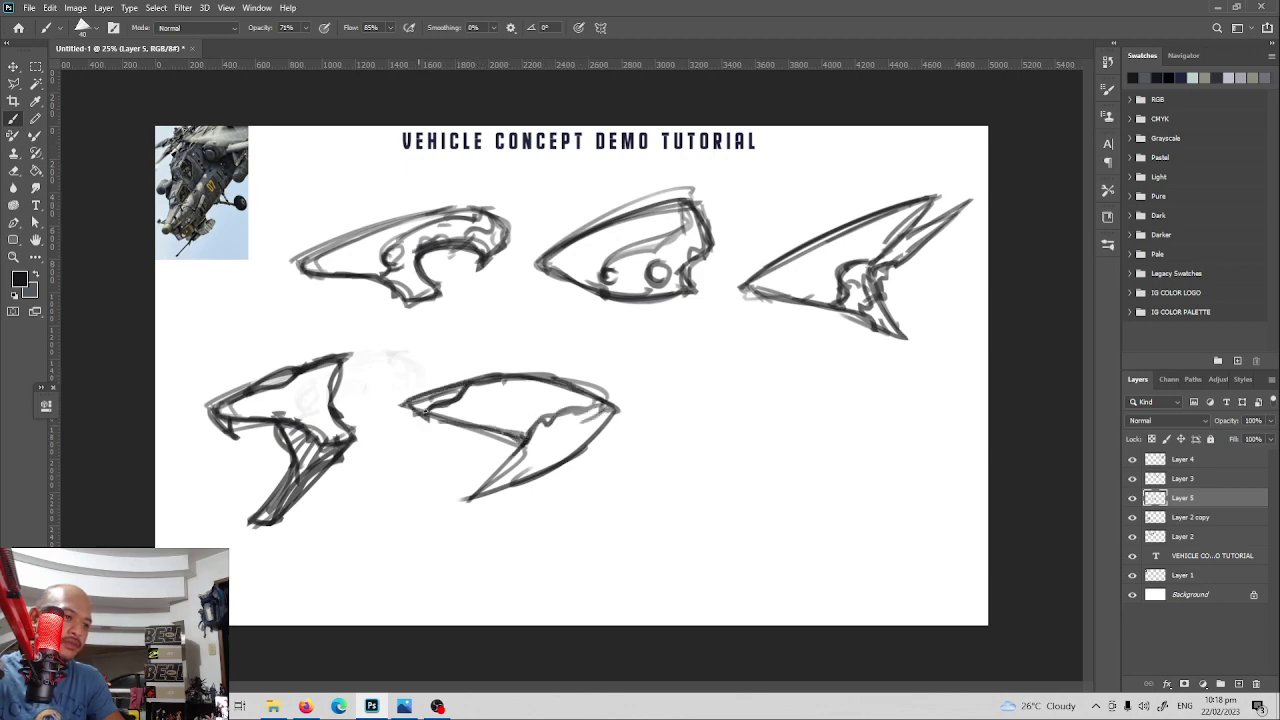
mouse_move(612, 414)
mouse_down()
mouse_move(474, 492)
mouse_move(548, 466)
mouse_move(520, 484)
mouse_up()
drag(518, 431, 450, 447)
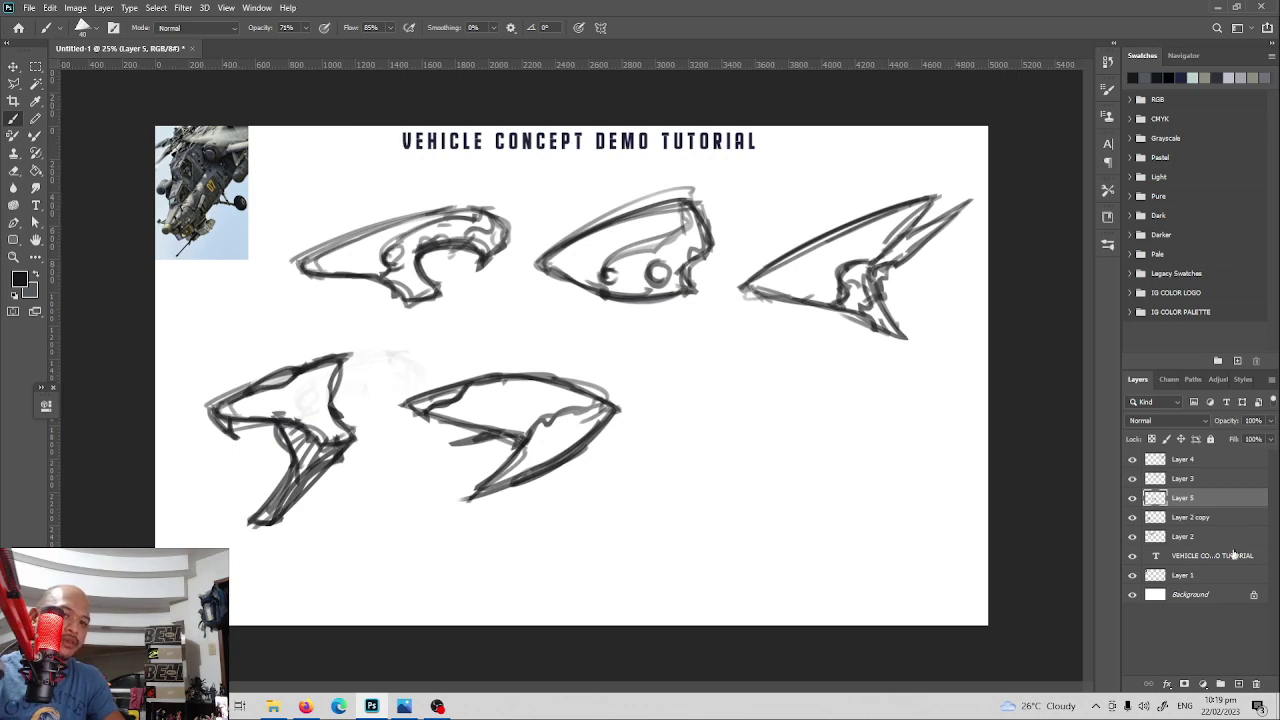
Add a new layer above the fifth vehicle's layer for the sixth sketch.
click(1239, 684)
mouse_move(791, 383)
mouse_down()
mouse_move(686, 392)
mouse_move(690, 412)
mouse_up()
key(ctrl+z)
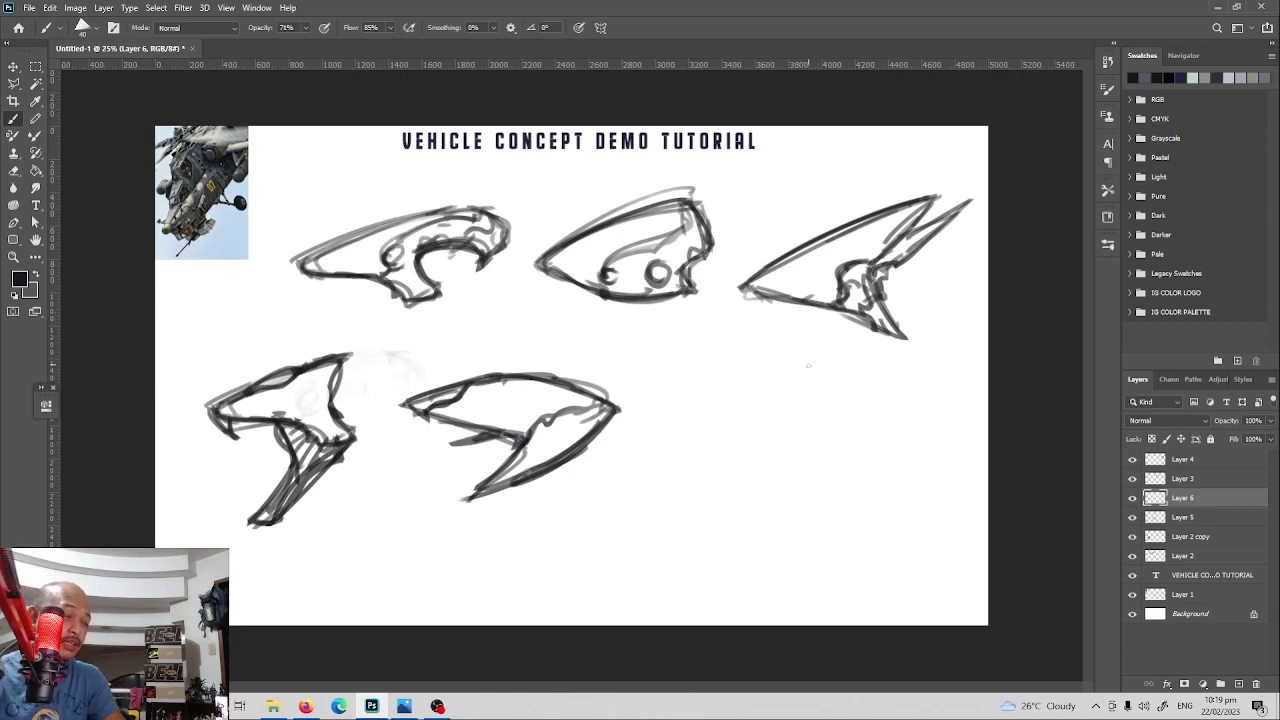
drag(824, 355, 680, 424)
key(ctrl+z)
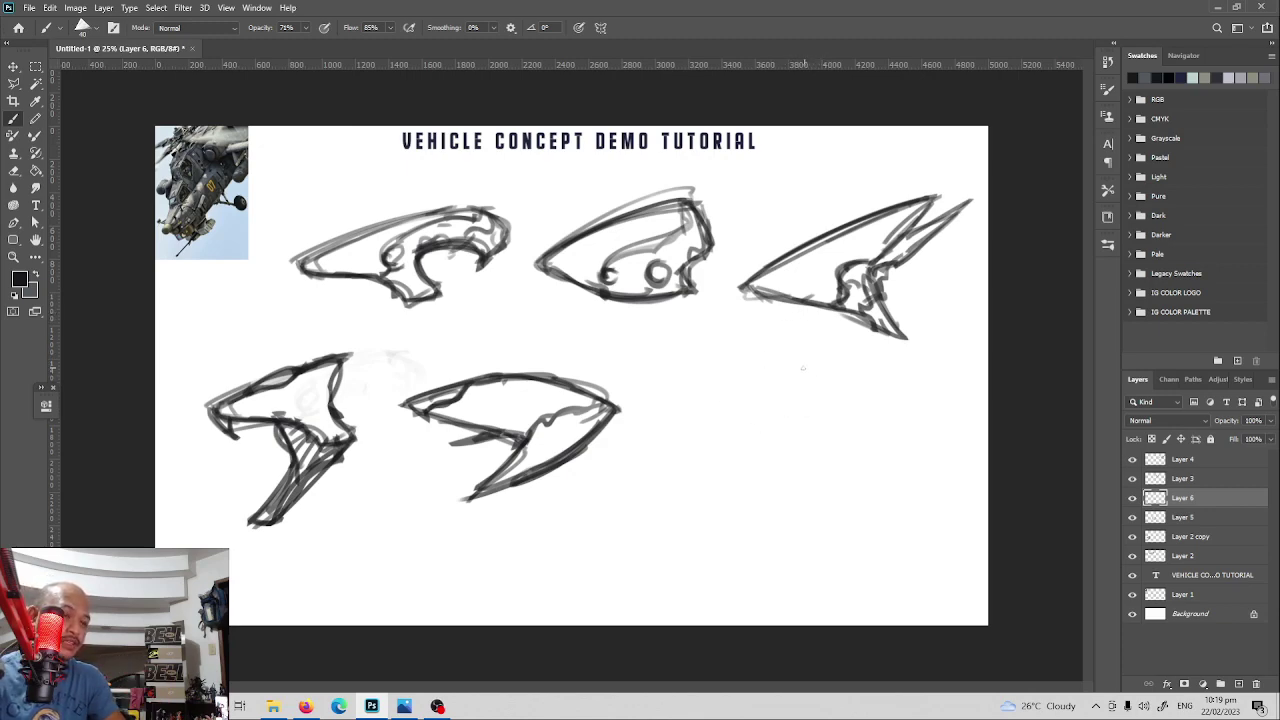
drag(820, 355, 711, 396)
key(ctrl+z)
Sketch the sixth vehicle as a low, flat-bottomed wedge with two slim windows at the right end of the second row.
mouse_move(866, 370)
mouse_down()
mouse_move(667, 436)
mouse_move(851, 431)
mouse_move(656, 435)
mouse_move(857, 426)
mouse_move(892, 385)
mouse_move(948, 413)
mouse_move(829, 432)
mouse_up()
drag(817, 431, 936, 420)
mouse_move(940, 414)
mouse_down()
mouse_move(826, 376)
mouse_move(946, 414)
mouse_move(812, 430)
mouse_move(748, 416)
mouse_move(772, 406)
mouse_up()
drag(866, 394, 802, 414)
drag(682, 430, 918, 412)
drag(820, 430, 920, 424)
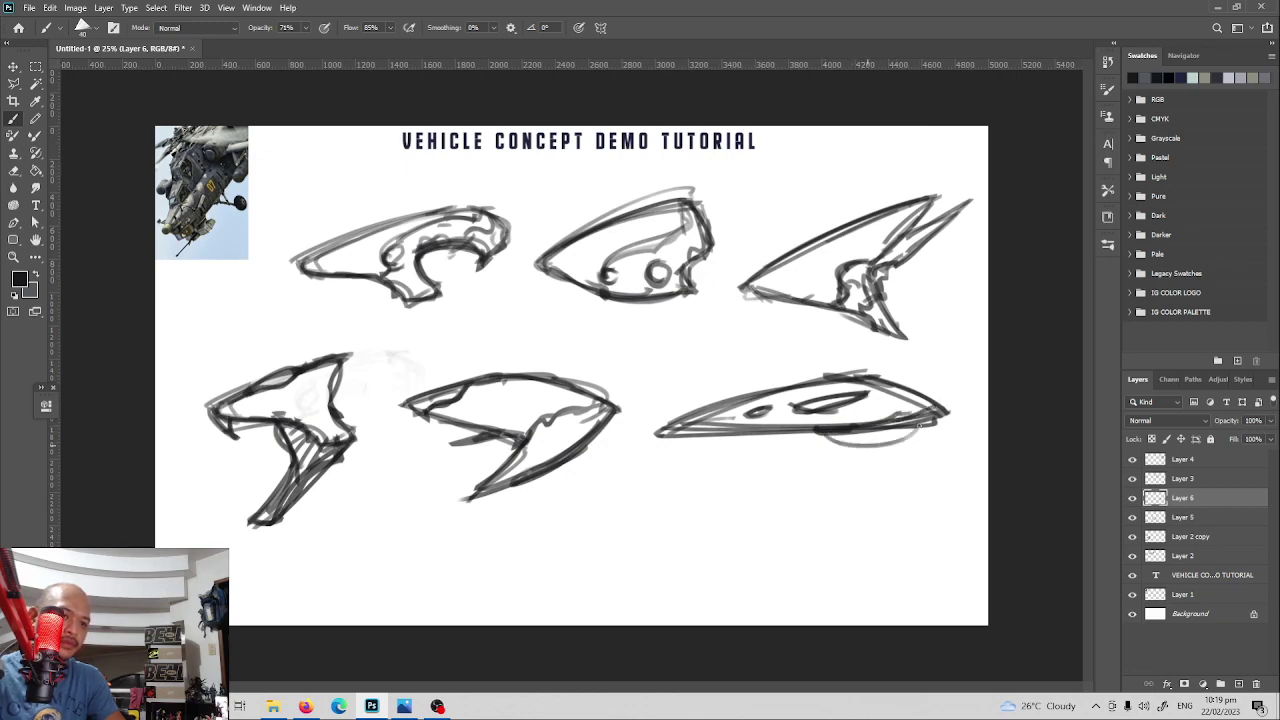
key(ctrl+z)
mouse_move(827, 431)
mouse_down()
mouse_move(916, 441)
mouse_move(928, 427)
mouse_up()
drag(857, 444, 928, 429)
drag(824, 430, 914, 440)
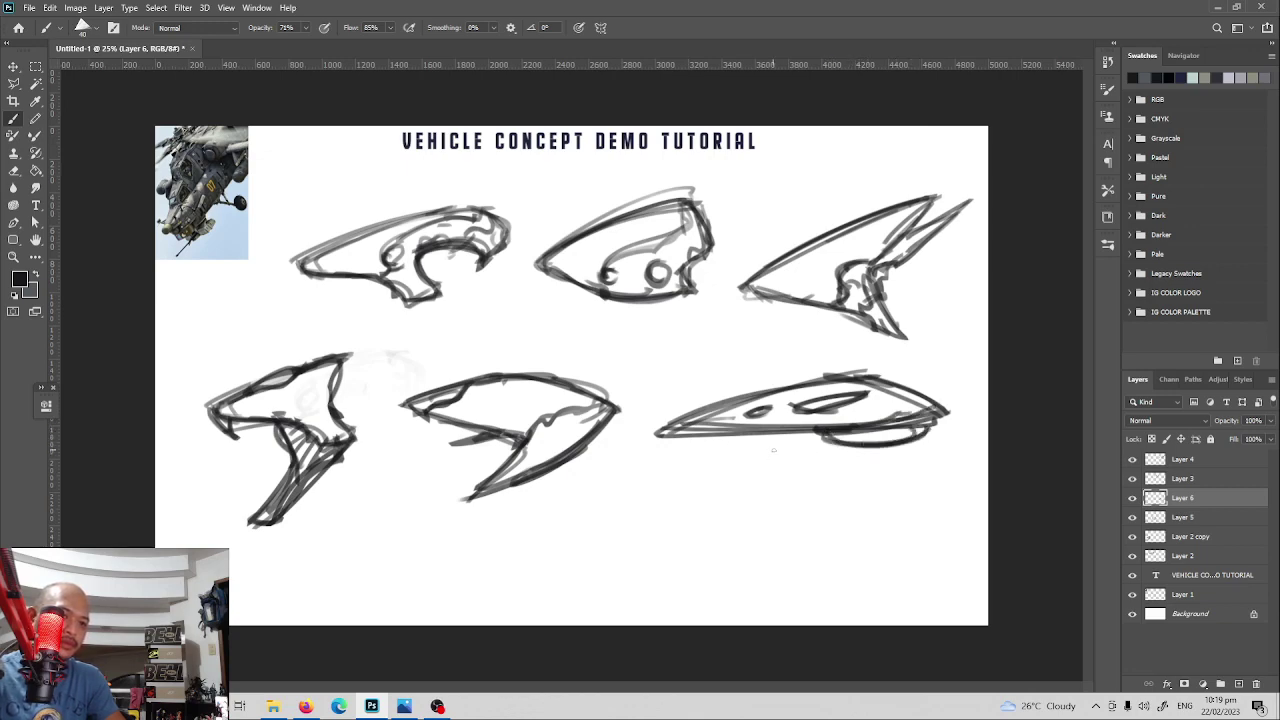
key(ctrl+z)
key(ctrl+z)
Draw a shallow belly curve and a pointed lower fin beneath the sixth vehicle, and darken its upper edge.
mouse_move(694, 432)
mouse_down()
mouse_move(776, 446)
mouse_move(839, 434)
mouse_up()
key(ctrl+z)
key(ctrl+z)
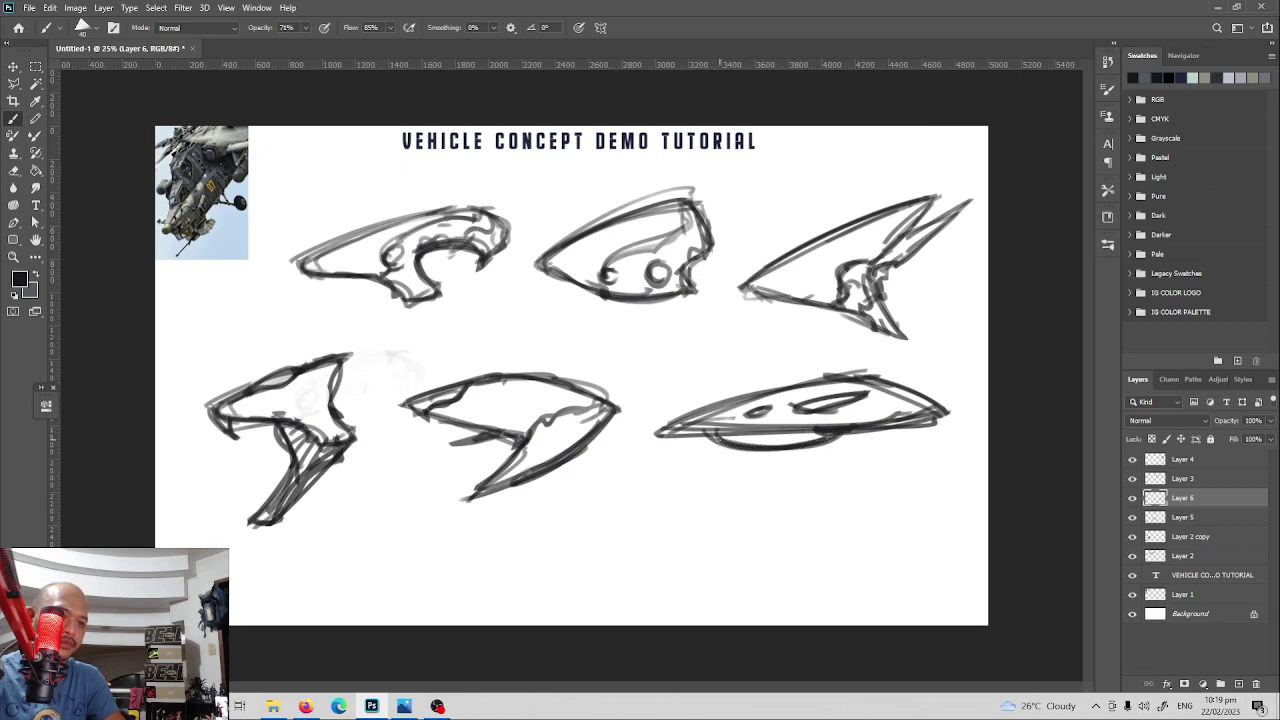
drag(716, 440, 836, 486)
mouse_move(724, 442)
mouse_down()
mouse_move(812, 474)
mouse_move(858, 440)
mouse_move(942, 424)
mouse_up()
drag(894, 406, 934, 380)
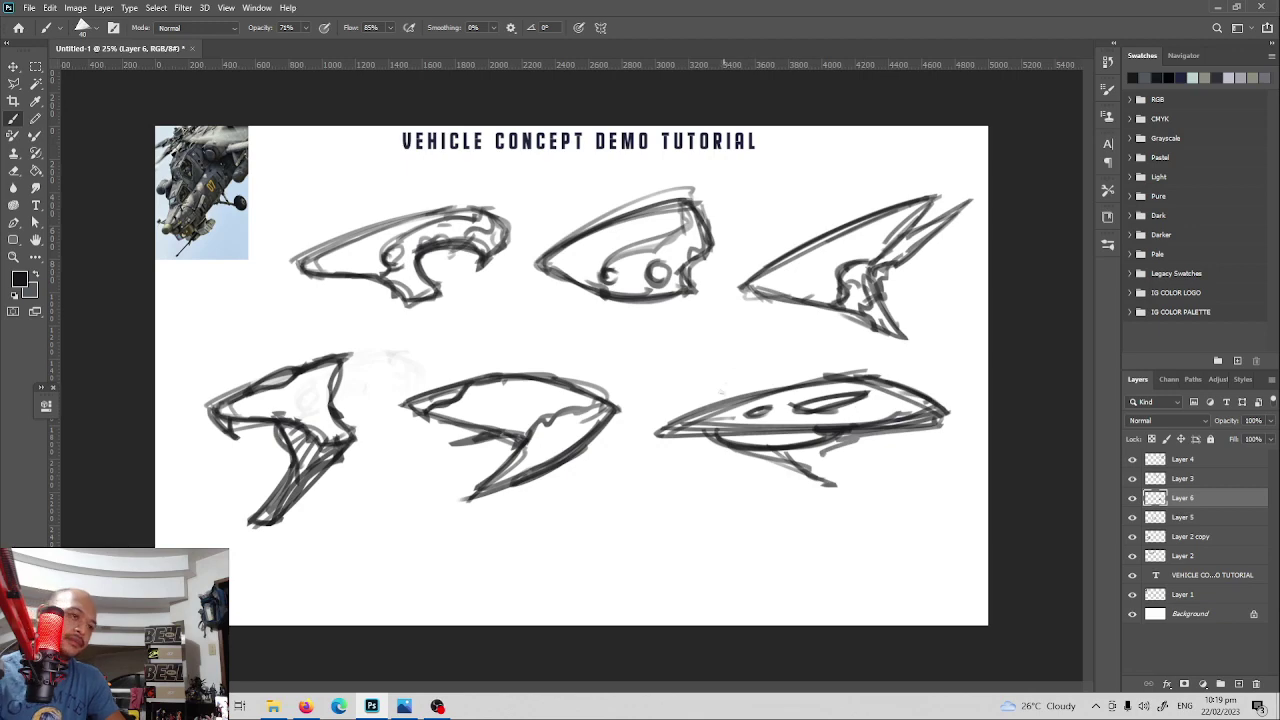
drag(850, 372, 680, 410)
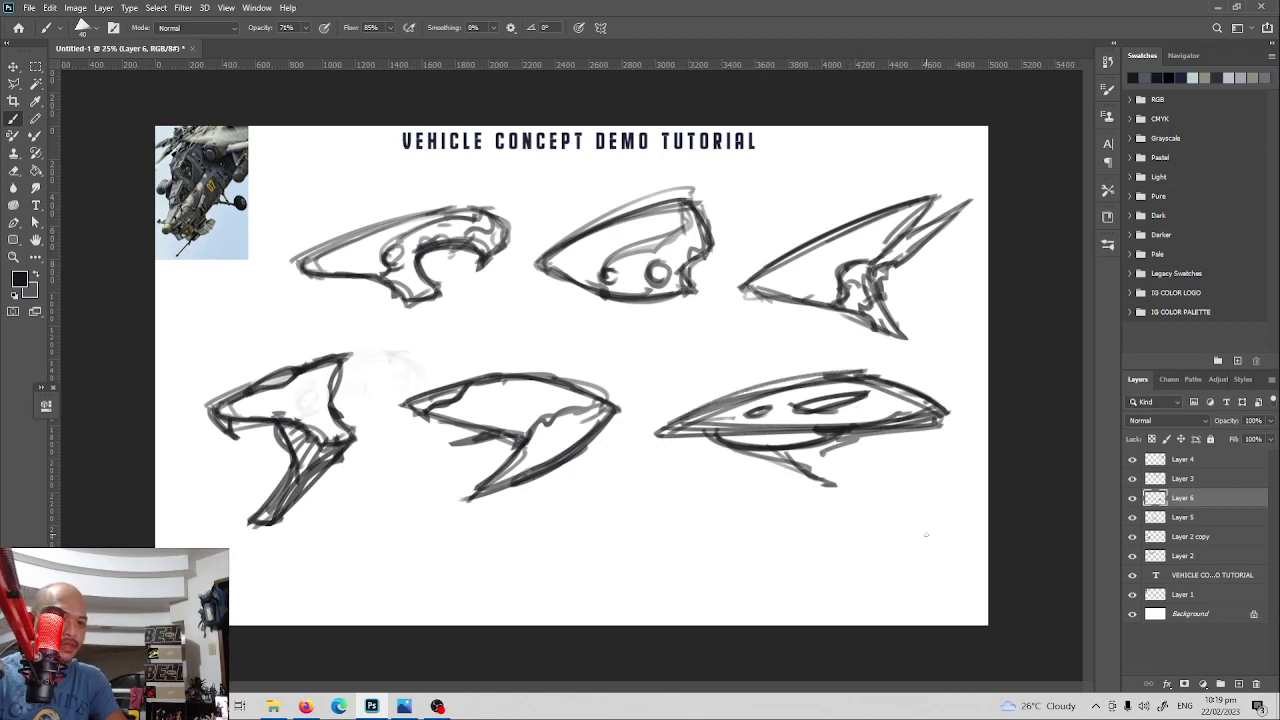
Add a new layer and sketch the seventh vehicle's outline below the sixth, with a tapered nose and a rounded rear.
click(1238, 683)
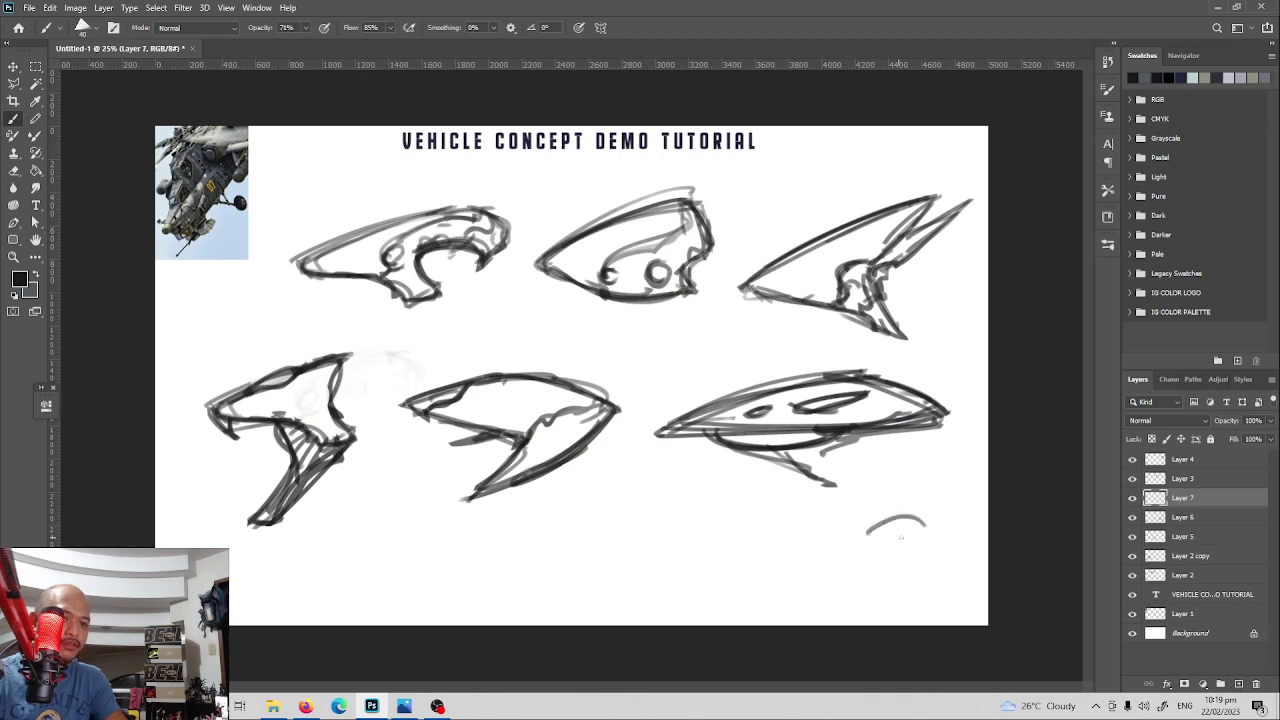
drag(935, 522, 770, 547)
mouse_move(765, 568)
mouse_down()
mouse_move(888, 590)
mouse_move(938, 573)
mouse_up()
mouse_move(931, 519)
mouse_down()
mouse_move(915, 582)
mouse_move(774, 546)
mouse_move(936, 582)
mouse_up()
drag(936, 580, 912, 586)
Draw a large ring inside the seventh vehicle's rounded rear, and add small spiky fins above and below its body.
mouse_move(922, 528)
mouse_down()
mouse_move(886, 566)
mouse_move(878, 546)
mouse_up()
mouse_move(880, 552)
mouse_down()
mouse_move(934, 568)
mouse_move(876, 562)
mouse_move(918, 568)
mouse_up()
mouse_move(886, 514)
mouse_down()
mouse_move(751, 558)
mouse_move(926, 590)
mouse_up()
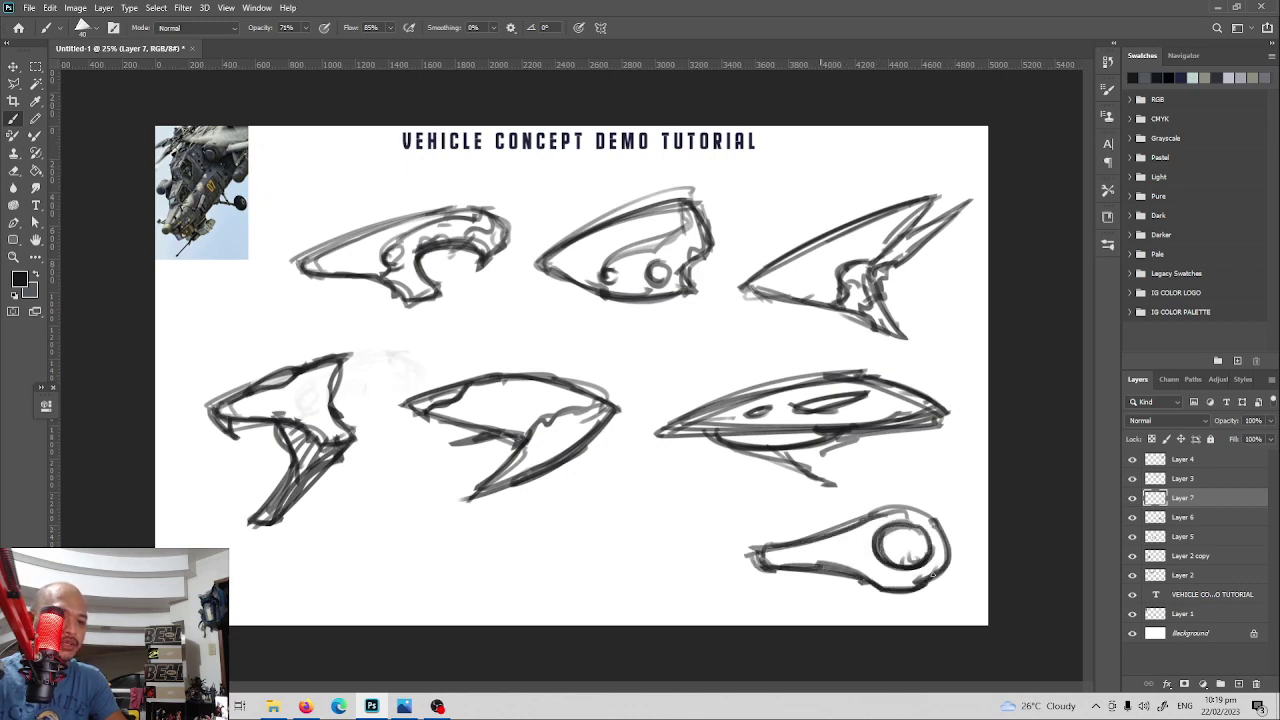
drag(770, 550, 827, 520)
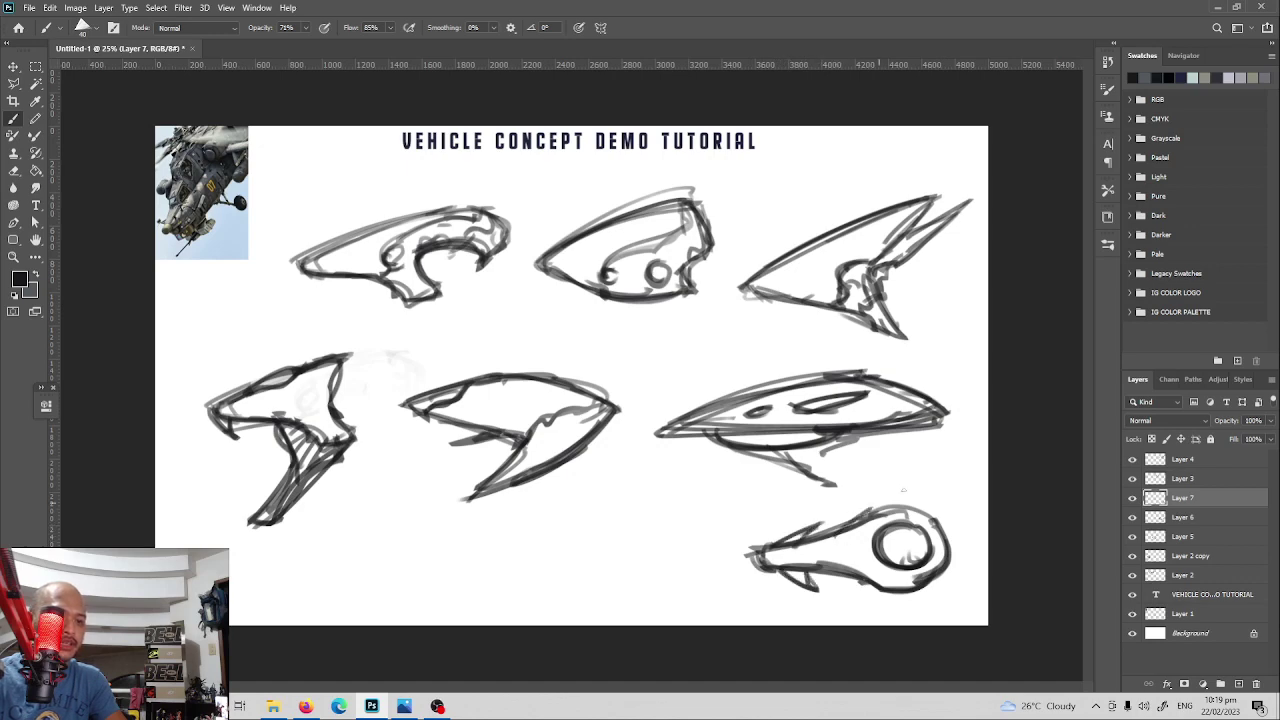
drag(862, 578, 906, 604)
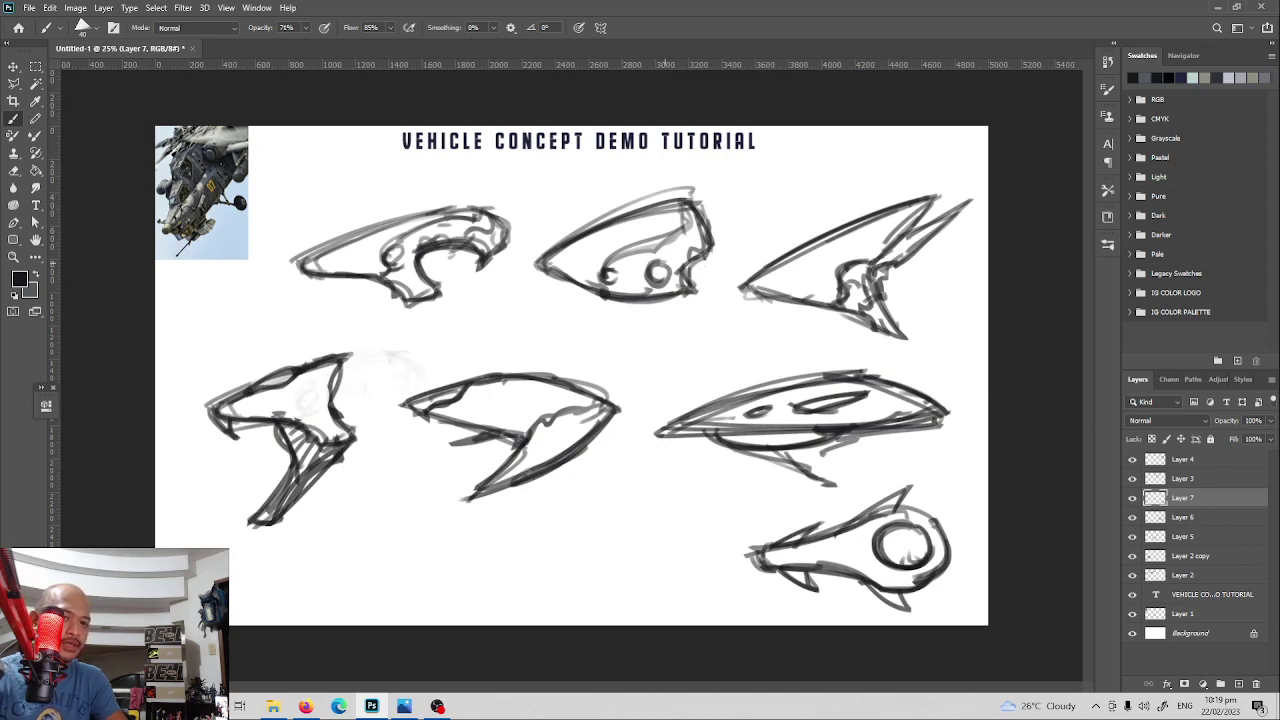
Duplicate the second vehicle's layer and place the copy in the bottom row beside the seventh vehicle.
key(v)
click(1190, 556)
click(1183, 537)
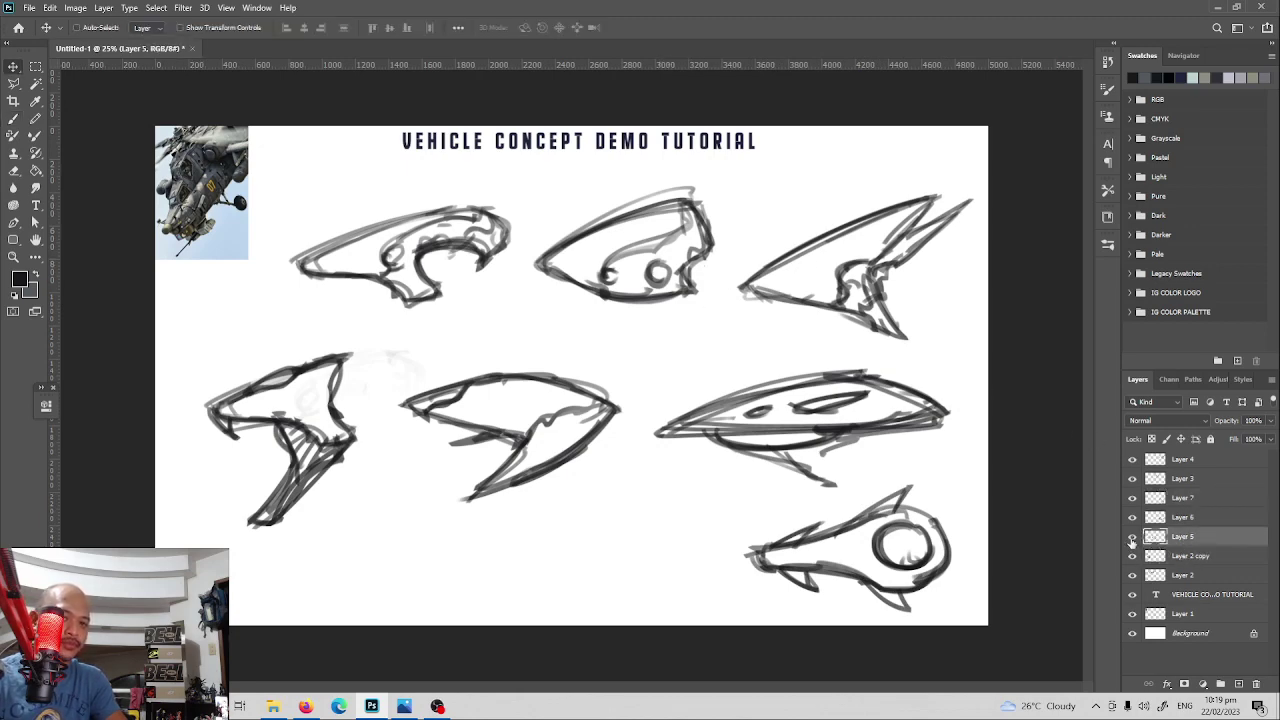
click(1132, 537)
click(1132, 537)
right_click(672, 277)
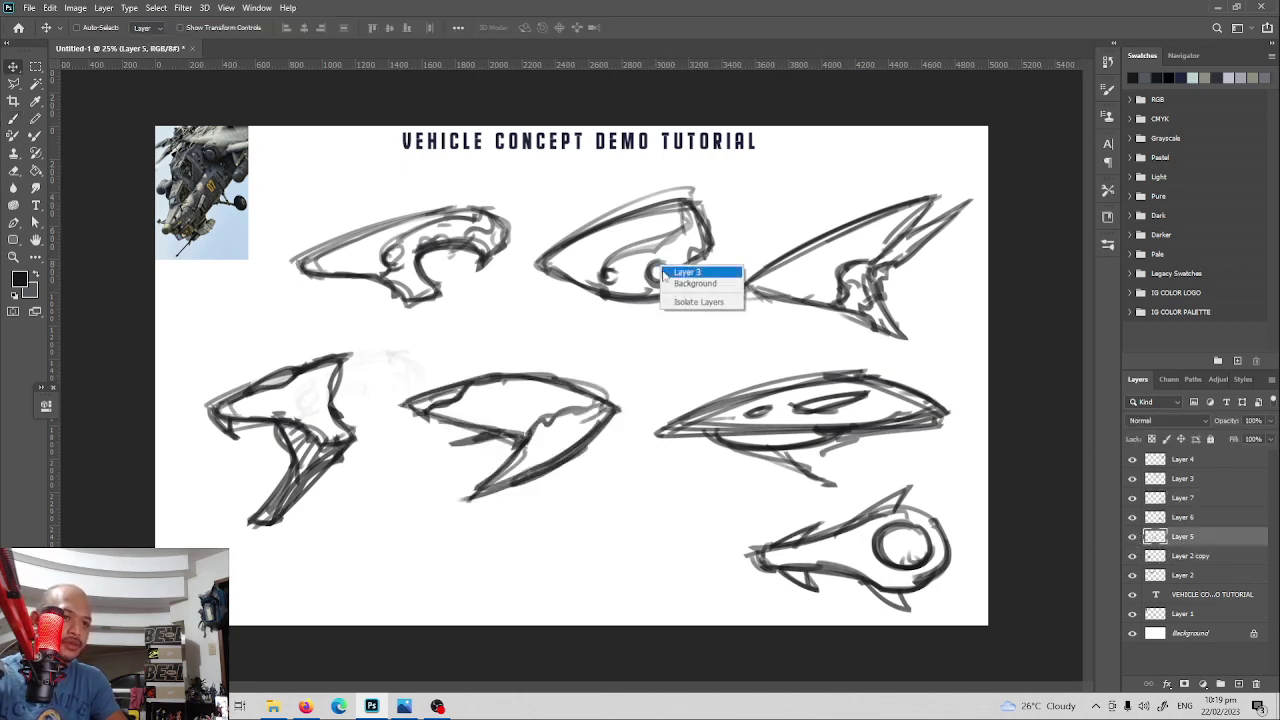
click(700, 267)
drag(1240, 480, 1240, 685)
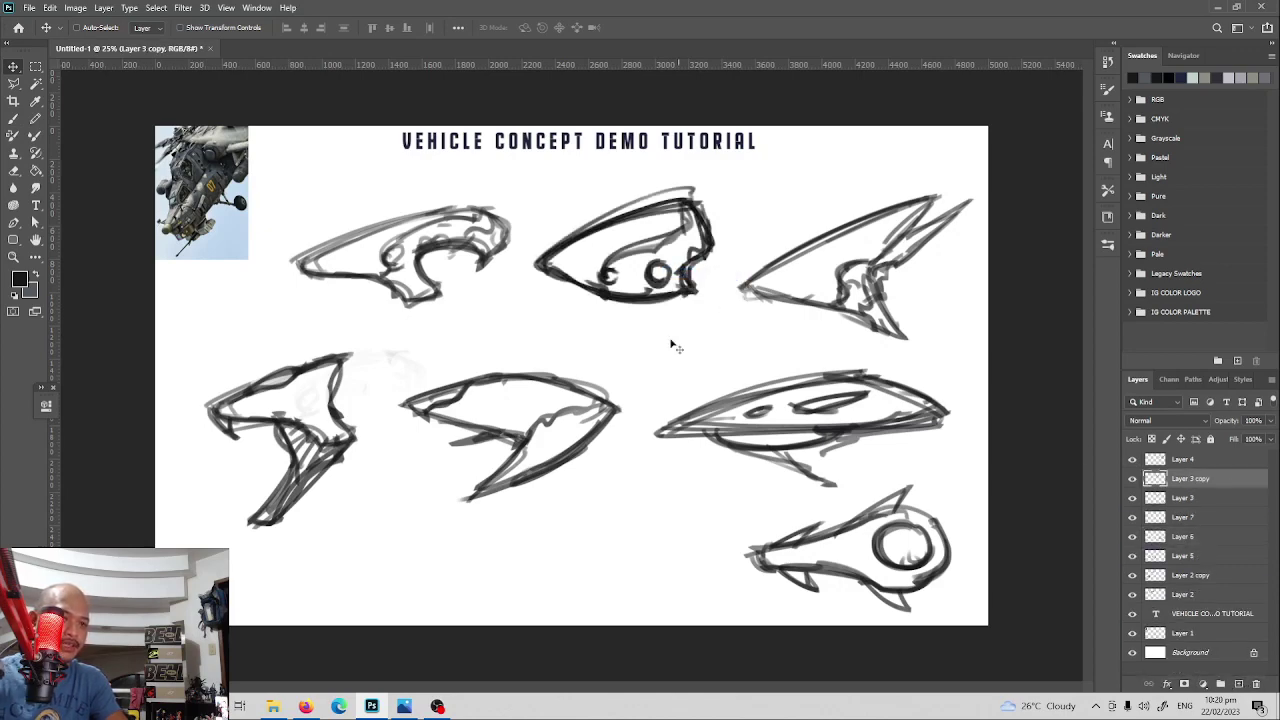
drag(650, 220, 637, 521)
Replace the two small circles on the copied vehicle with one large oval and add wavy panel lines across its body.
key(e)
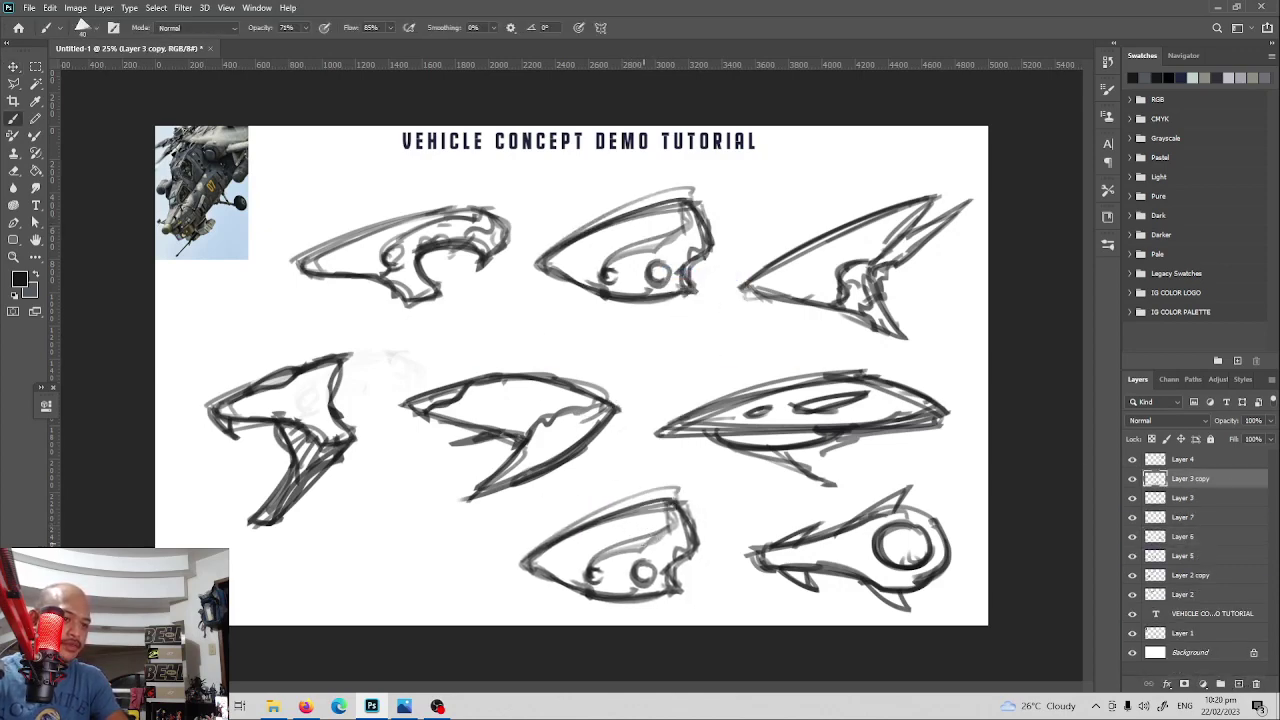
mouse_move(629, 566)
mouse_down()
mouse_move(592, 594)
mouse_move(647, 547)
mouse_move(660, 575)
mouse_move(586, 592)
mouse_move(668, 588)
mouse_move(600, 593)
mouse_up()
key(b)
key(e)
key(b)
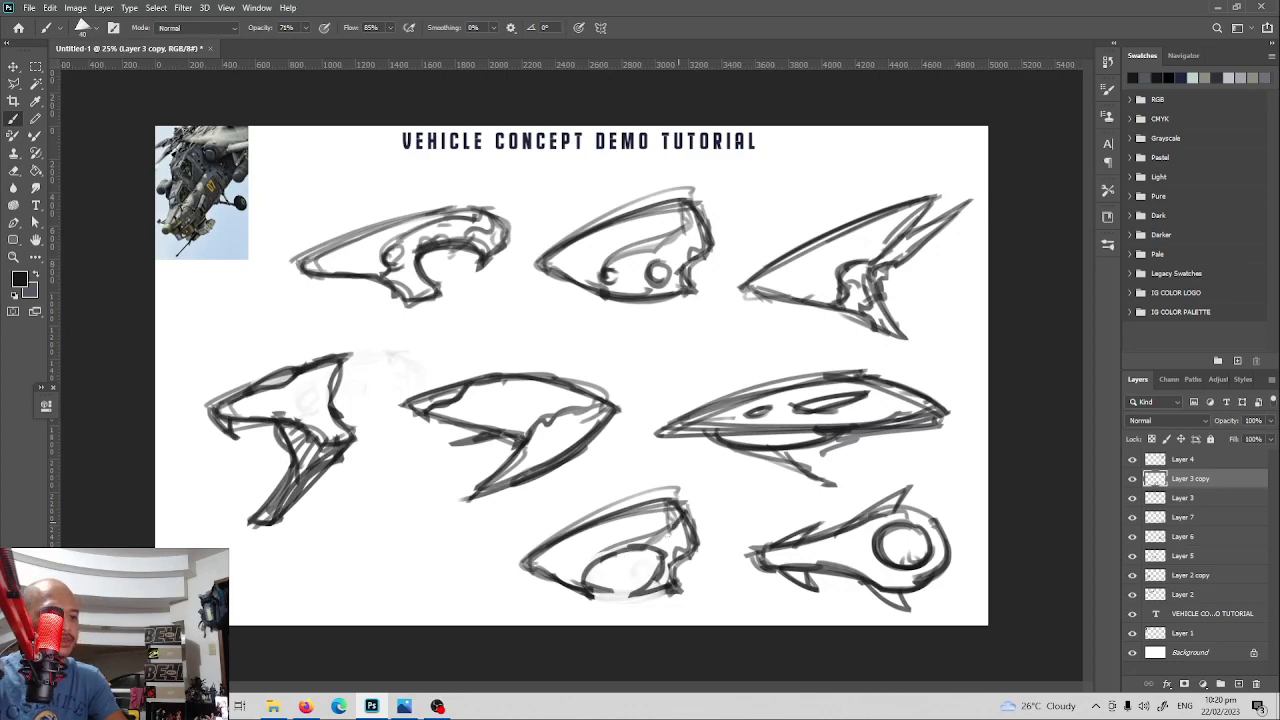
drag(578, 534, 566, 577)
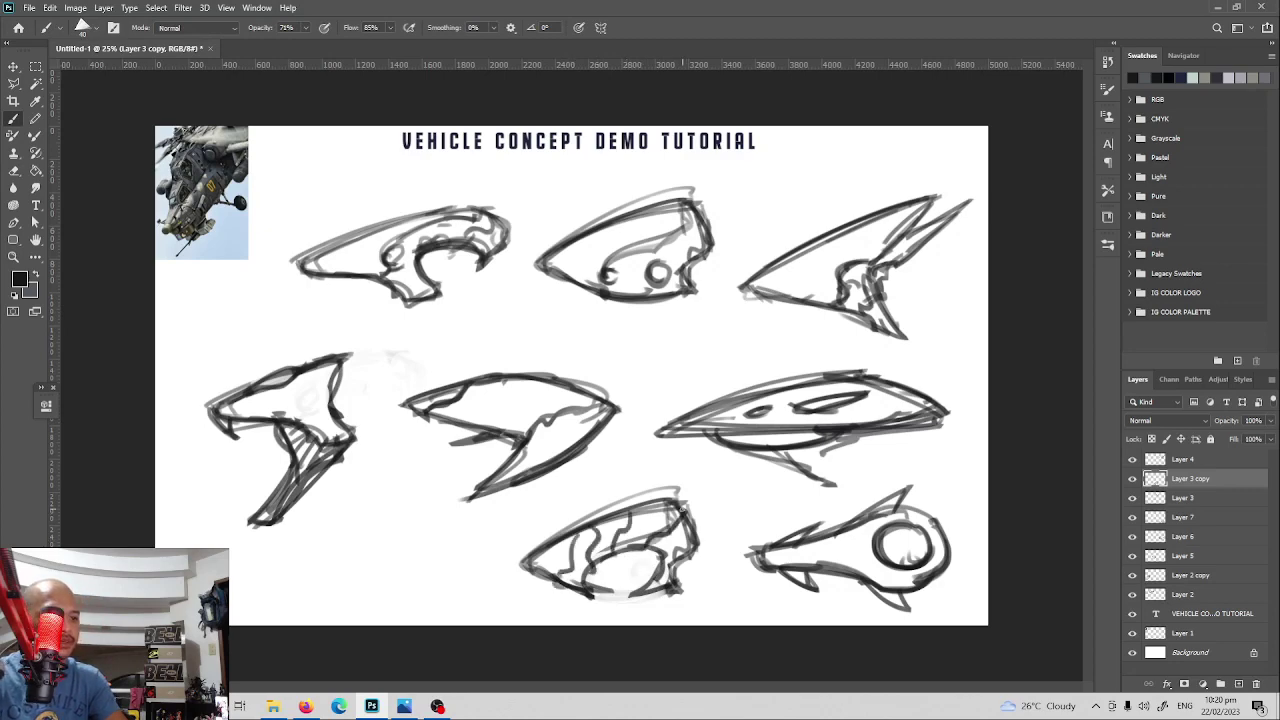
Erase the copied vehicle's curved rear, extend it into a long pointed tail and darken the upper edge.
drag(682, 508, 694, 546)
drag(654, 500, 746, 492)
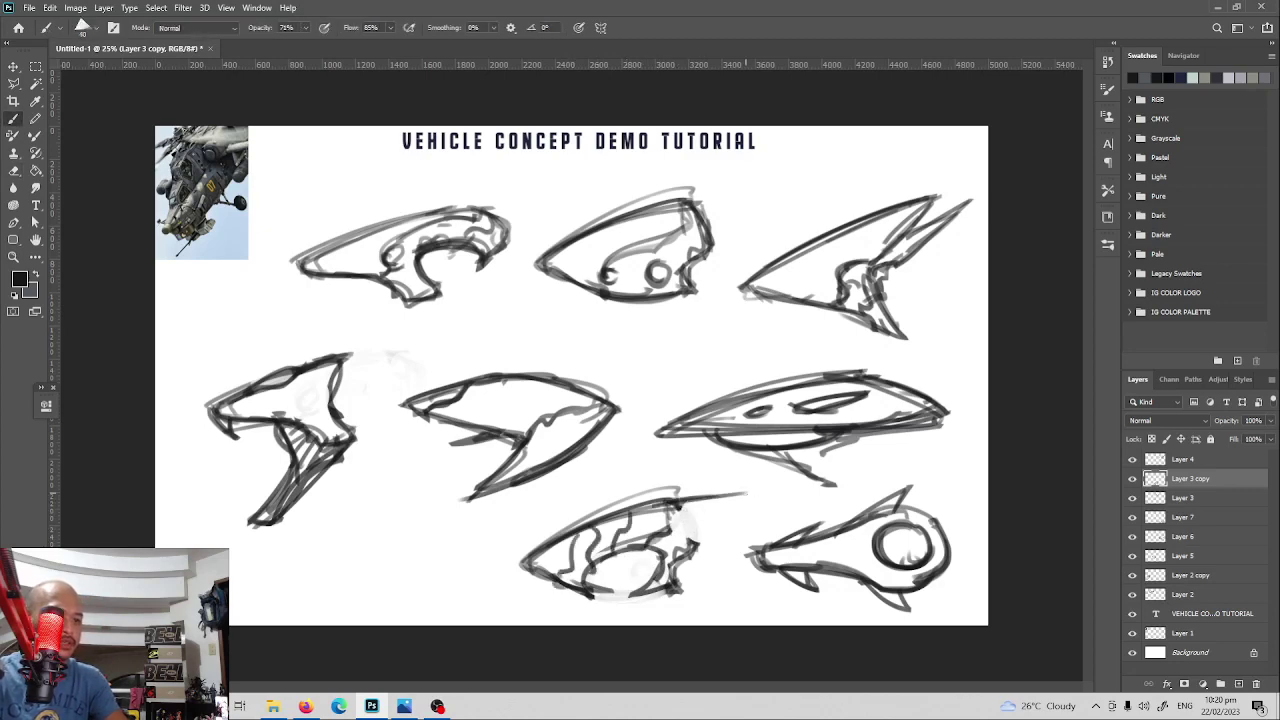
drag(690, 544, 758, 490)
drag(642, 518, 756, 490)
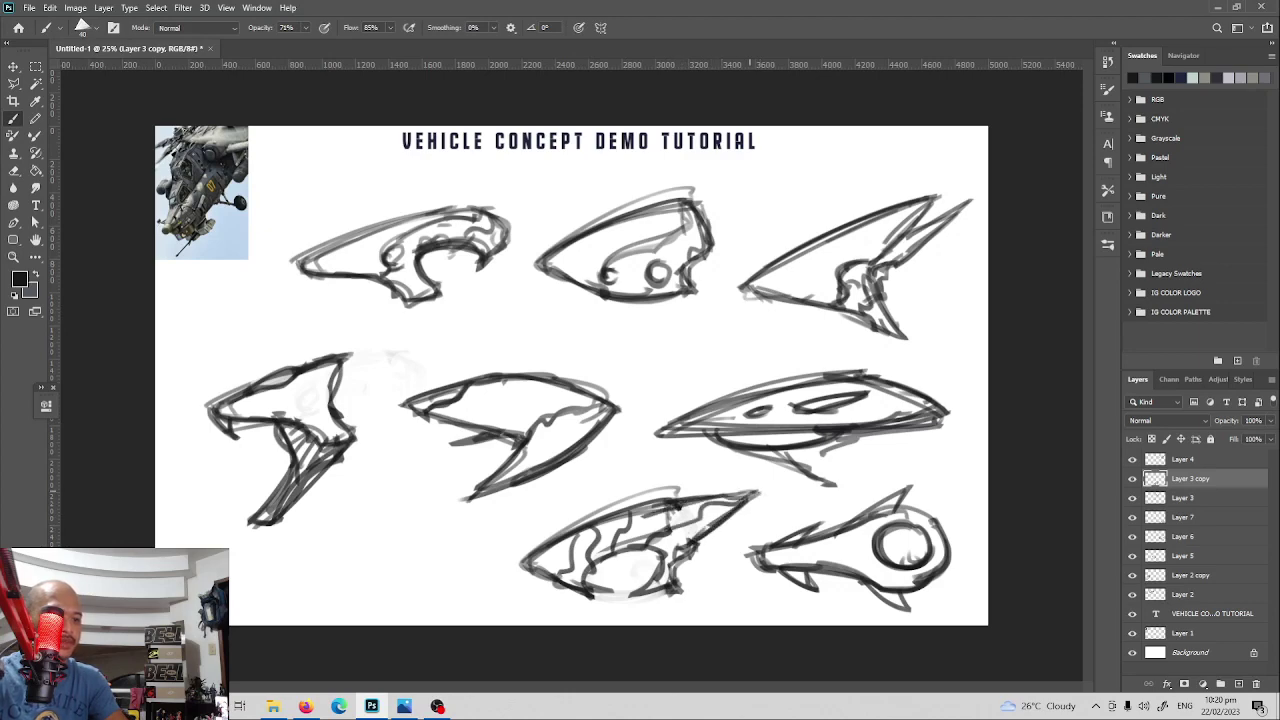
drag(690, 548, 758, 492)
drag(534, 552, 630, 508)
Shift the reworked copy slightly away from the seventh vehicle to even out the bottom row.
key(v)
drag(683, 576, 660, 582)
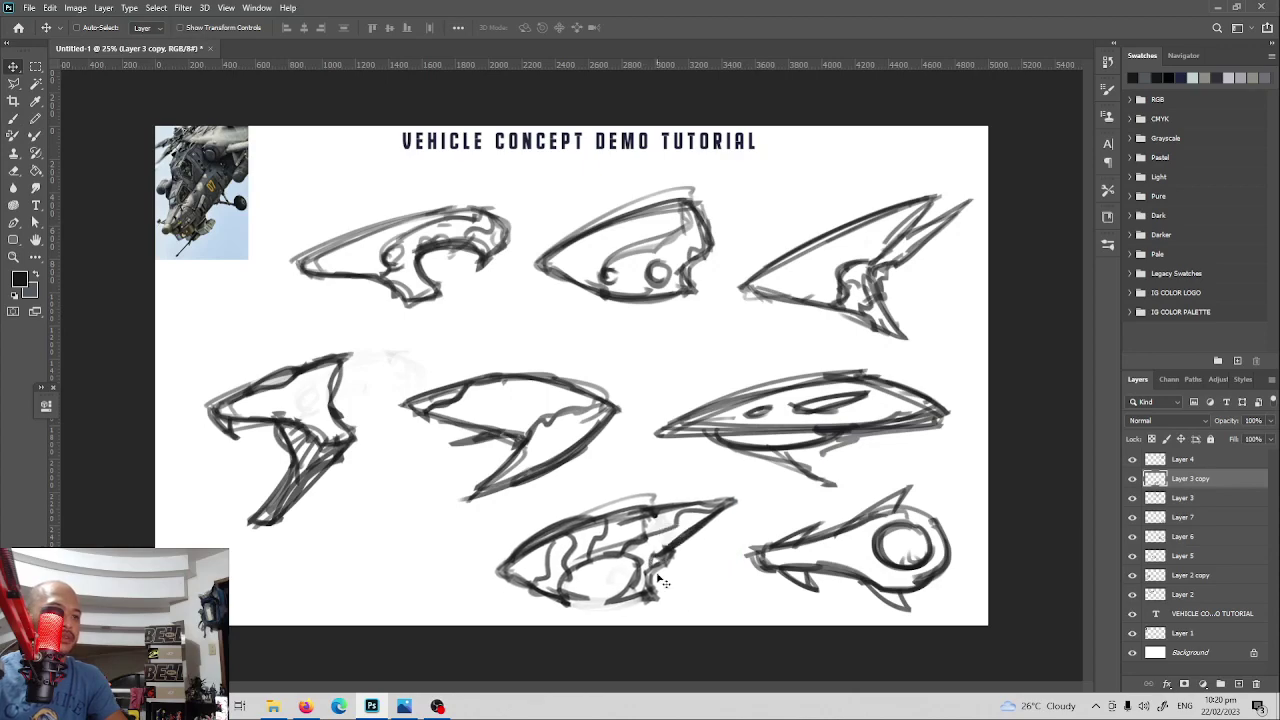
key(ctrl+s)
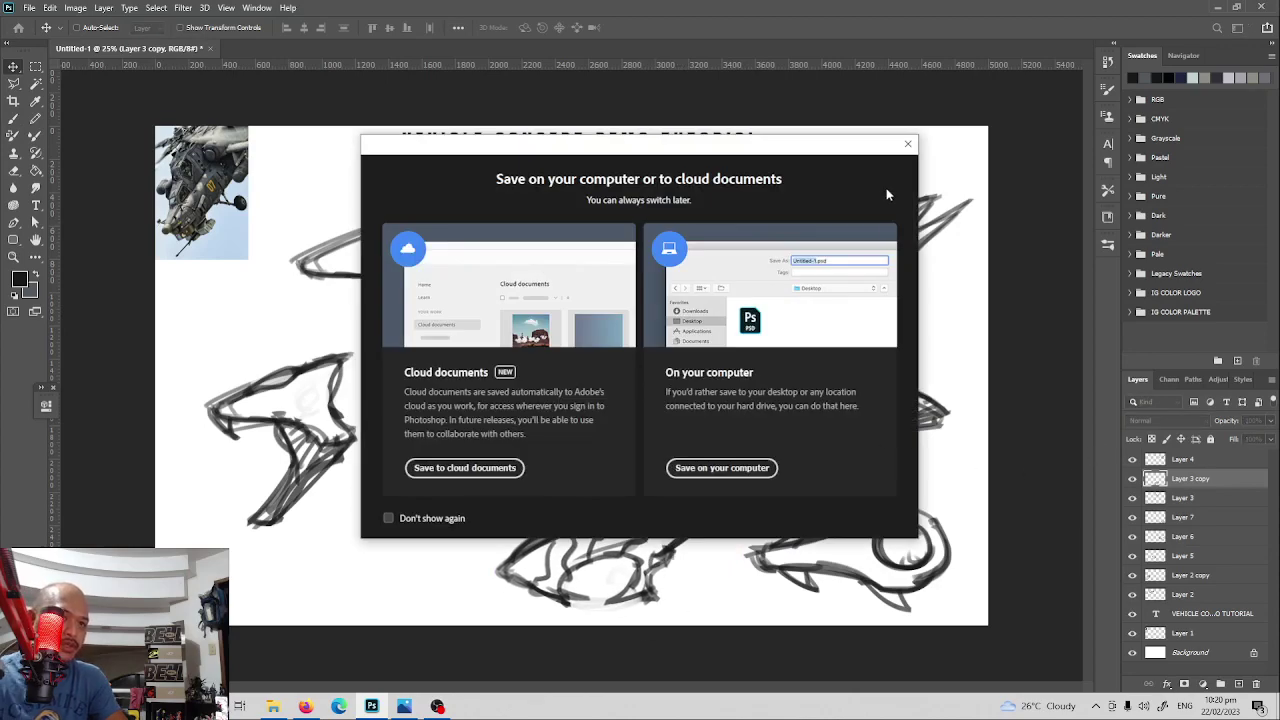
key(Escape)
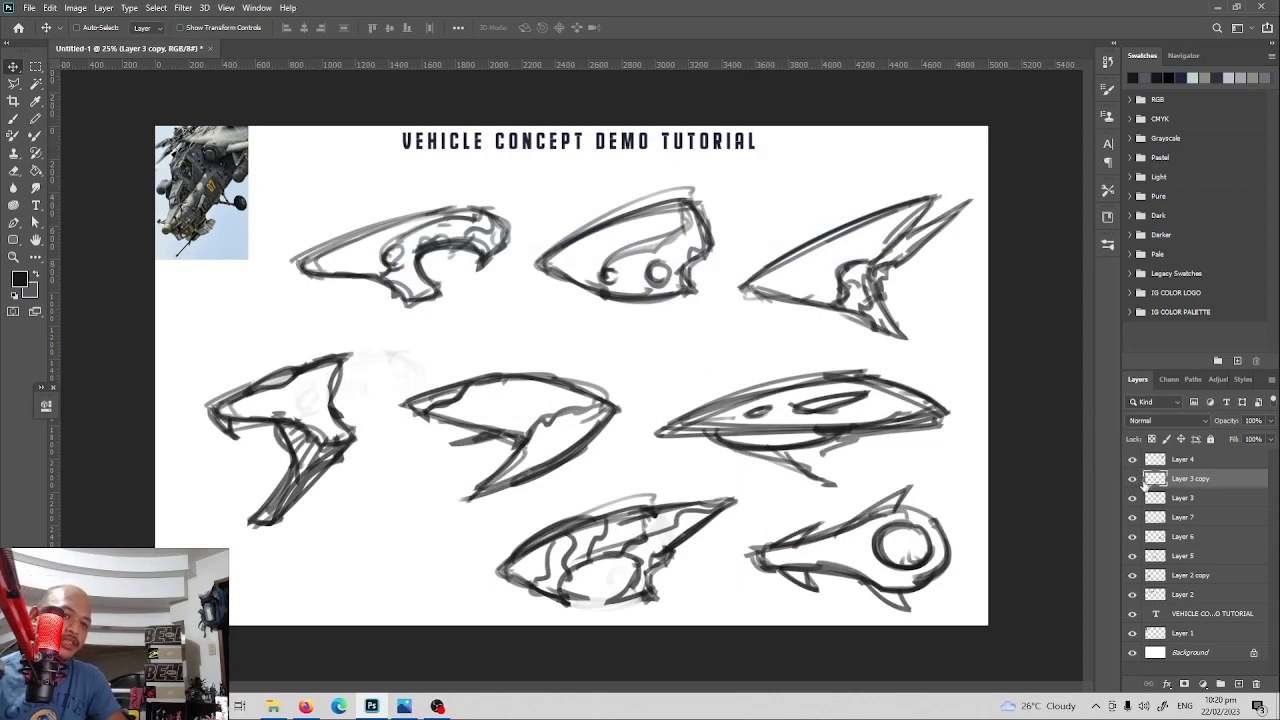
Group the sketch layers from Layer 4 through Layer 2 copy, hide the group and move Layer 2 into it.
click(1183, 459)
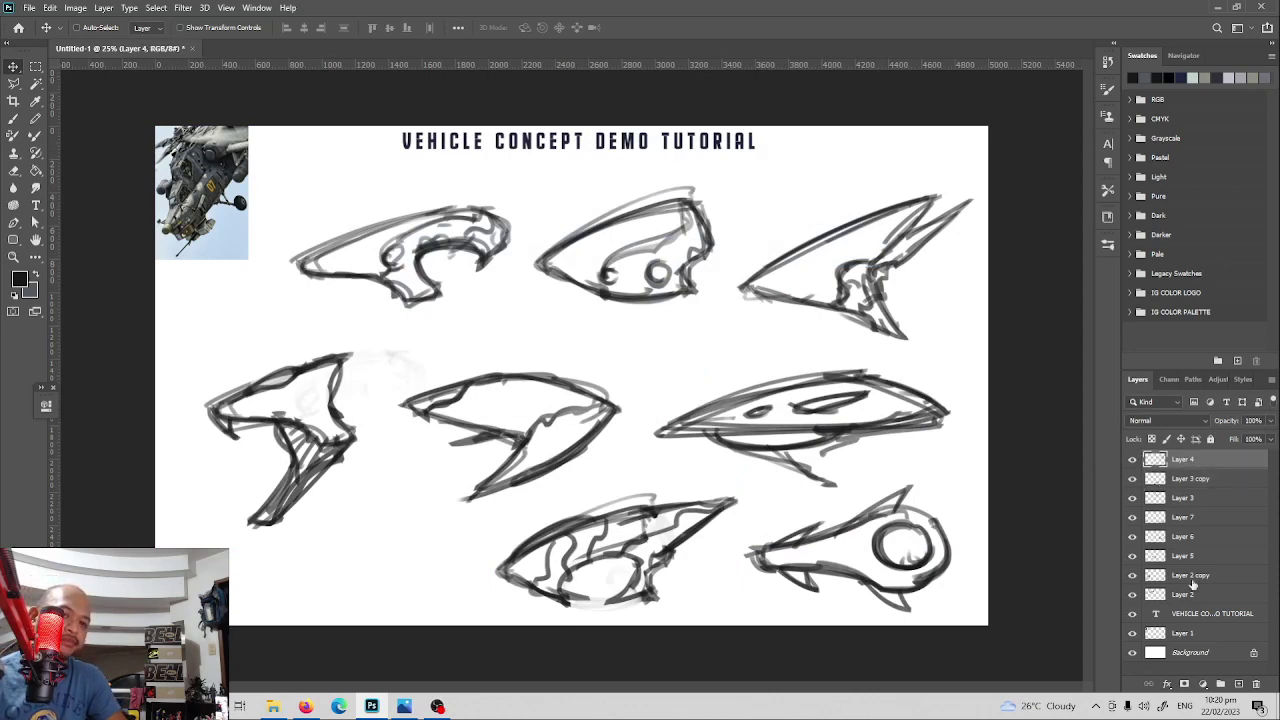
shift+click(1195, 576)
click(1270, 386)
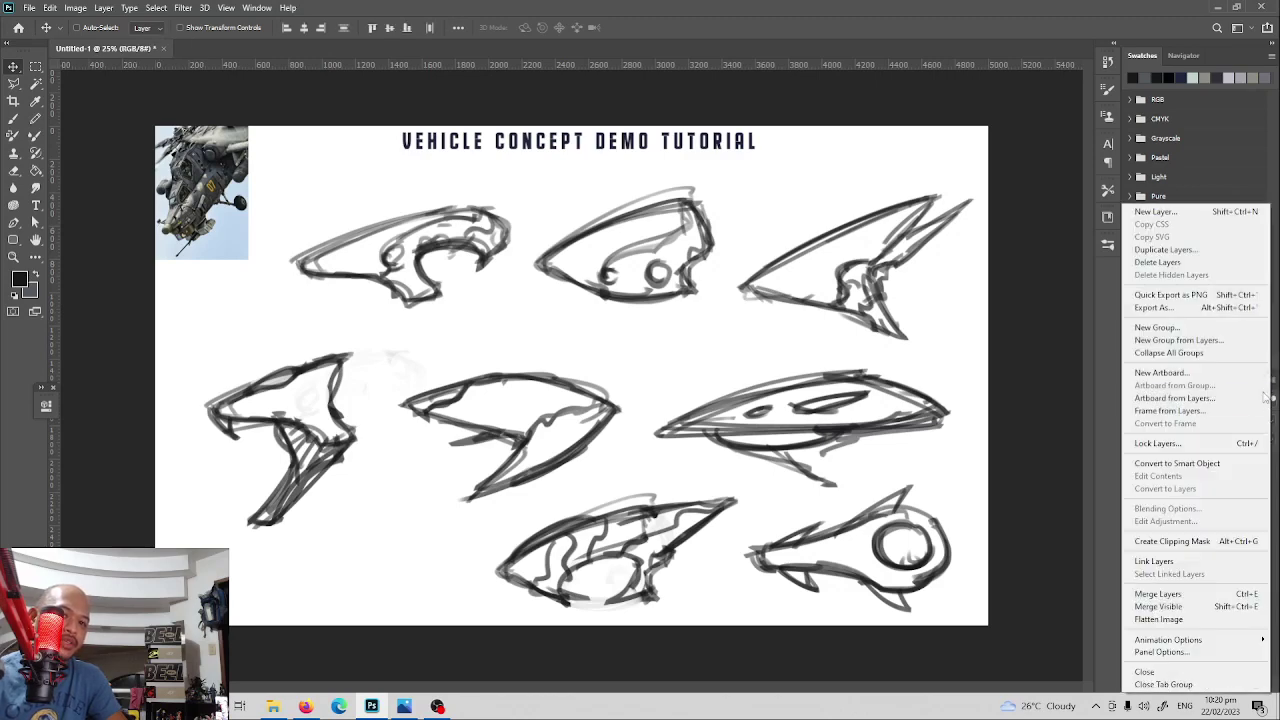
click(1213, 338)
key(Return)
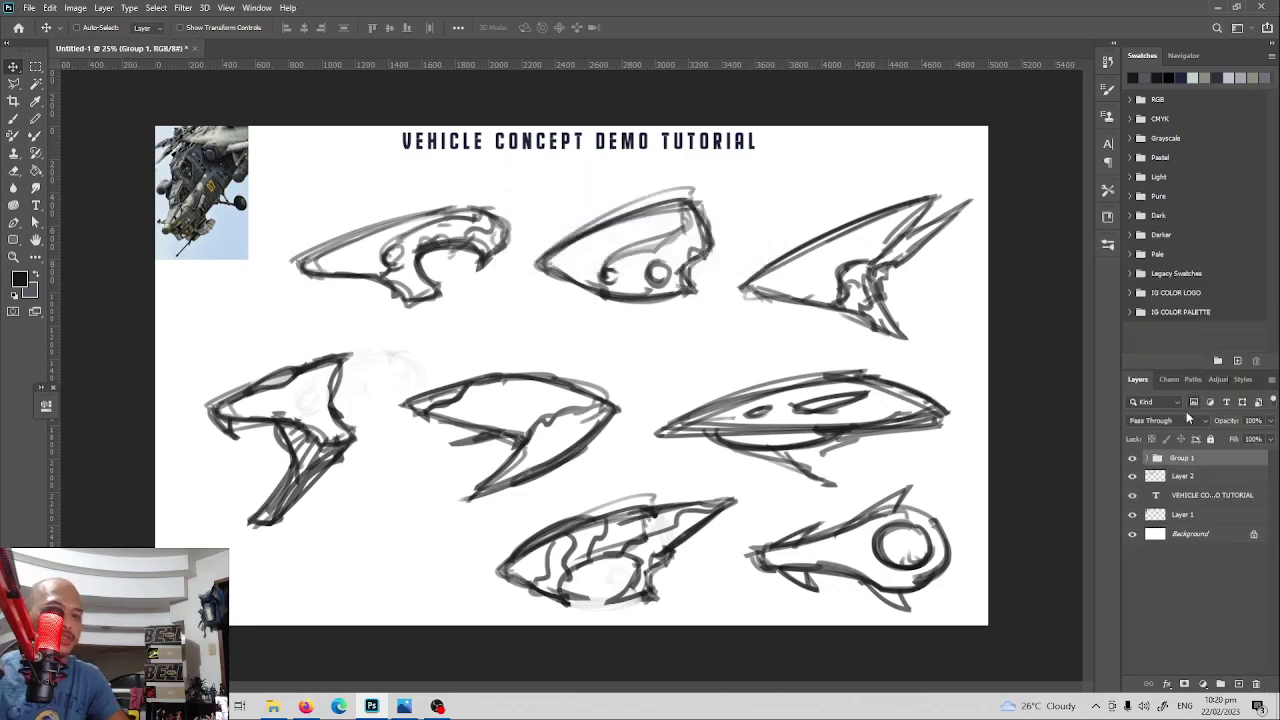
click(1132, 458)
mouse_move(1155, 490)
mouse_down()
mouse_move(1176, 460)
mouse_move(1178, 478)
mouse_up()
Add a new layer and block in a first vehicle silhouette near the helicopter photo with broad dark and gray brush strokes.
click(1239, 684)
key(b)
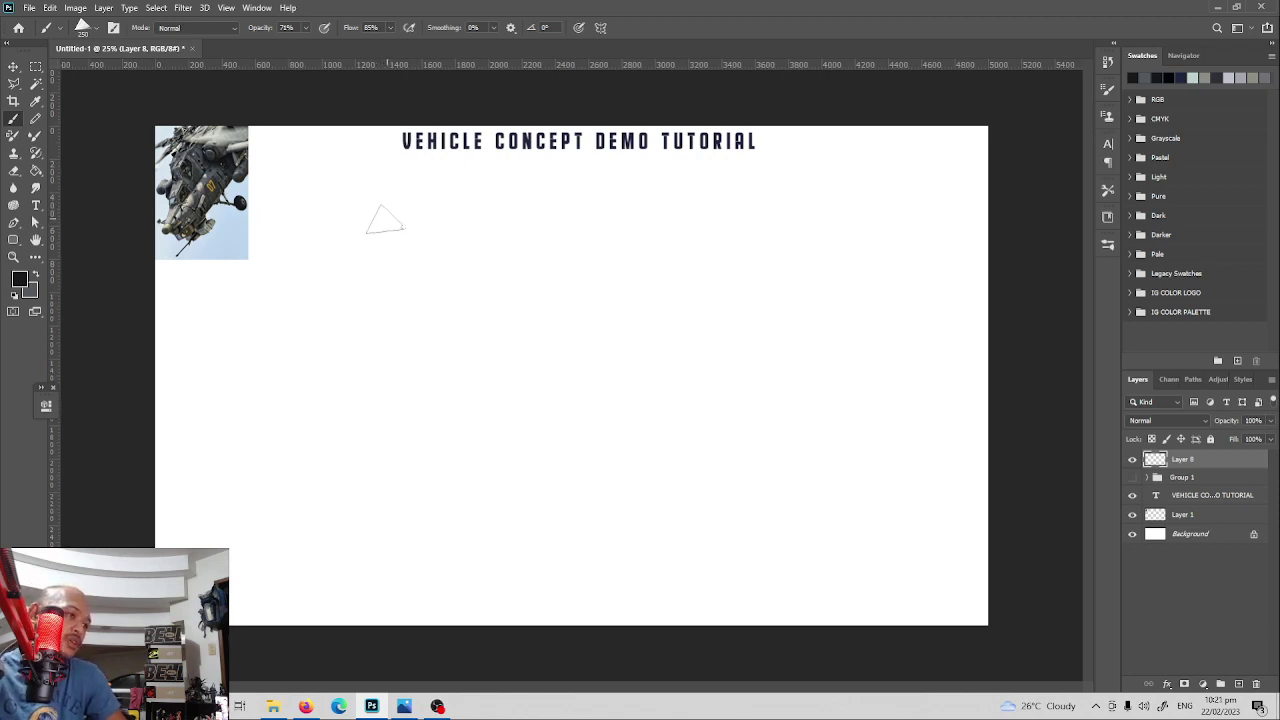
mouse_move(375, 215)
mouse_down()
mouse_move(352, 241)
mouse_move(445, 205)
mouse_move(450, 215)
mouse_move(400, 230)
mouse_move(332, 225)
mouse_move(450, 208)
mouse_move(485, 225)
mouse_move(468, 230)
mouse_move(467, 210)
mouse_move(400, 228)
mouse_move(500, 228)
mouse_move(423, 225)
mouse_move(360, 252)
mouse_move(508, 235)
mouse_move(465, 200)
mouse_move(368, 243)
mouse_move(500, 222)
mouse_move(362, 255)
mouse_move(410, 266)
mouse_up()
key(ctrl+z)
key(x)
key(x)
key(x)
mouse_move(491, 212)
mouse_down()
mouse_move(400, 230)
mouse_move(397, 245)
mouse_move(494, 226)
mouse_move(372, 255)
mouse_move(461, 262)
mouse_up()
key(x)
Cut round notches from the silhouette's underside and upper rear edge, and paint the body darker.
key(e)
key(b)
key(x)
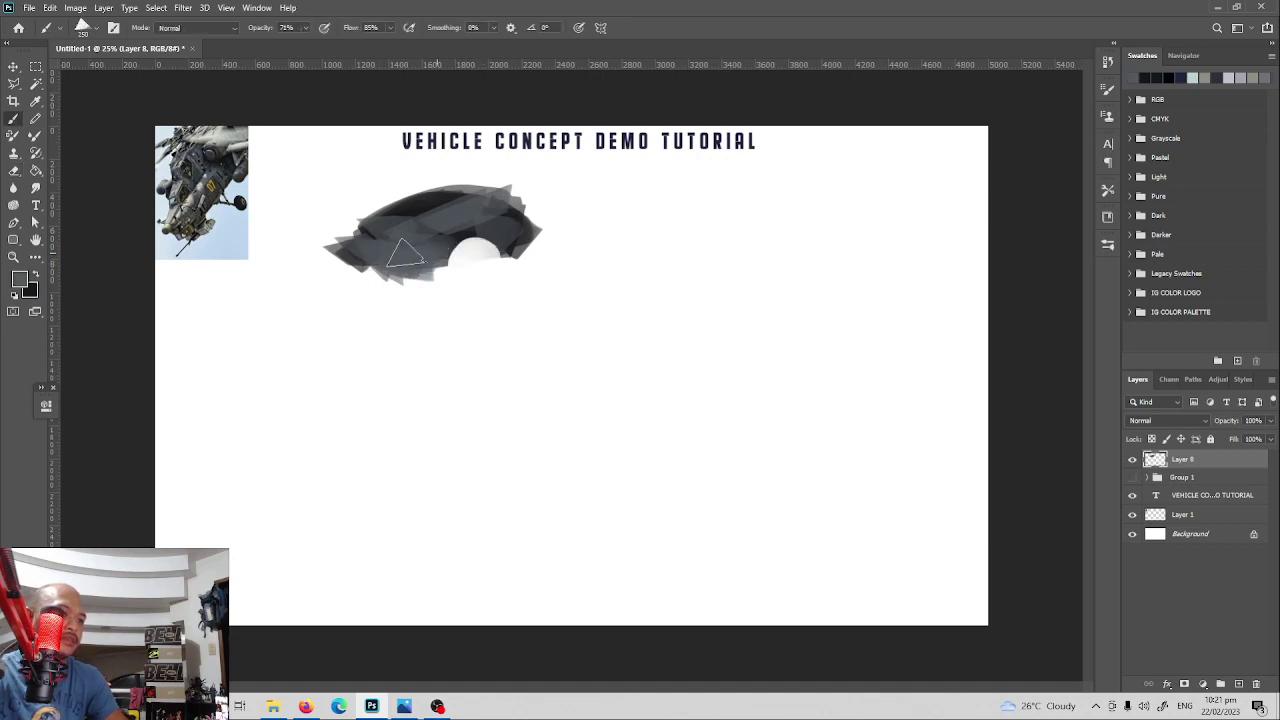
key(x)
mouse_move(368, 252)
mouse_down()
mouse_move(441, 214)
mouse_move(501, 208)
mouse_move(506, 189)
mouse_up()
key(e)
key(b)
Use a smaller brush to layer fine dark strokes across the first silhouette's body and its lower rear tip.
key([)
key([)
key([)
key([)
key([)
key([)
key([)
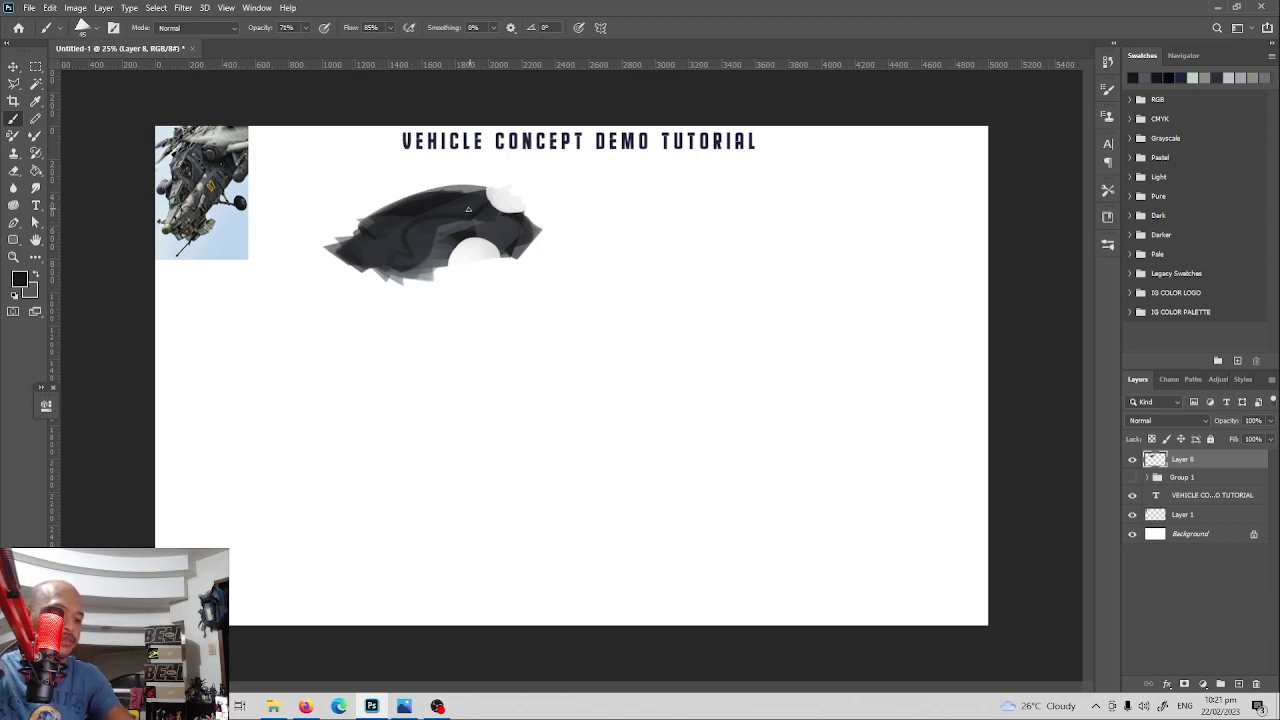
key(])
mouse_move(404, 225)
mouse_down()
mouse_move(373, 232)
mouse_move(365, 253)
mouse_move(480, 237)
mouse_move(523, 257)
mouse_move(504, 226)
mouse_up()
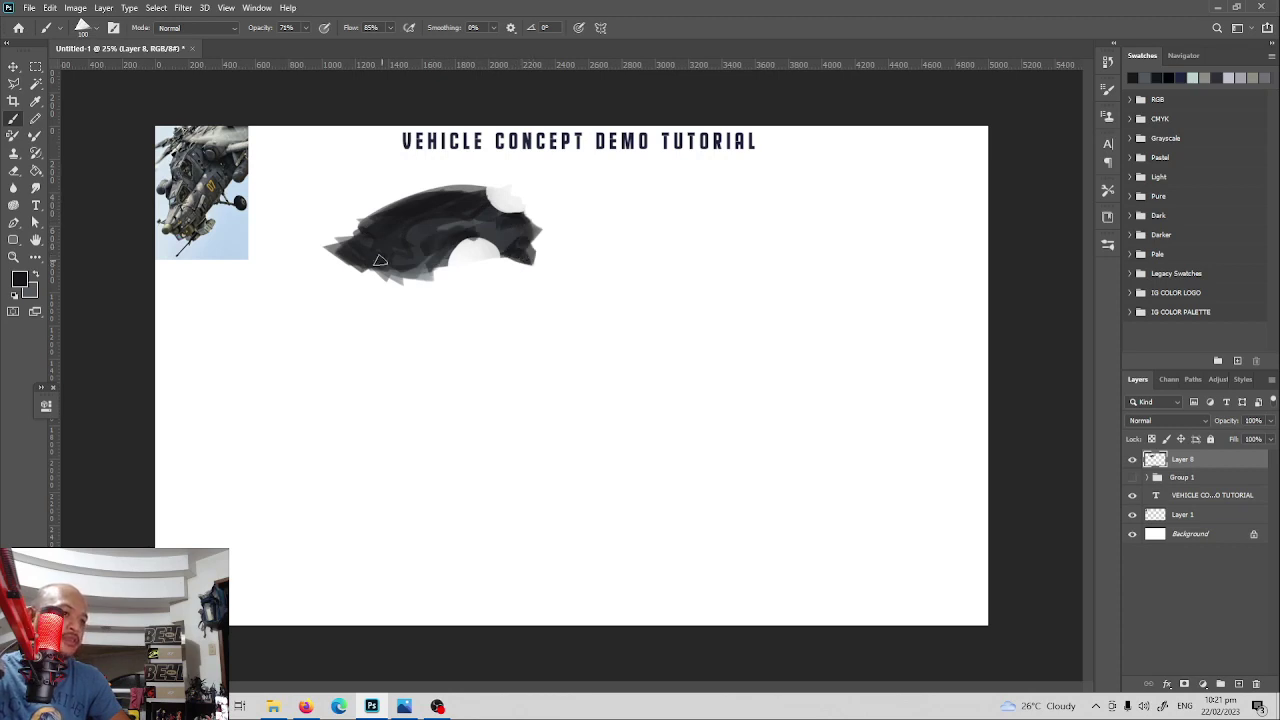
Erase the ragged underside of the first silhouette and repaint its lower front edge as a clean dark contour.
key(e)
drag(340, 262, 478, 275)
key(b)
mouse_move(341, 262)
mouse_down()
mouse_move(374, 248)
mouse_move(430, 262)
mouse_move(350, 243)
mouse_move(416, 270)
mouse_up()
Paint a pointed upper tail fin on the first silhouette and erase a round notch between the tail tips.
drag(530, 209, 483, 232)
drag(543, 205, 528, 246)
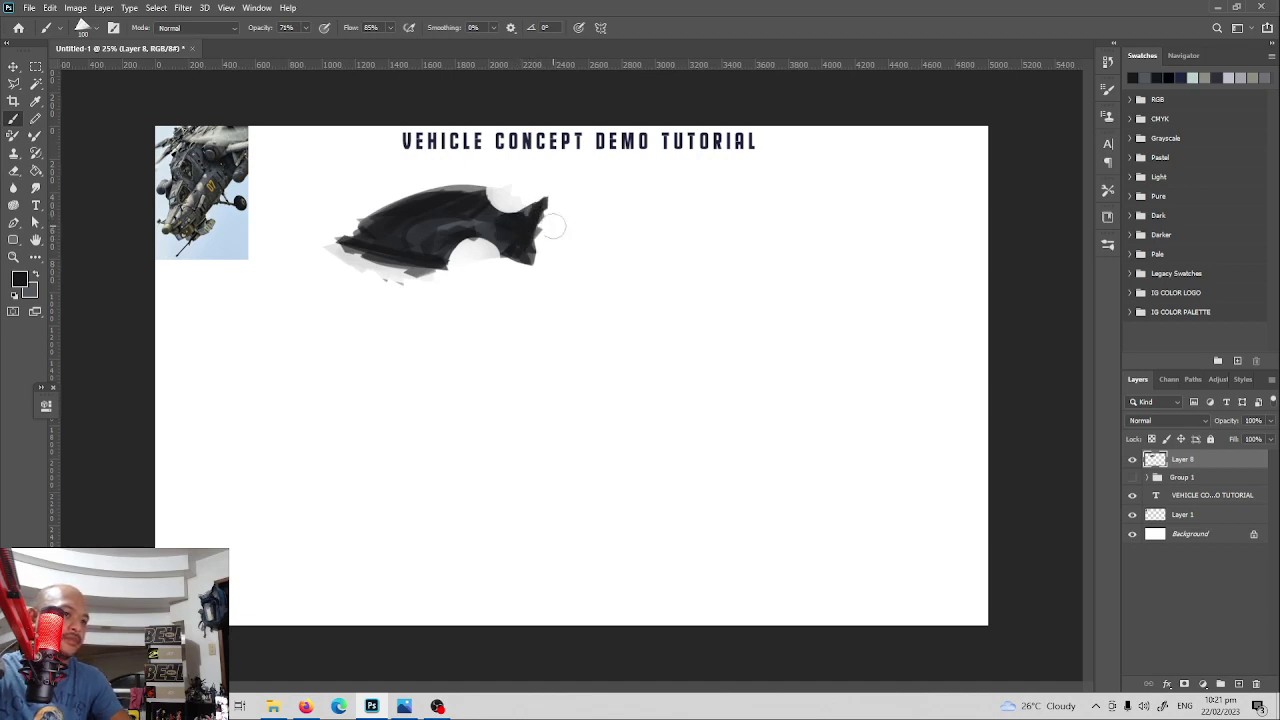
key(e)
click(539, 232)
key(b)
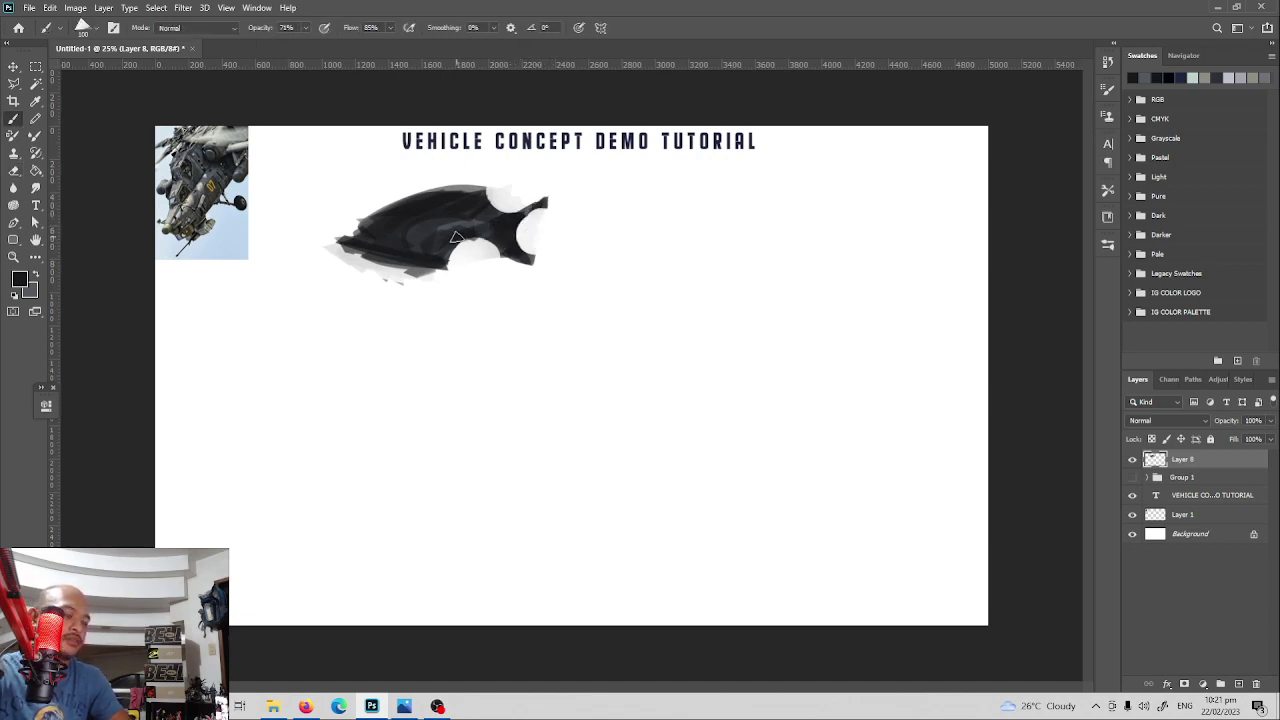
key(v)
key(w)
drag(338, 229, 338, 234)
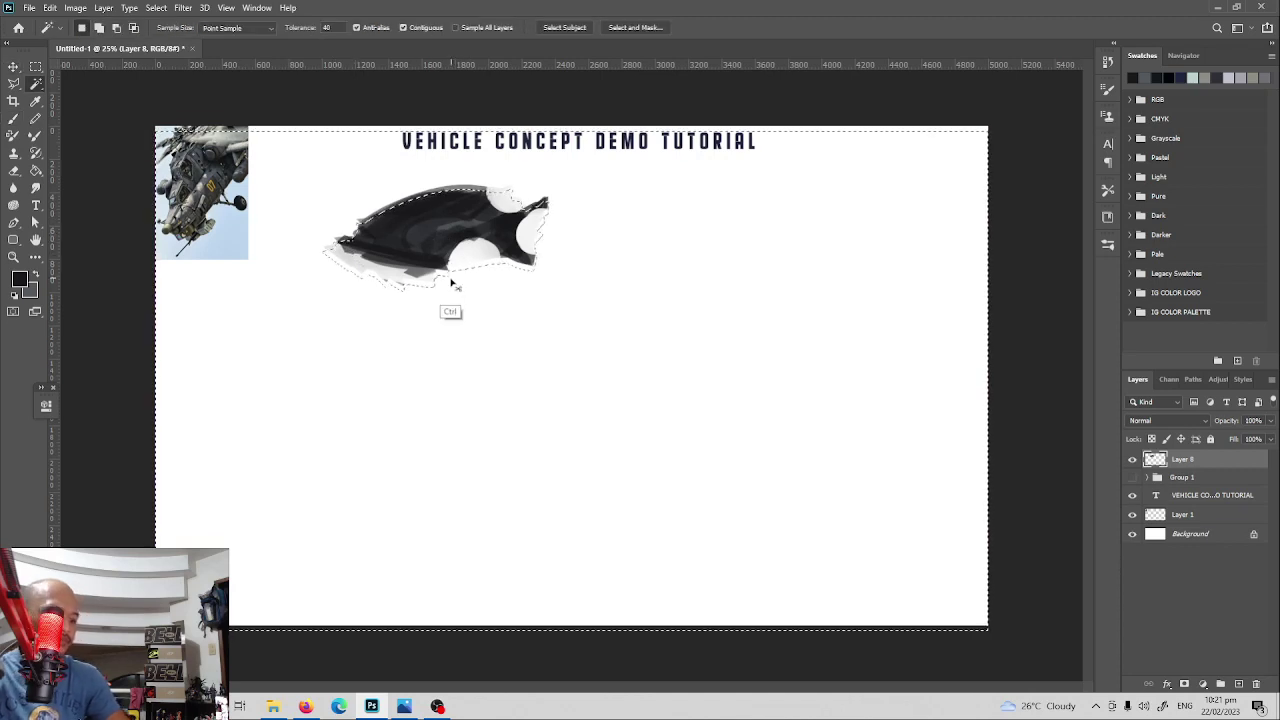
key(ctrl+z)
key(m)
key(ctrl+d)
Move the first silhouette slightly closer to the helicopter photo and add a new layer for the second one.
key(v)
drag(448, 247, 416, 258)
click(1238, 684)
key(b)
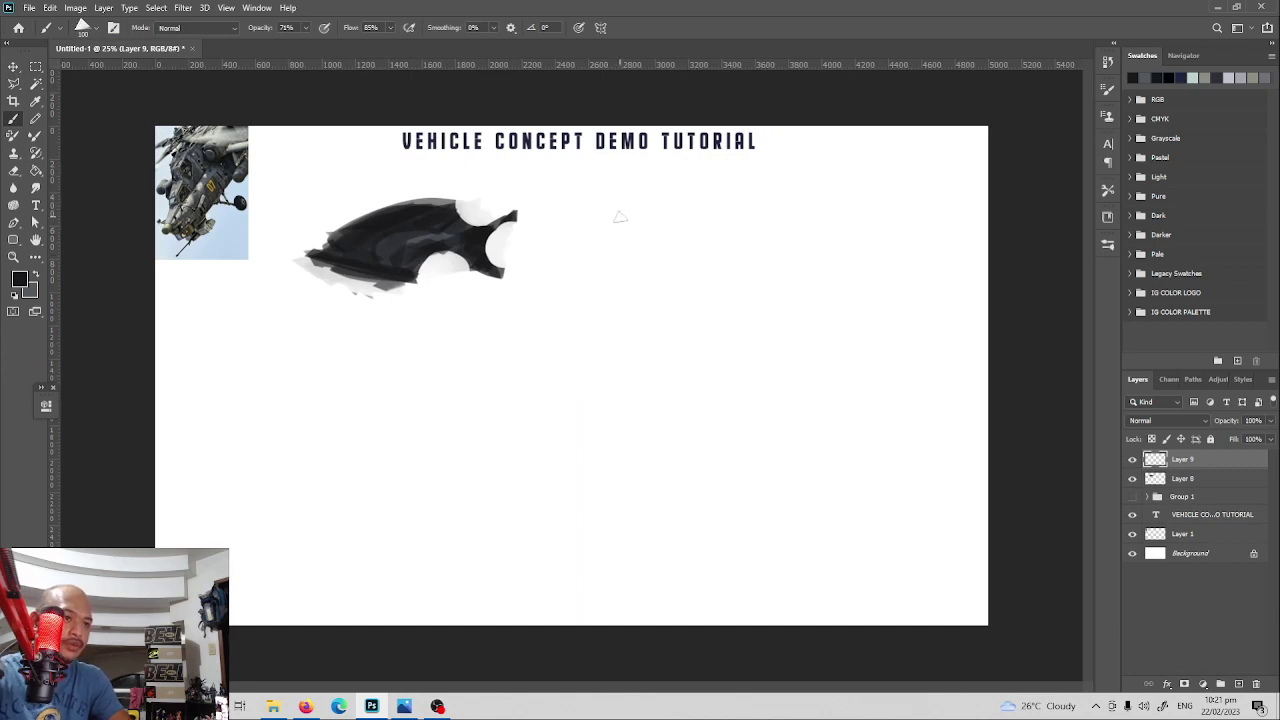
Block in a dark, wedge-shaped second silhouette beside the first with a 250 px brush, and erase a round notch from its rear.
key(bracketright)
key(bracketright)
key(bracketright)
mouse_move(596, 240)
mouse_down()
mouse_move(682, 214)
mouse_move(682, 246)
mouse_move(708, 210)
mouse_move(698, 232)
mouse_move(704, 214)
mouse_move(624, 242)
mouse_move(700, 252)
mouse_move(663, 263)
mouse_move(697, 272)
mouse_up()
key(x)
key(x)
key(x)
mouse_move(600, 241)
mouse_down()
mouse_move(688, 254)
mouse_move(723, 241)
mouse_move(631, 250)
mouse_move(684, 262)
mouse_move(698, 216)
mouse_up()
key(e)
key(b)
key(x)
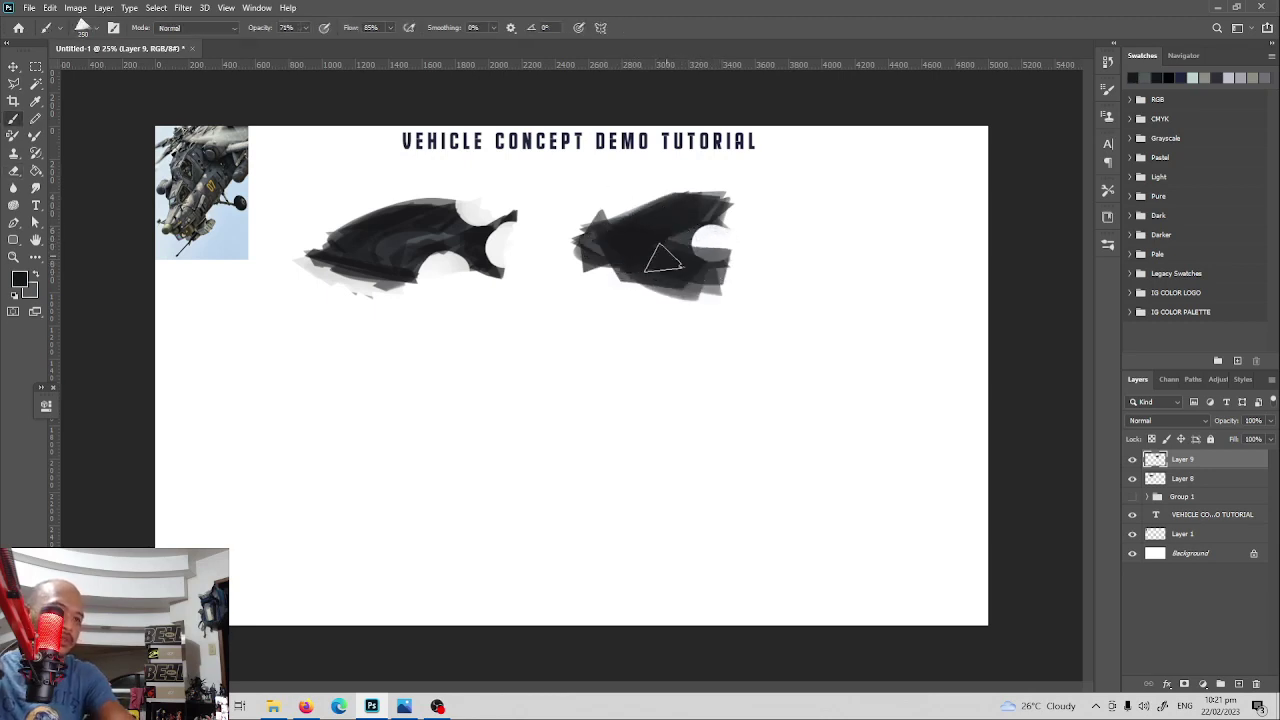
Reduce the brush to 50 px, darken the second silhouette's lower body and add a thin barrel-like spike below its nose.
key([)
key([)
key([)
key([)
key([)
key([)
key([)
key([)
key([)
key([)
key([)
key([)
key([)
mouse_move(619, 266)
mouse_down()
mouse_move(571, 286)
mouse_move(618, 272)
mouse_move(707, 273)
mouse_up()
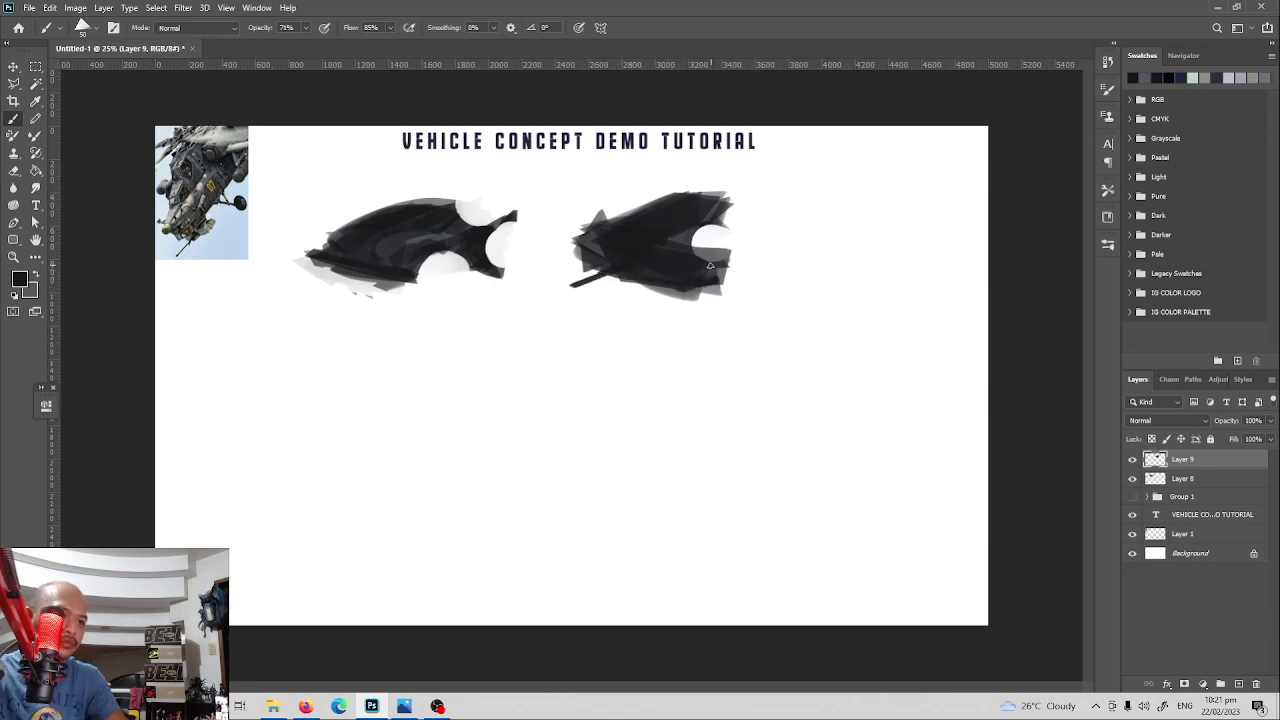
Erase the second silhouette's ragged upper edge to leave a clean slope rising from nose to tail.
key(e)
drag(574, 238, 746, 186)
key(b)
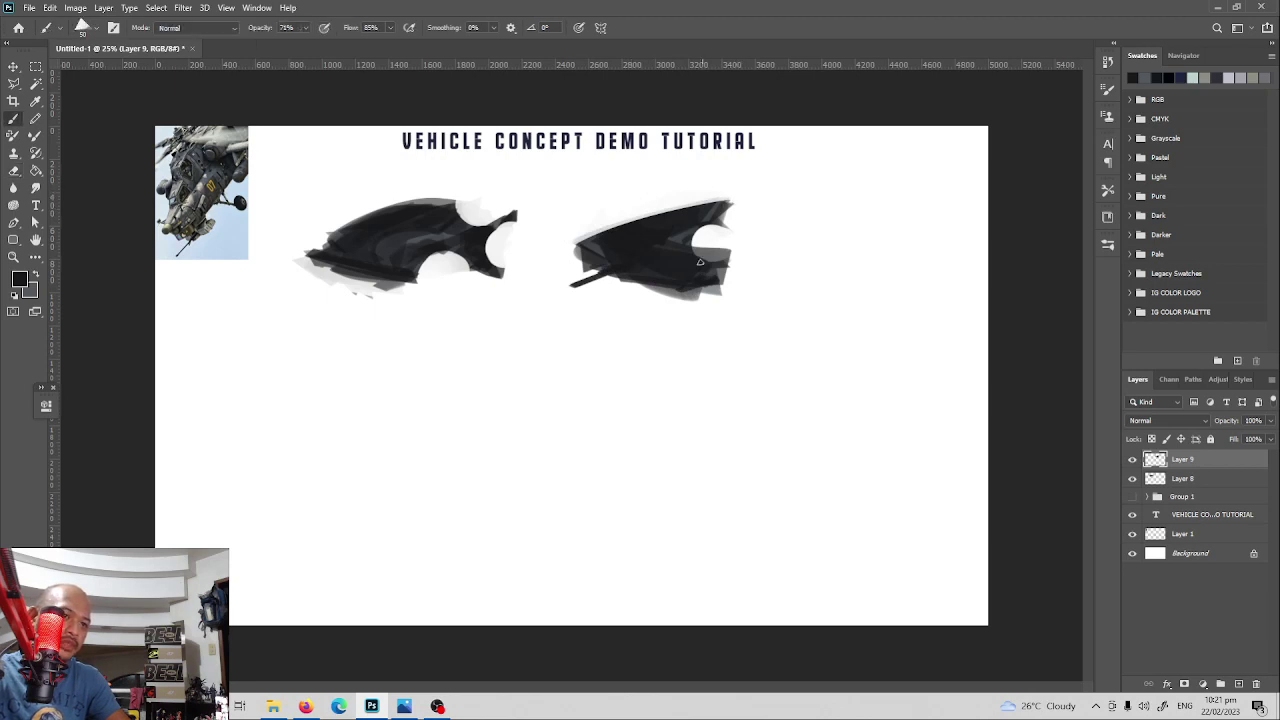
Duplicate the second silhouette beside it, rotate the copy about 144° so its spike points upward, and move it slightly up.
key(v)
drag(666, 250, 863, 290)
key(ctrl+t)
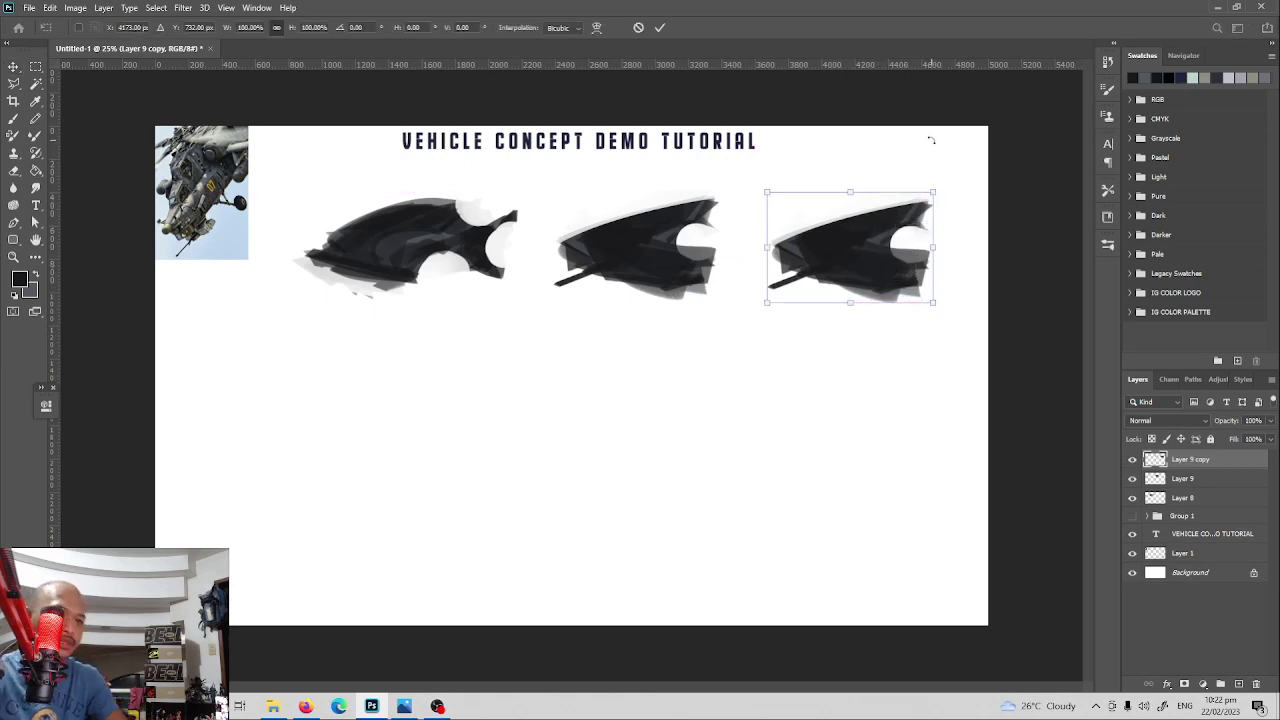
drag(930, 140, 844, 326)
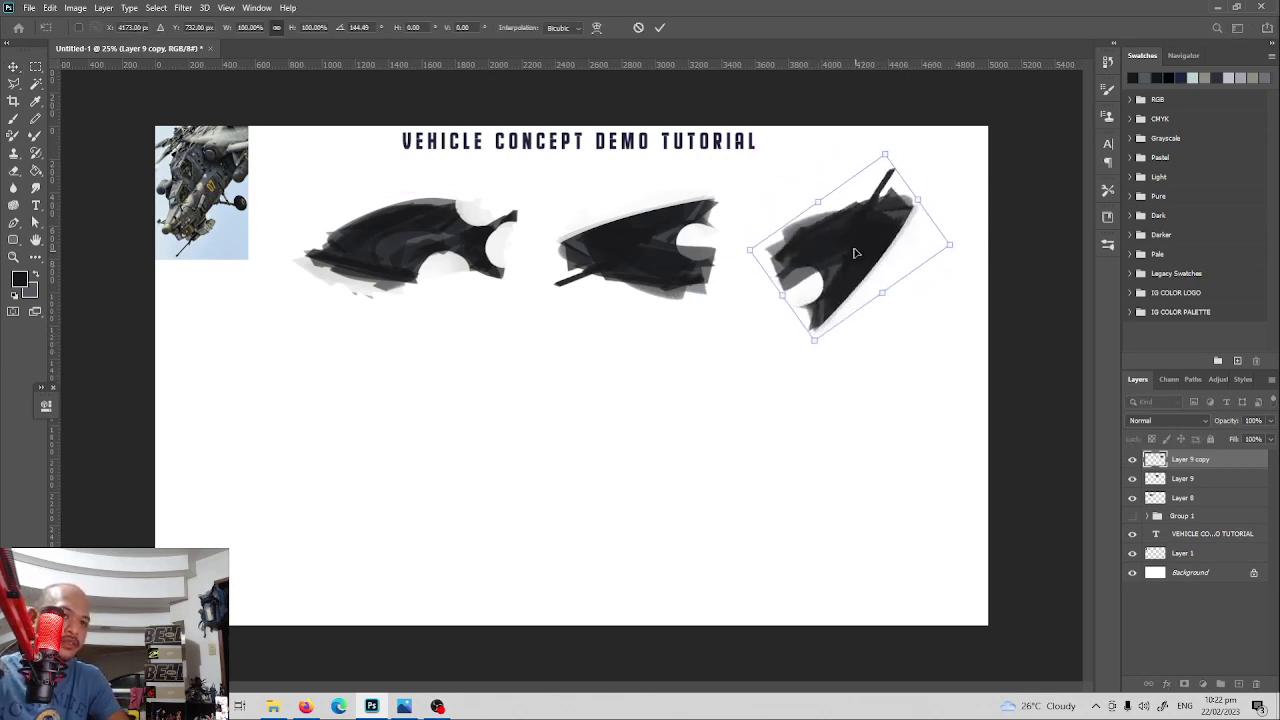
drag(850, 238, 872, 223)
key(Return)
key(b)
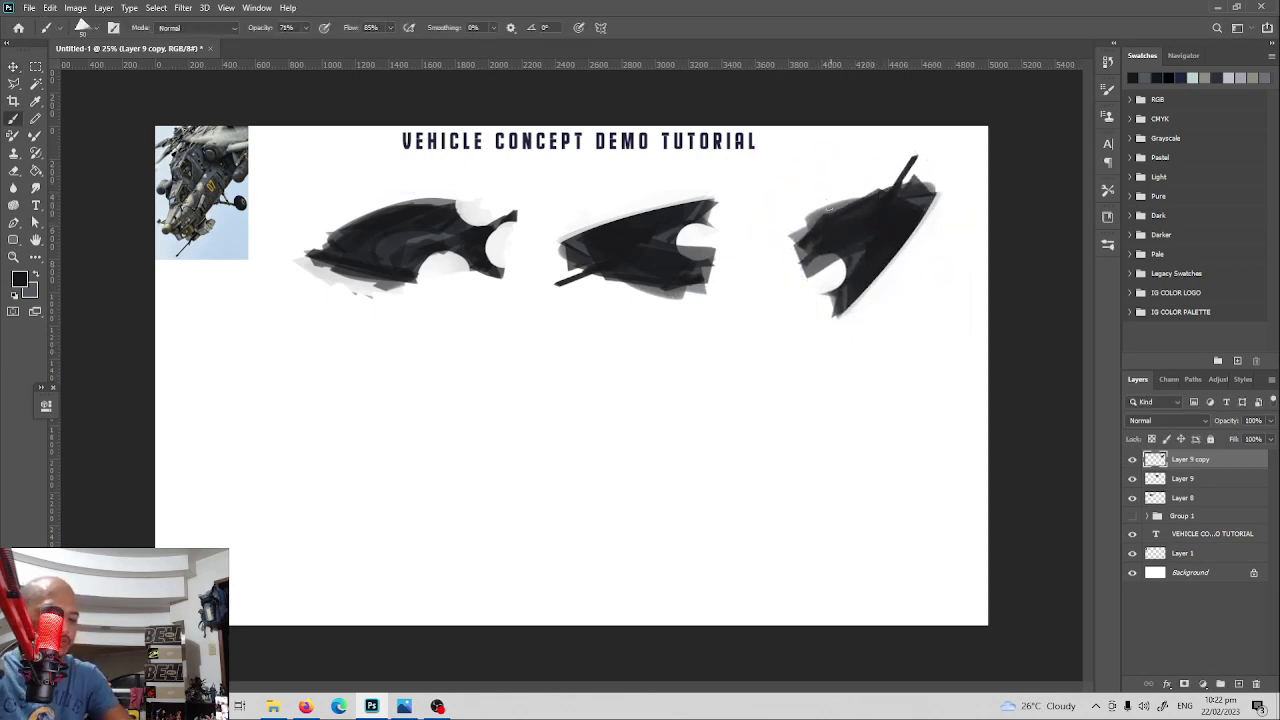
Paint a long nose extending forward from the third silhouette's upper body, with grey shading and a round form at its rear.
mouse_move(902, 183)
mouse_down()
mouse_move(870, 185)
mouse_move(910, 189)
mouse_move(851, 211)
mouse_move(916, 193)
mouse_move(874, 178)
mouse_move(898, 183)
mouse_move(793, 190)
mouse_move(827, 208)
mouse_move(854, 206)
mouse_move(825, 194)
mouse_move(912, 183)
mouse_move(780, 189)
mouse_move(916, 182)
mouse_move(784, 190)
mouse_move(906, 182)
mouse_move(854, 206)
mouse_move(871, 208)
mouse_move(903, 208)
mouse_up()
key(x)
key(x)
key(x)
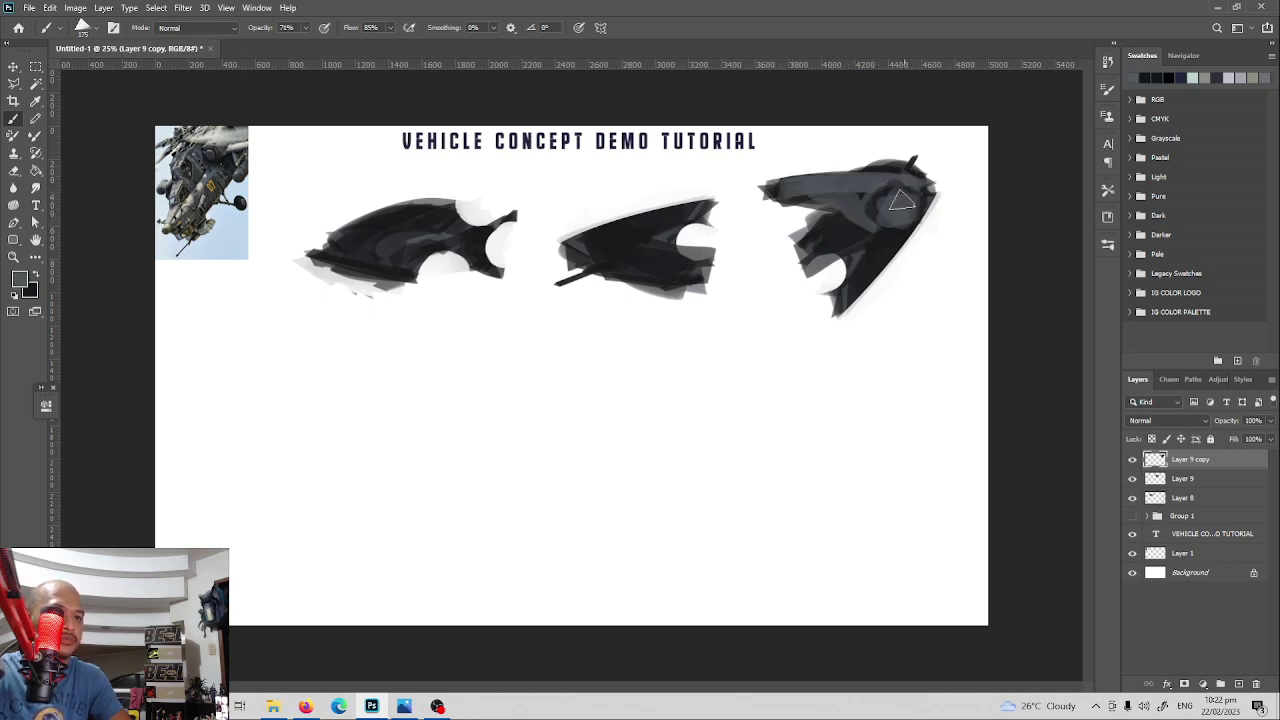
Darken the third silhouette's nose and upper body with 60 to 90 px brush strokes around the round grey form.
key(x)
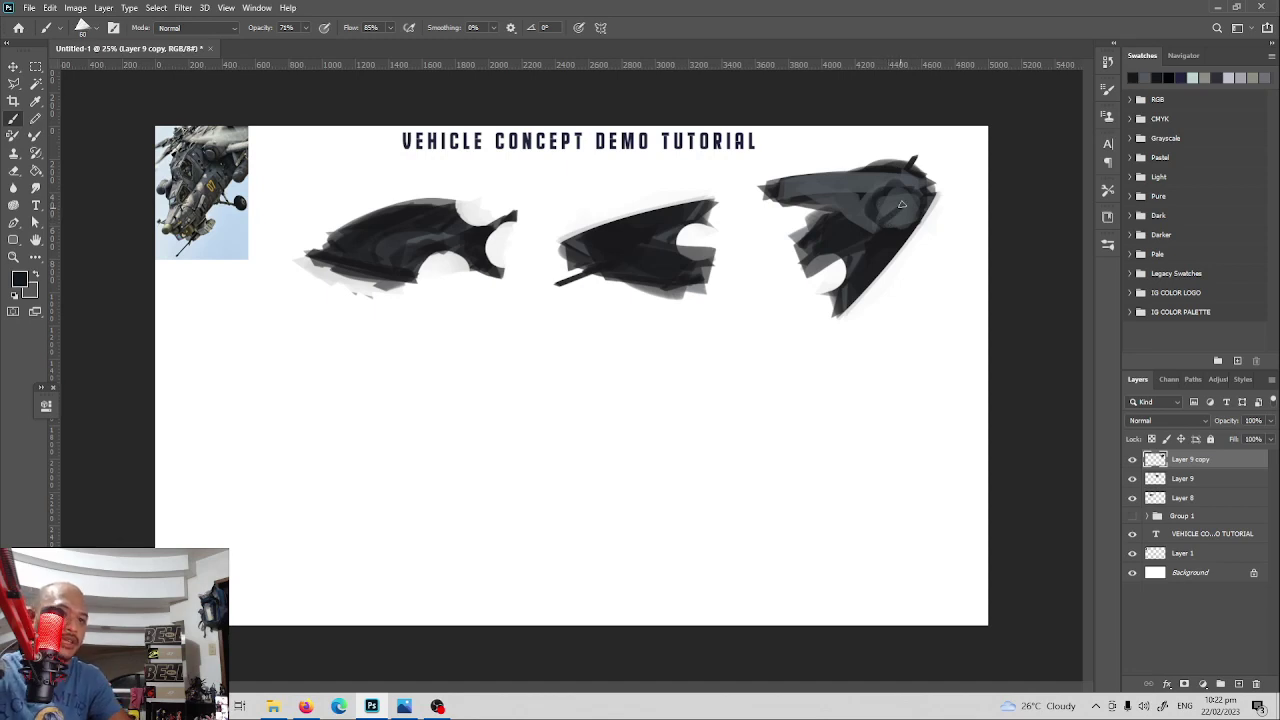
drag(866, 208, 904, 195)
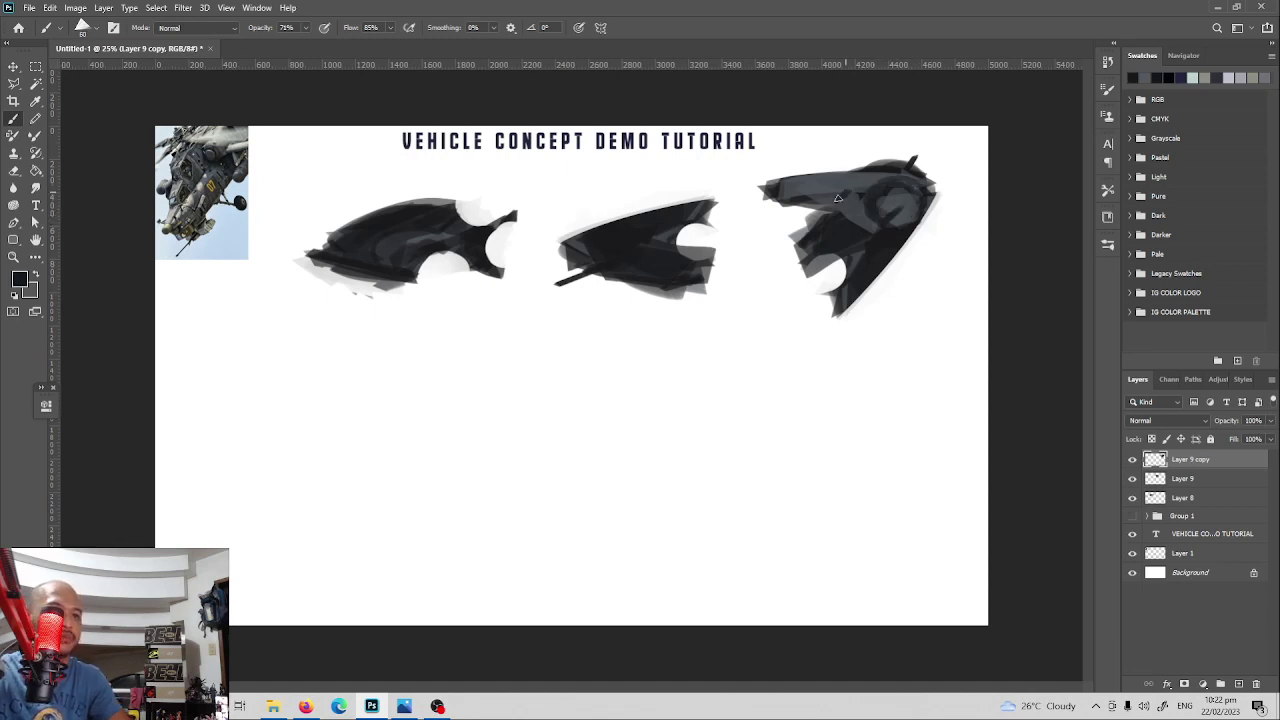
mouse_move(773, 184)
mouse_down()
mouse_move(908, 174)
mouse_move(918, 214)
mouse_move(838, 210)
mouse_move(781, 185)
mouse_up()
alt+click(882, 219)
key(bracketright)
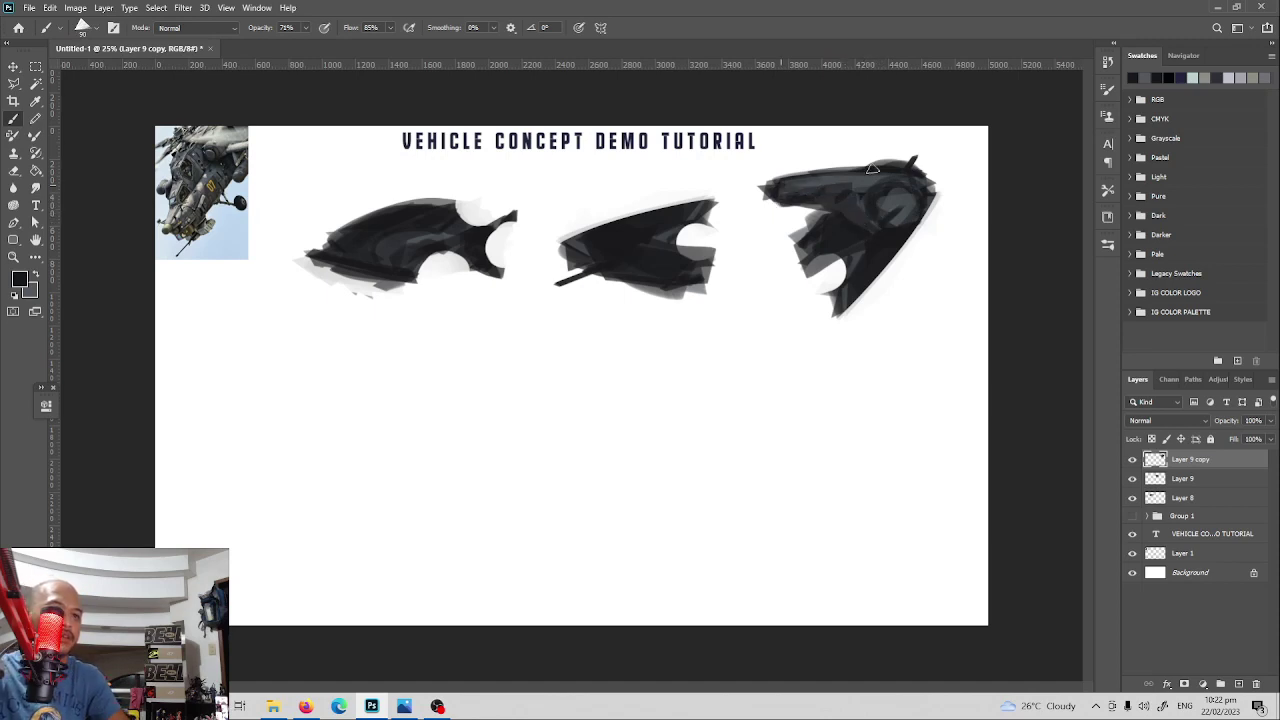
mouse_move(872, 170)
mouse_down()
mouse_move(932, 198)
mouse_move(810, 258)
mouse_up()
Erase the third silhouette's ragged inner edge below the nose, sharpen its lower tip and add grey strokes along the lower body.
key(e)
mouse_move(808, 244)
mouse_down()
mouse_move(831, 248)
mouse_move(828, 210)
mouse_up()
key(b)
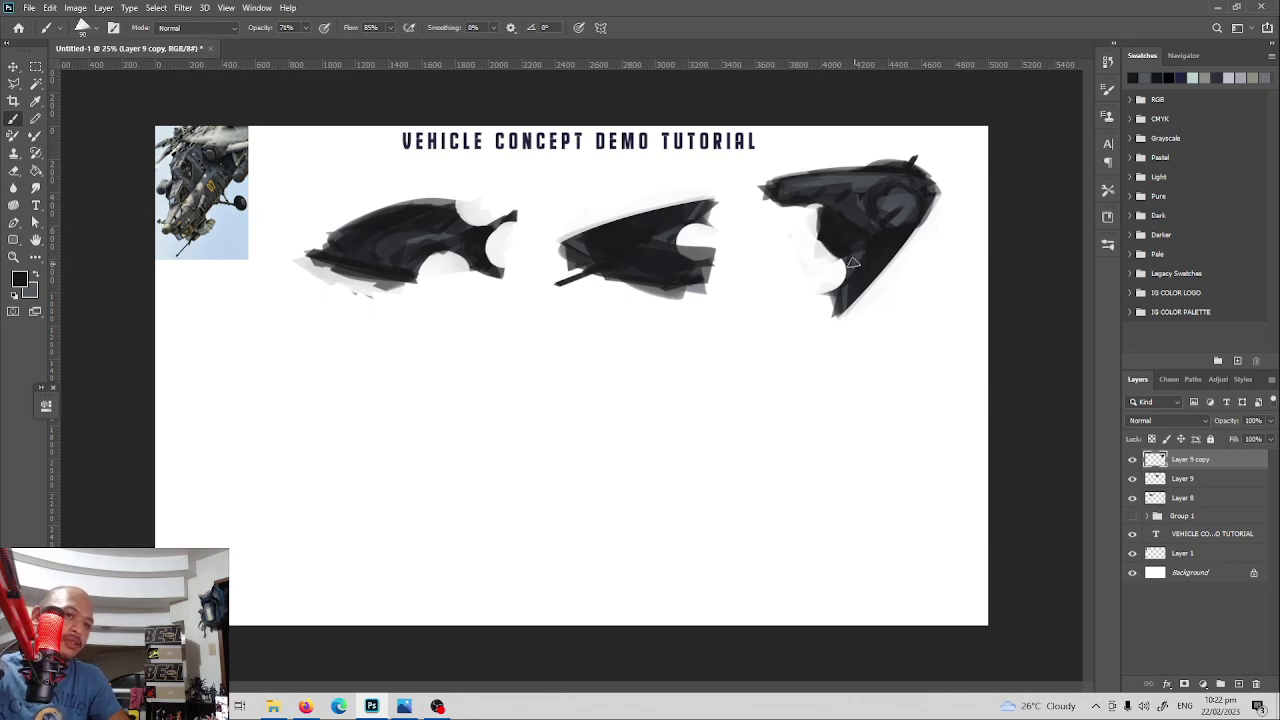
drag(825, 303, 848, 290)
key(x)
drag(886, 252, 902, 236)
key(x)
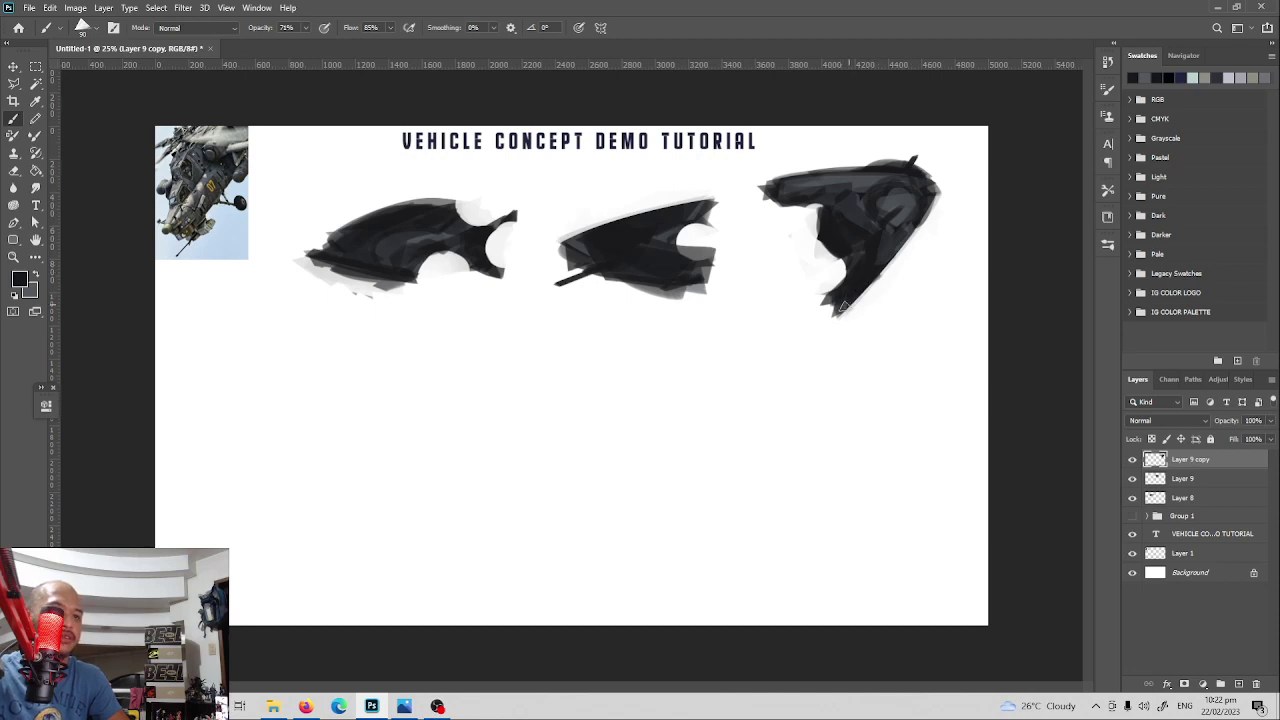
Move the third silhouette slightly down and add a new layer for the fourth one.
key(v)
drag(894, 230, 902, 245)
click(1240, 684)
key(b)
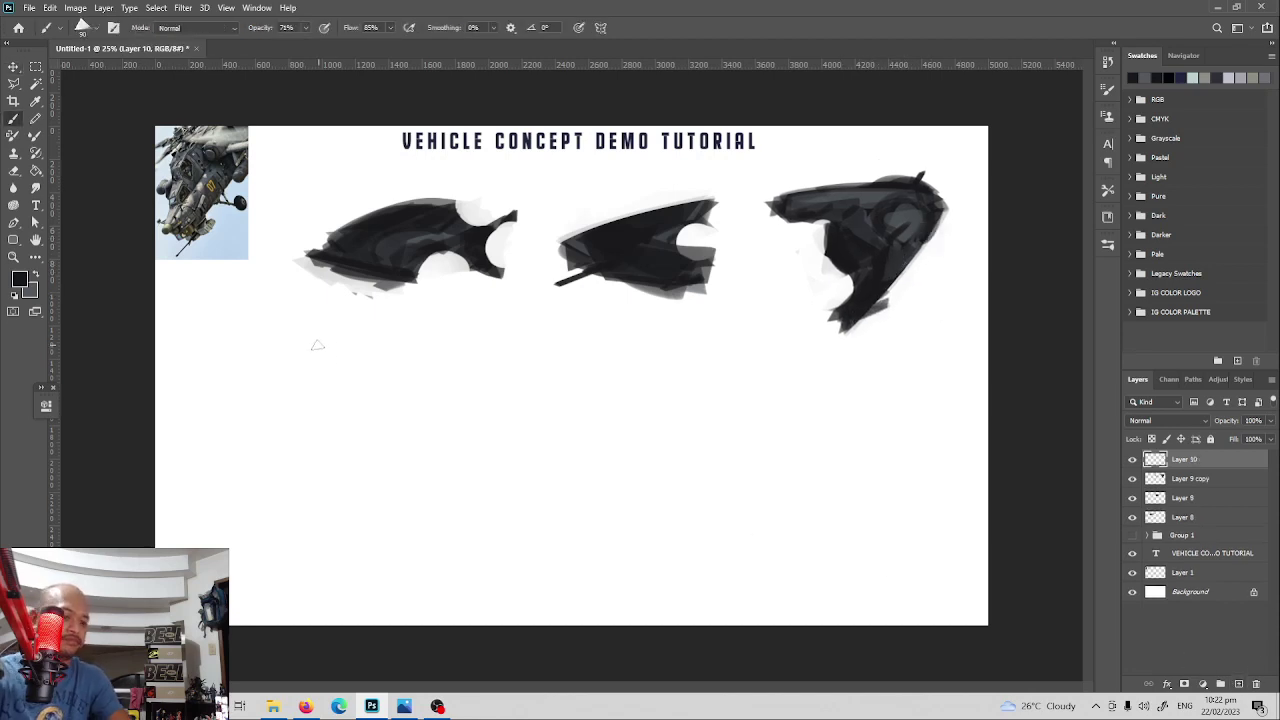
Block in a dark, dart-shaped fourth silhouette with a pointed nose below the first one.
drag(278, 391, 238, 405)
drag(298, 388, 222, 415)
drag(368, 386, 217, 415)
drag(385, 396, 248, 412)
drag(312, 380, 246, 411)
drag(401, 356, 228, 422)
mouse_move(252, 412)
mouse_down()
mouse_move(415, 386)
mouse_move(230, 415)
mouse_up()
Layer grey and dark strokes over the fourth silhouette's nose and rear, enlarging the brush to 175 px.
key(x)
mouse_move(240, 415)
mouse_down()
mouse_move(363, 400)
mouse_move(268, 412)
mouse_up()
mouse_move(402, 388)
mouse_down()
mouse_move(300, 408)
mouse_move(403, 414)
mouse_up()
key(x)
mouse_move(230, 416)
mouse_down()
mouse_move(346, 387)
mouse_move(248, 400)
mouse_up()
mouse_move(372, 370)
mouse_down()
mouse_move(240, 410)
mouse_move(398, 358)
mouse_move(420, 395)
mouse_move(226, 420)
mouse_move(355, 422)
mouse_move(306, 420)
mouse_move(380, 374)
mouse_up()
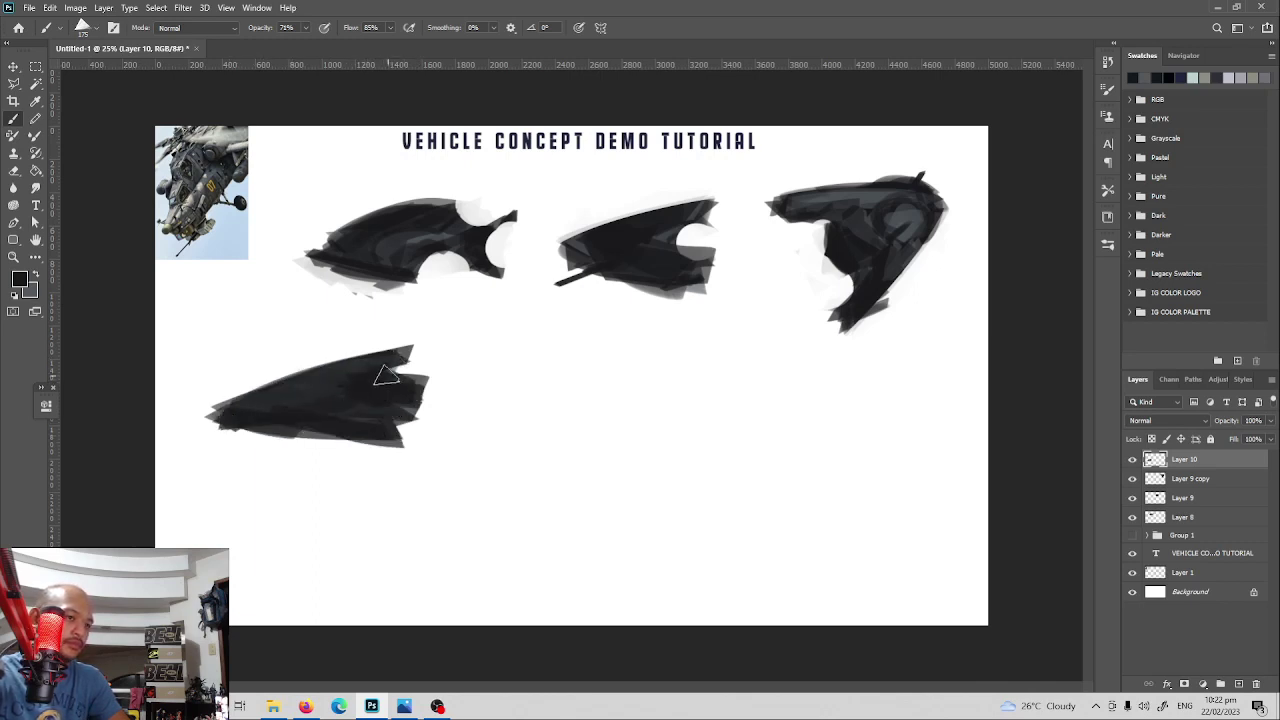
Erase a round cut-out with a side slot from the fourth silhouette's underside and paint pointed upper and lower tail fins.
key(e)
mouse_move(310, 410)
mouse_down()
mouse_move(327, 397)
mouse_move(306, 408)
mouse_move(320, 424)
mouse_move(330, 405)
mouse_move(320, 453)
mouse_move(352, 410)
mouse_move(370, 410)
mouse_move(405, 456)
mouse_up()
key(b)
key(x)
key(e)
key(b)
drag(384, 440, 413, 452)
drag(386, 365, 417, 343)
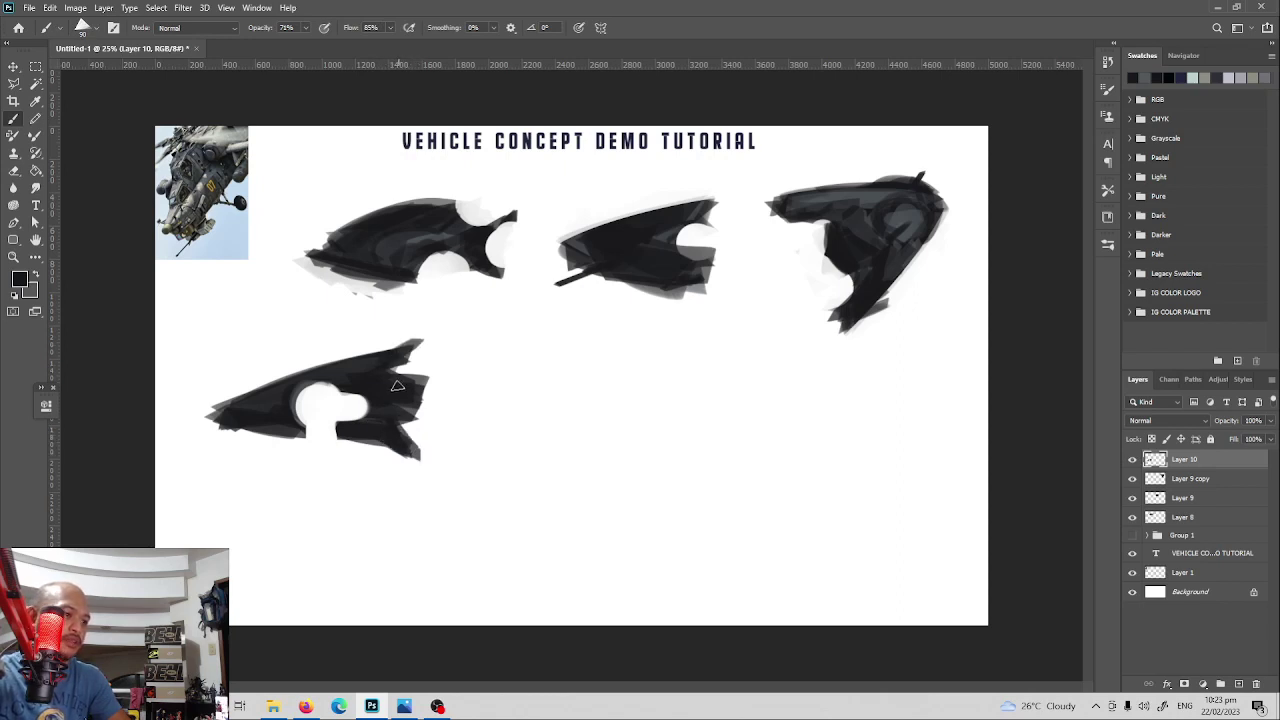
Erase a thin notch from the fourth silhouette's nose, shift the shape slightly and paint a dark hub inside its round cut-out.
drag(239, 417, 271, 386)
key(e)
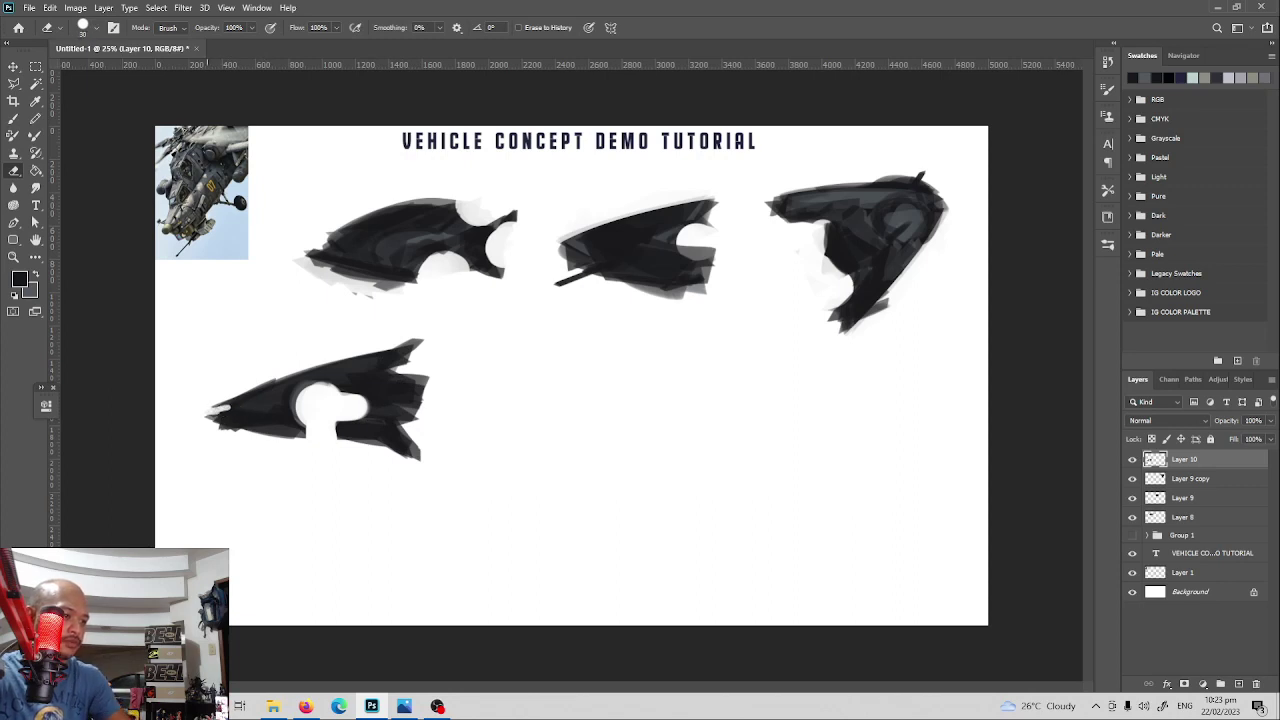
key(v)
drag(374, 401, 319, 399)
key(b)
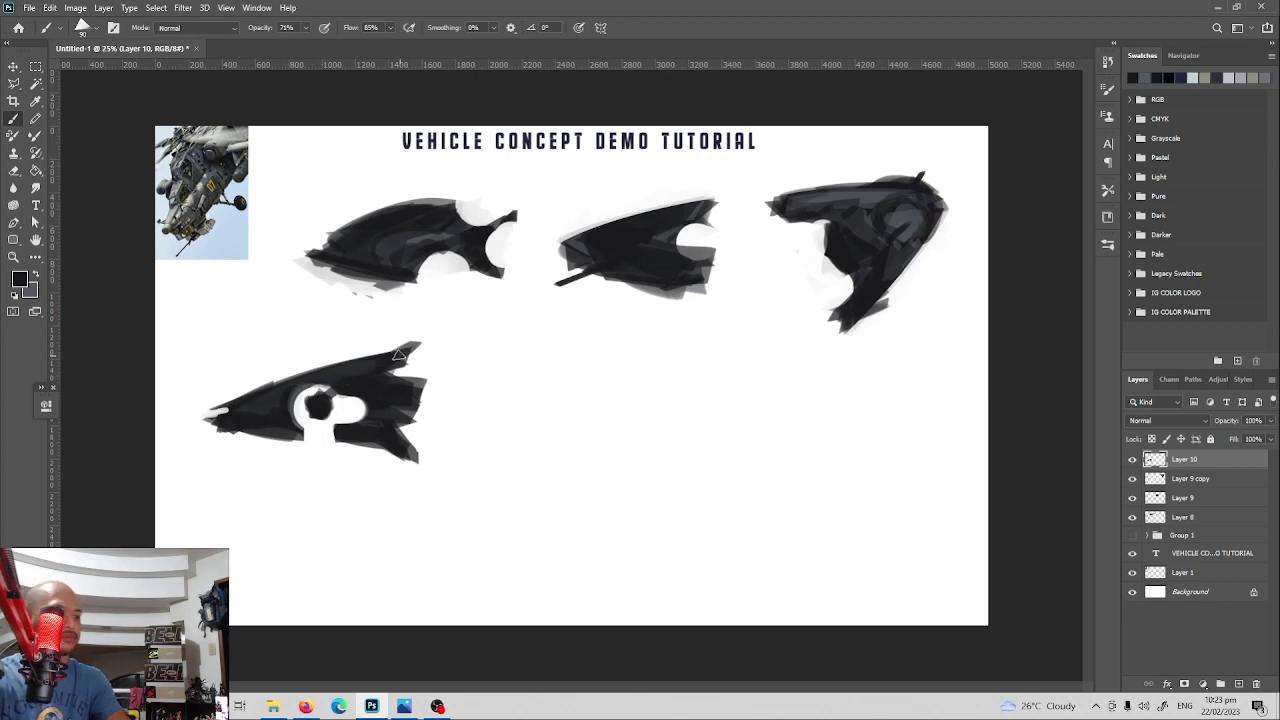
Add a new layer and block in the fifth silhouette's slim, pointed fuselage with a raised tail fin beside the fourth one.
click(1239, 683)
mouse_move(627, 376)
mouse_down()
mouse_move(525, 432)
mouse_move(600, 359)
mouse_move(523, 401)
mouse_up()
key(ctrl+z)
drag(519, 402, 590, 372)
mouse_move(591, 373)
mouse_down()
mouse_move(649, 360)
mouse_move(677, 385)
mouse_move(522, 405)
mouse_move(664, 393)
mouse_up()
mouse_move(668, 380)
mouse_down()
mouse_move(548, 406)
mouse_move(636, 382)
mouse_up()
mouse_move(645, 378)
mouse_down()
mouse_move(519, 414)
mouse_move(630, 366)
mouse_up()
mouse_move(597, 374)
mouse_down()
mouse_move(524, 411)
mouse_move(652, 378)
mouse_up()
mouse_move(662, 367)
mouse_down()
mouse_move(590, 397)
mouse_move(671, 372)
mouse_up()
drag(650, 386, 494, 417)
drag(494, 417, 654, 393)
Paint a strut running down from the fifth fuselage to a long, pointed lower boom with a rounded rear pod.
mouse_move(644, 398)
mouse_down()
mouse_move(693, 433)
mouse_move(601, 409)
mouse_move(709, 441)
mouse_move(609, 407)
mouse_move(701, 435)
mouse_move(731, 420)
mouse_move(639, 465)
mouse_move(714, 446)
mouse_up()
shift+click(703, 440)
shift+click(608, 411)
shift+click(700, 441)
shift+click(714, 438)
mouse_move(714, 446)
mouse_down()
mouse_move(686, 440)
mouse_move(588, 482)
mouse_up()
drag(588, 482, 716, 436)
mouse_move(688, 434)
mouse_down()
mouse_move(615, 413)
mouse_move(637, 409)
mouse_move(678, 337)
mouse_move(663, 362)
mouse_move(508, 414)
mouse_up()
Shade the top and side of the fifth silhouette's fuselage with alternating grey and dark strokes.
mouse_move(592, 396)
mouse_down()
mouse_move(644, 384)
mouse_move(597, 380)
mouse_move(652, 376)
mouse_up()
key(x)
mouse_move(644, 384)
mouse_down()
mouse_move(602, 377)
mouse_move(604, 365)
mouse_move(521, 410)
mouse_move(622, 386)
mouse_move(586, 396)
mouse_up()
key(x)
mouse_move(598, 374)
mouse_down()
mouse_move(508, 408)
mouse_move(598, 386)
mouse_up()
drag(598, 390, 528, 416)
alt+click(612, 392)
drag(612, 390, 567, 393)
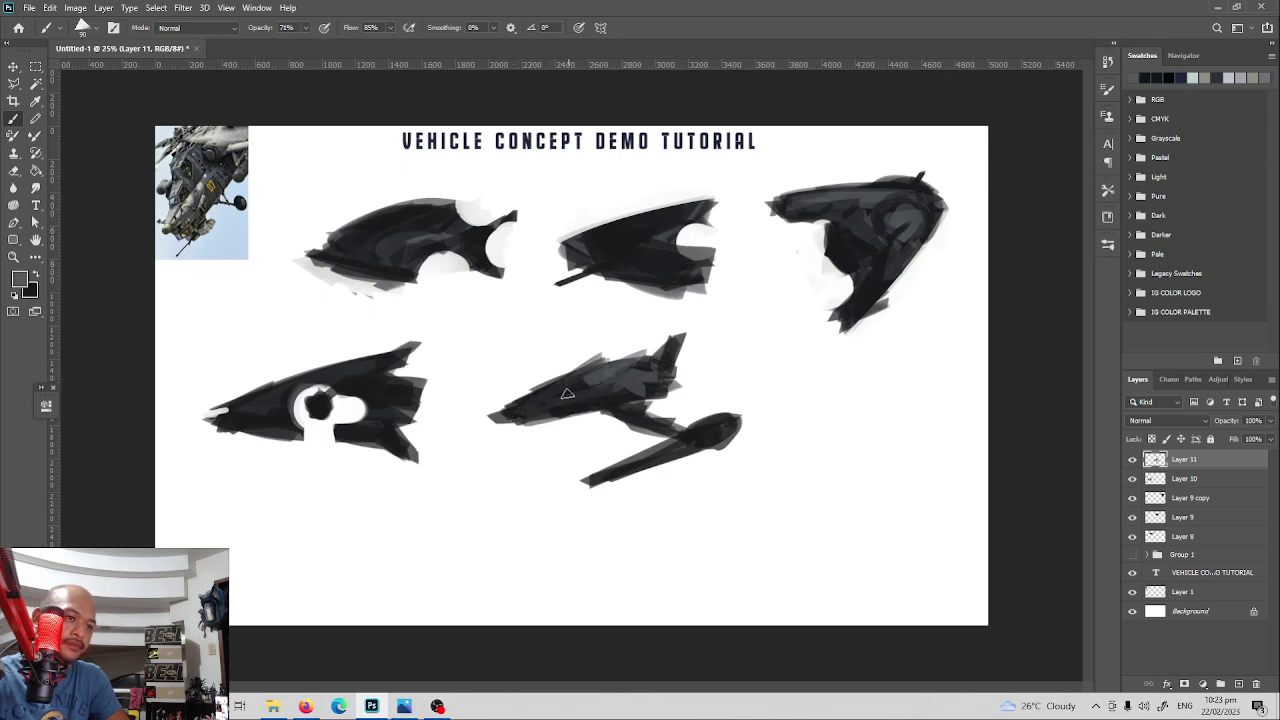
Paint a raised canopy hump on top of the fifth fuselage and blend it in with grey and dark strokes.
key(x)
mouse_move(654, 394)
mouse_down()
mouse_move(620, 408)
mouse_move(614, 357)
mouse_move(592, 370)
mouse_move(610, 354)
mouse_move(576, 360)
mouse_move(610, 348)
mouse_move(573, 355)
mouse_move(615, 357)
mouse_move(596, 350)
mouse_move(547, 382)
mouse_move(584, 381)
mouse_up()
key(x)
key(x)
key(x)
key(e)
key(b)
drag(577, 381, 609, 353)
key(x)
mouse_move(615, 361)
mouse_down()
mouse_move(590, 365)
mouse_move(586, 380)
mouse_up()
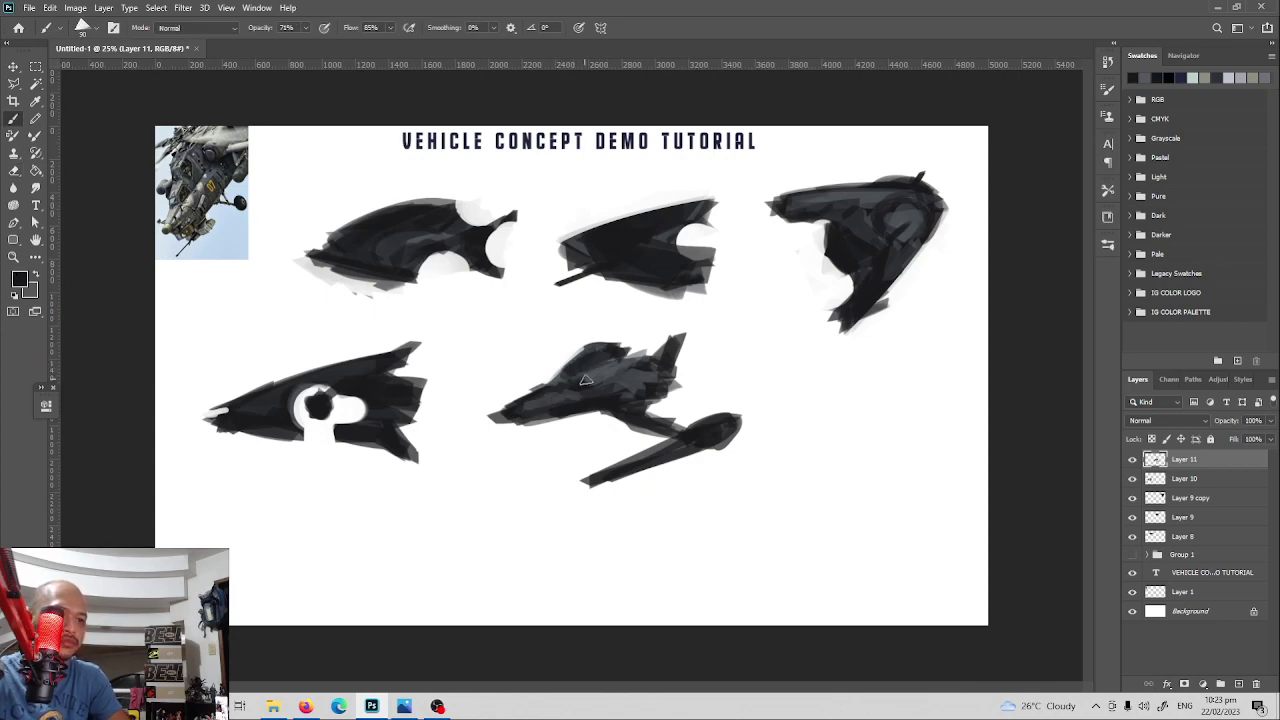
Shade the fifth silhouette's rear pod and boom, and add a second, thinner grey boom and pod behind them.
key(x)
mouse_move(729, 424)
mouse_down()
mouse_move(697, 437)
mouse_move(708, 433)
mouse_up()
mouse_move(733, 424)
mouse_down()
mouse_move(702, 444)
mouse_move(722, 430)
mouse_move(606, 484)
mouse_up()
key(x)
key(x)
key(x)
key(e)
key(b)
mouse_move(634, 442)
mouse_down()
mouse_move(614, 416)
mouse_move(633, 438)
mouse_move(551, 465)
mouse_move(681, 418)
mouse_move(603, 400)
mouse_up()
Move the fifth silhouette slightly toward the fourth and place a duplicate of it on the other side.
key(v)
drag(1204, 464, 1238, 684)
drag(635, 445, 898, 444)
Rotate the duplicated silhouette about -3.3° and scale it down to about 81%.
key(ctrl+t)
drag(712, 322, 884, 481)
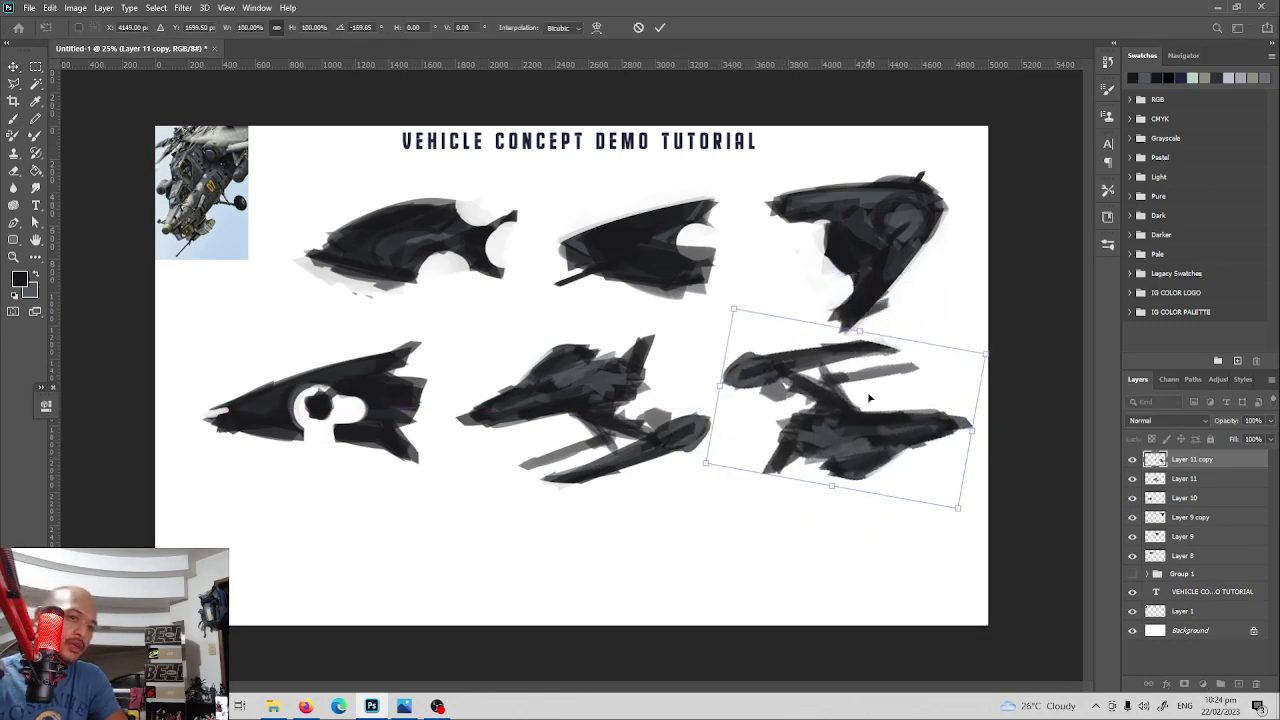
drag(975, 362, 761, 405)
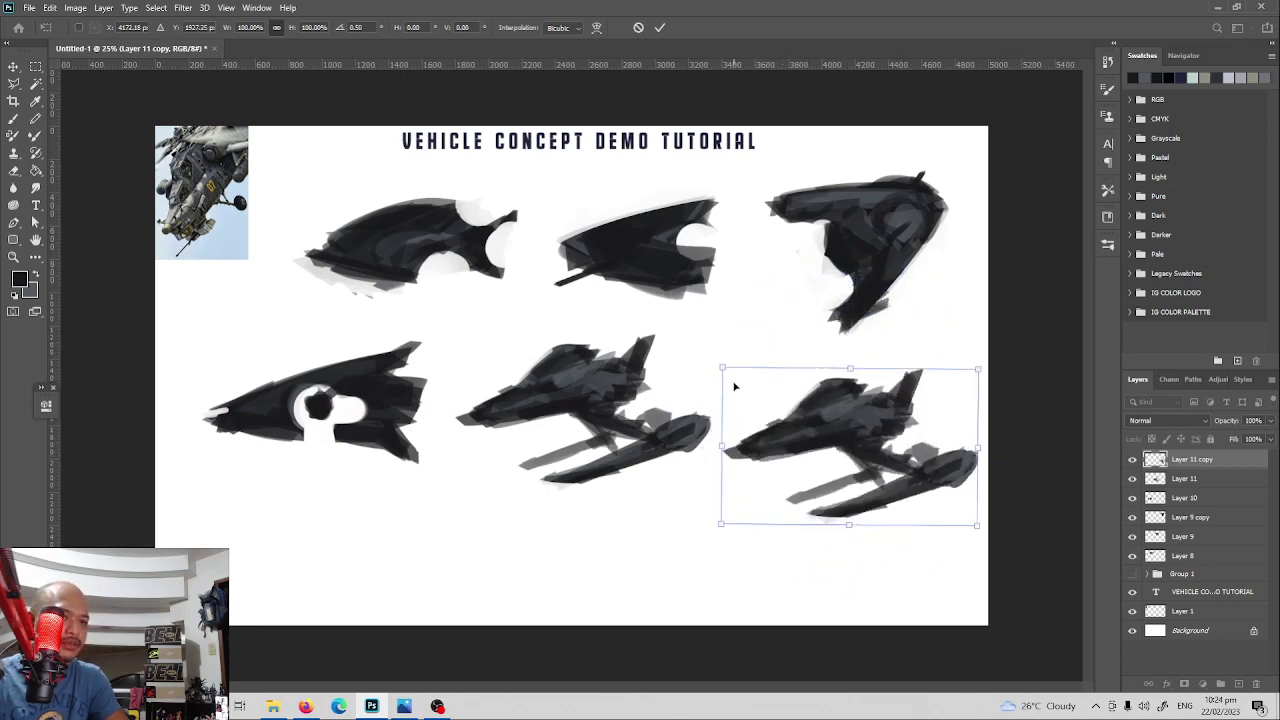
drag(724, 366, 917, 506)
drag(935, 431, 918, 406)
drag(971, 339, 767, 473)
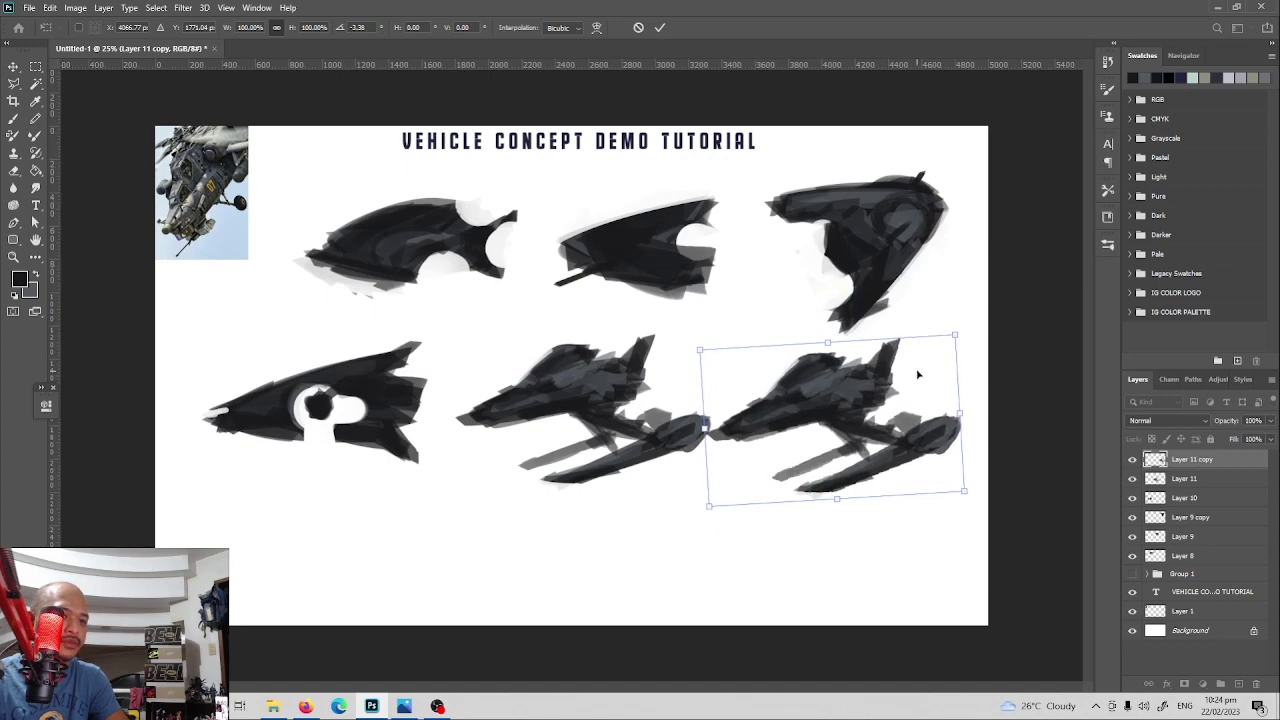
drag(936, 360, 900, 355)
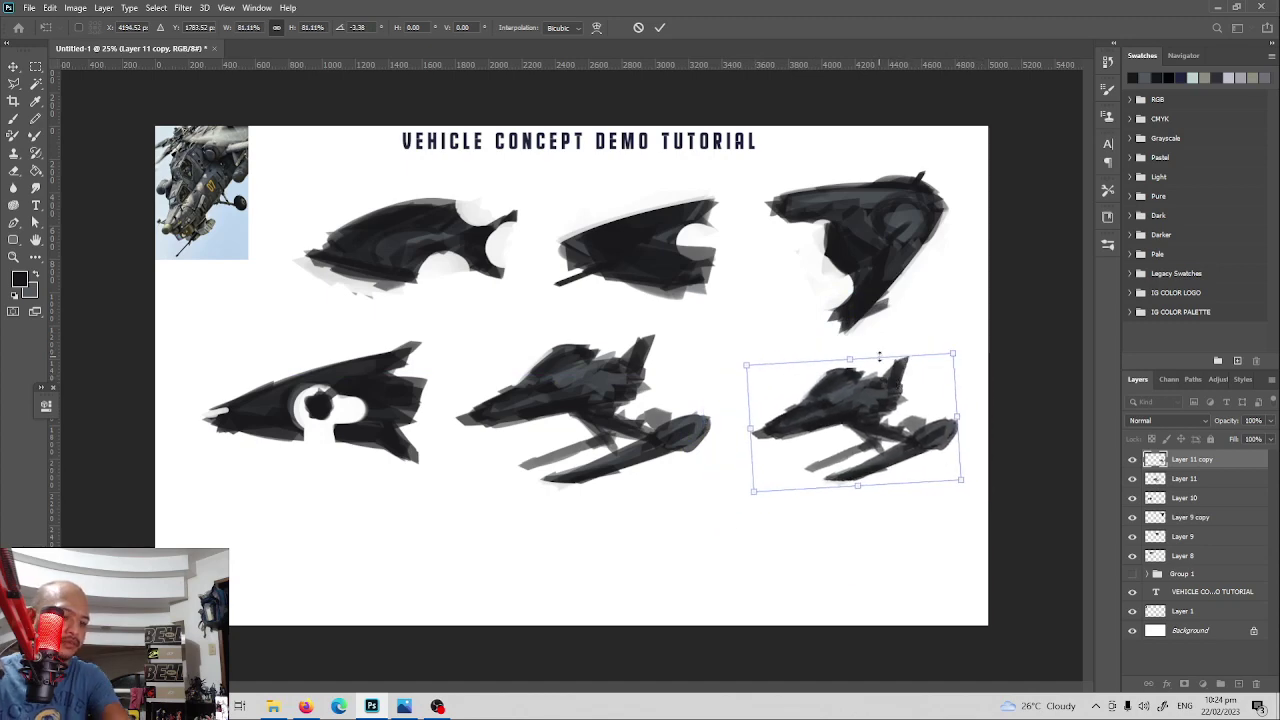
key(Return)
Erase the canopy hump, upper tail fin and nose tip from the duplicated silhouette.
key(e)
mouse_move(826, 377)
mouse_down()
mouse_move(784, 396)
mouse_move(849, 362)
mouse_move(900, 366)
mouse_up()
mouse_move(758, 424)
mouse_down()
mouse_move(820, 396)
mouse_move(848, 402)
mouse_move(803, 422)
mouse_up()
Repaint the sixth silhouette's fuselage as a smooth, tapered hull using dark and grey strokes.
key(b)
mouse_move(880, 394)
mouse_down()
mouse_move(811, 424)
mouse_move(890, 388)
mouse_up()
drag(790, 415, 902, 381)
mouse_move(888, 383)
mouse_down()
mouse_move(812, 406)
mouse_move(840, 395)
mouse_up()
key(x)
mouse_move(821, 406)
mouse_down()
mouse_move(890, 395)
mouse_move(782, 426)
mouse_up()
mouse_move(784, 424)
mouse_down()
mouse_move(852, 404)
mouse_move(790, 420)
mouse_up()
key(x)
mouse_move(790, 420)
mouse_down()
mouse_move(882, 392)
mouse_move(858, 404)
mouse_up()
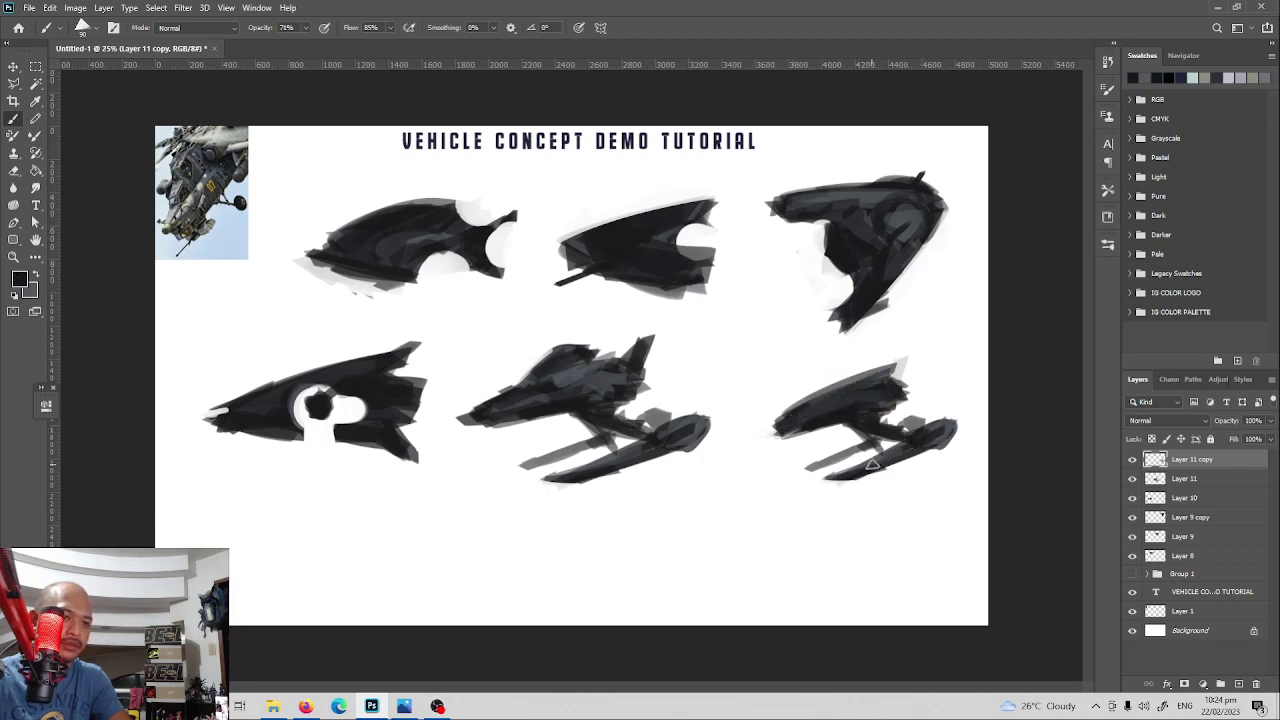
Extend both lower booms of the sixth silhouette forward into long, thin parallel barrels.
drag(880, 458, 722, 516)
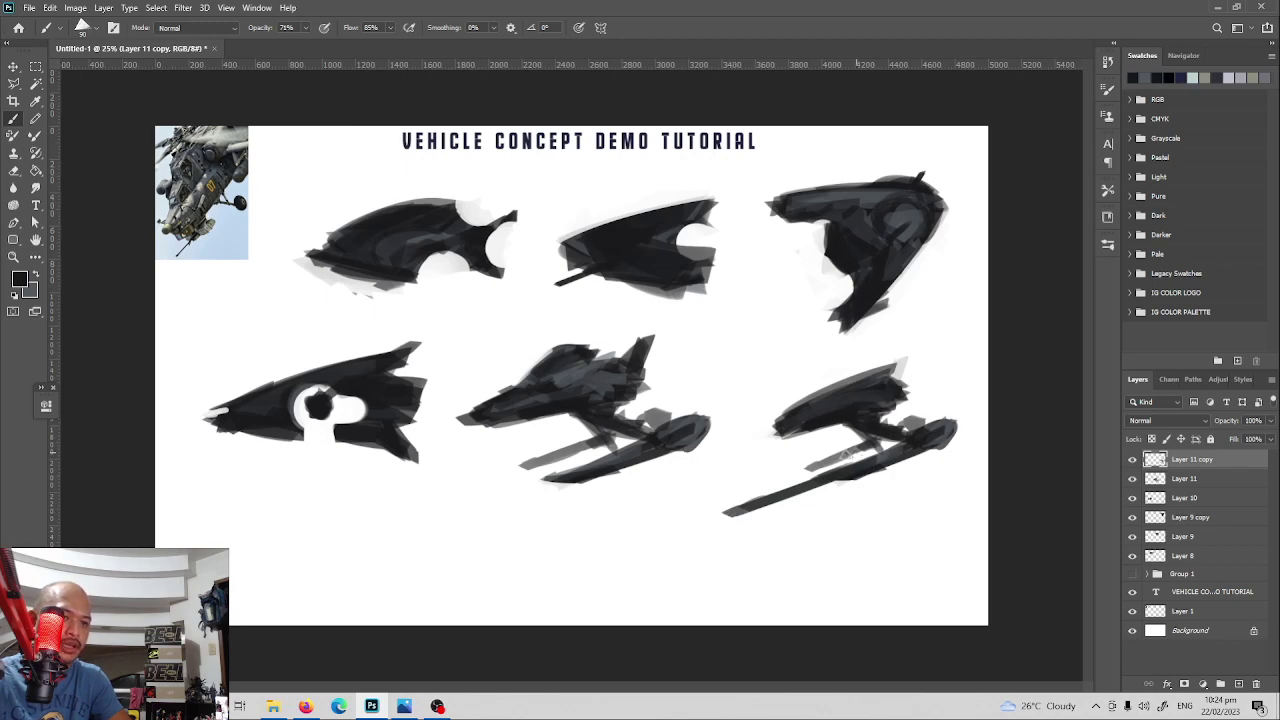
drag(849, 451, 709, 504)
drag(864, 438, 712, 502)
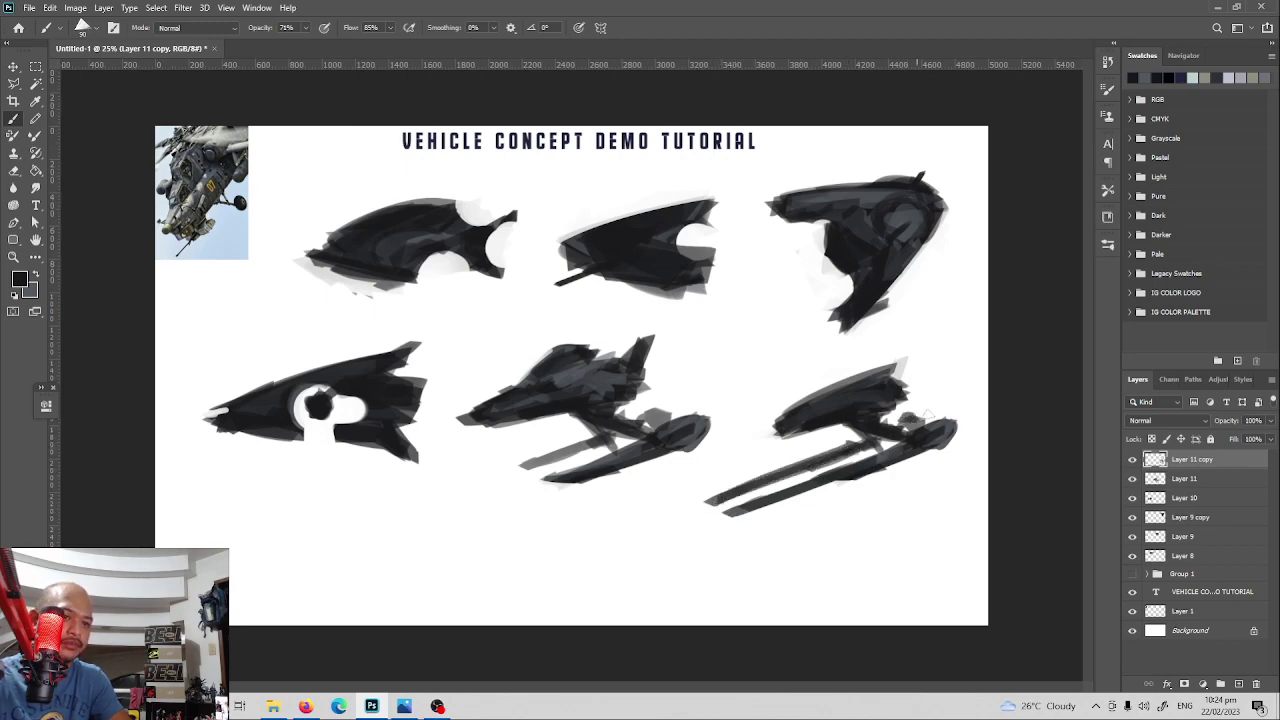
Paint small angular fins and grey details around the rear pods of the sixth silhouette.
mouse_move(925, 414)
mouse_down()
mouse_move(940, 445)
mouse_move(910, 450)
mouse_up()
key(x)
key(x)
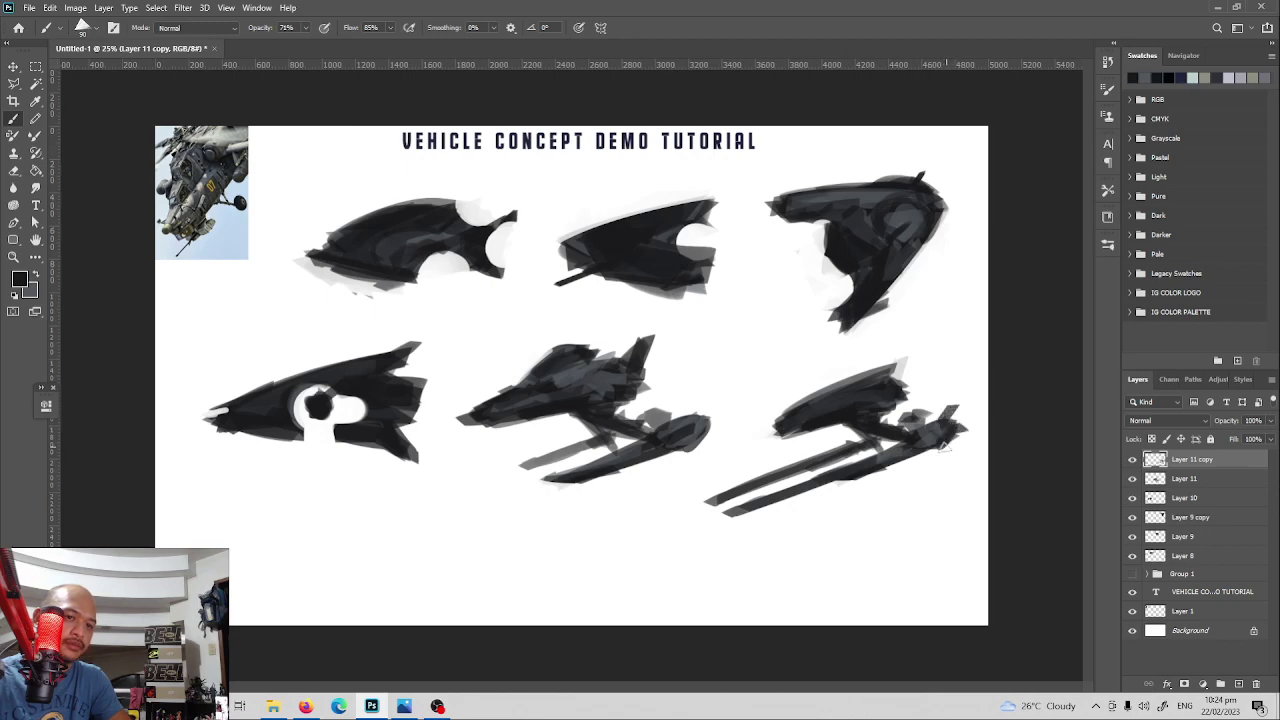
Darken and round off the sixth silhouette's hull, and erase its upper front edge into a straight, pointed nose.
mouse_move(810, 416)
mouse_down()
mouse_move(892, 378)
mouse_move(785, 422)
mouse_move(908, 382)
mouse_up()
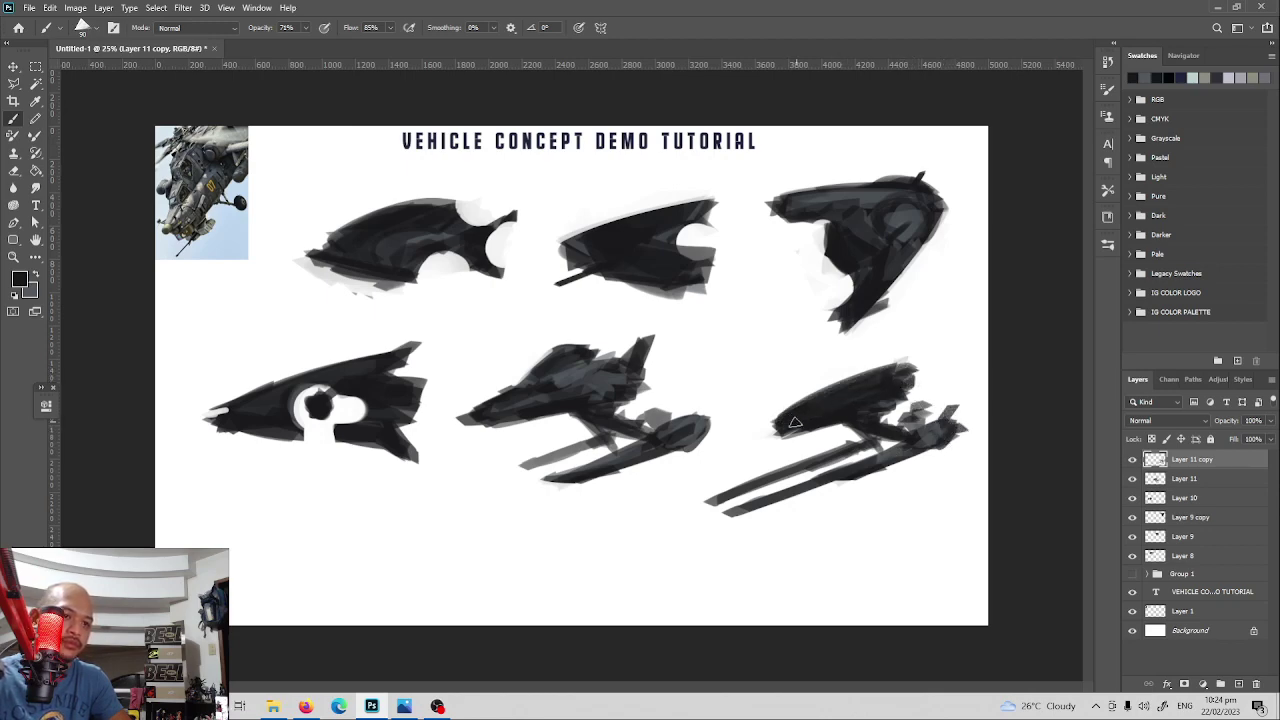
mouse_move(801, 406)
mouse_down()
mouse_move(760, 435)
mouse_move(822, 381)
mouse_move(778, 428)
mouse_move(903, 368)
mouse_up()
key(e)
key(b)
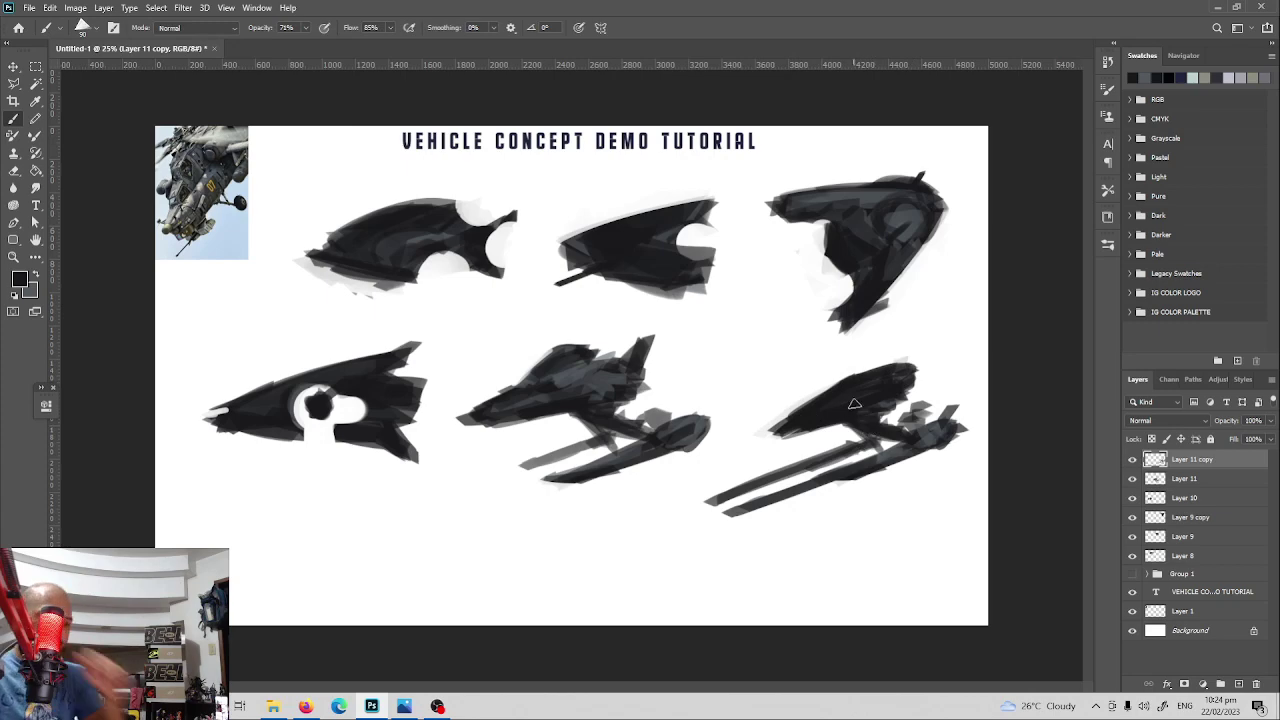
key(x)
mouse_move(865, 422)
mouse_down()
mouse_move(896, 435)
mouse_move(878, 360)
mouse_move(870, 385)
mouse_up()
key(x)
Move the sixth silhouette slightly up and add a new layer for the seventh one.
key(v)
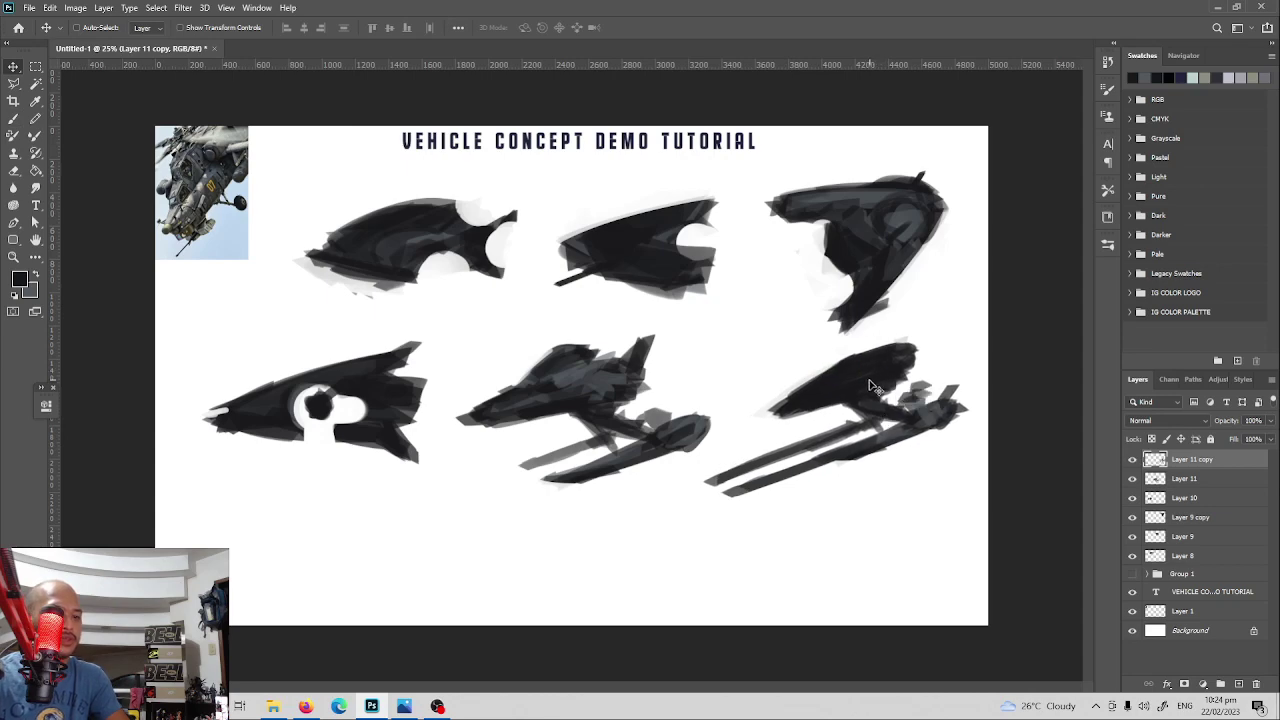
click(1239, 684)
key(b)
Paint the seventh silhouette below the fourth as a dark round body with three long forward prongs and grey shading.
mouse_move(340, 530)
mouse_down()
mouse_move(372, 500)
mouse_move(360, 545)
mouse_move(385, 512)
mouse_move(368, 541)
mouse_move(385, 510)
mouse_move(345, 527)
mouse_move(379, 538)
mouse_up()
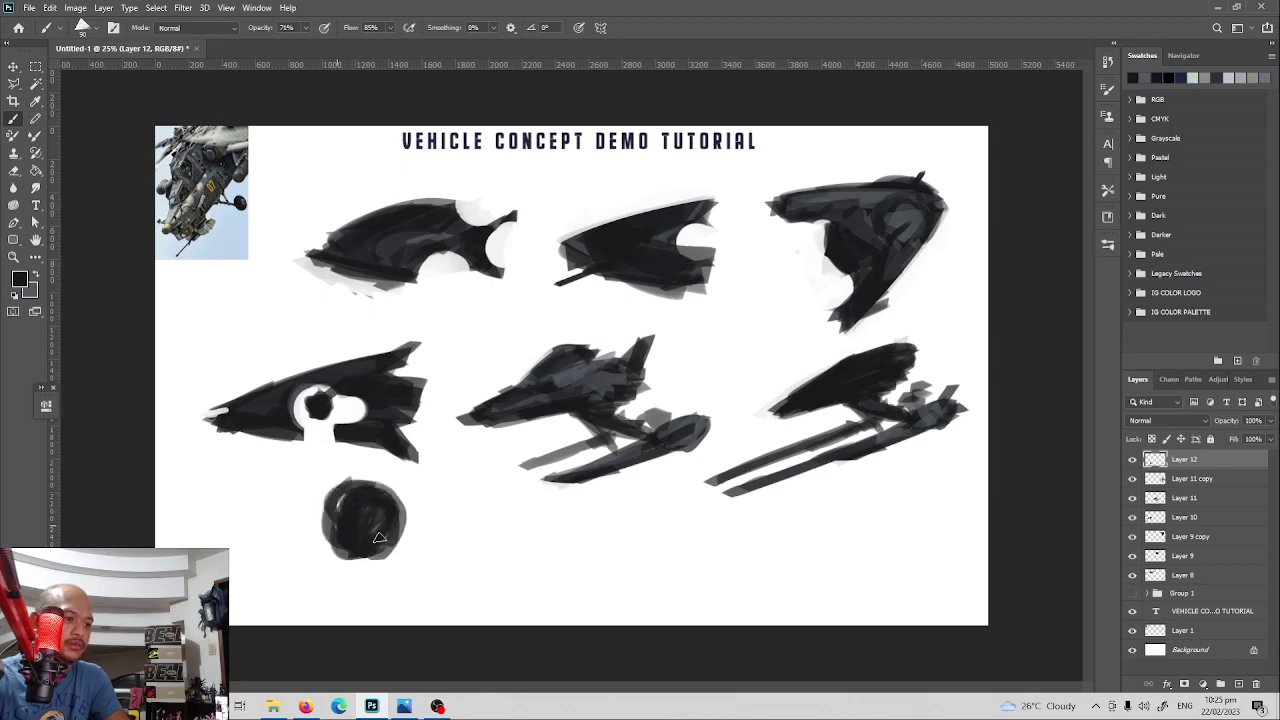
mouse_move(329, 503)
mouse_down()
mouse_move(366, 543)
mouse_move(385, 518)
mouse_move(330, 496)
mouse_move(238, 532)
mouse_move(330, 540)
mouse_move(248, 554)
mouse_move(358, 548)
mouse_move(262, 568)
mouse_move(375, 550)
mouse_move(268, 571)
mouse_move(343, 580)
mouse_move(250, 575)
mouse_move(337, 580)
mouse_move(389, 517)
mouse_move(380, 533)
mouse_move(290, 518)
mouse_up()
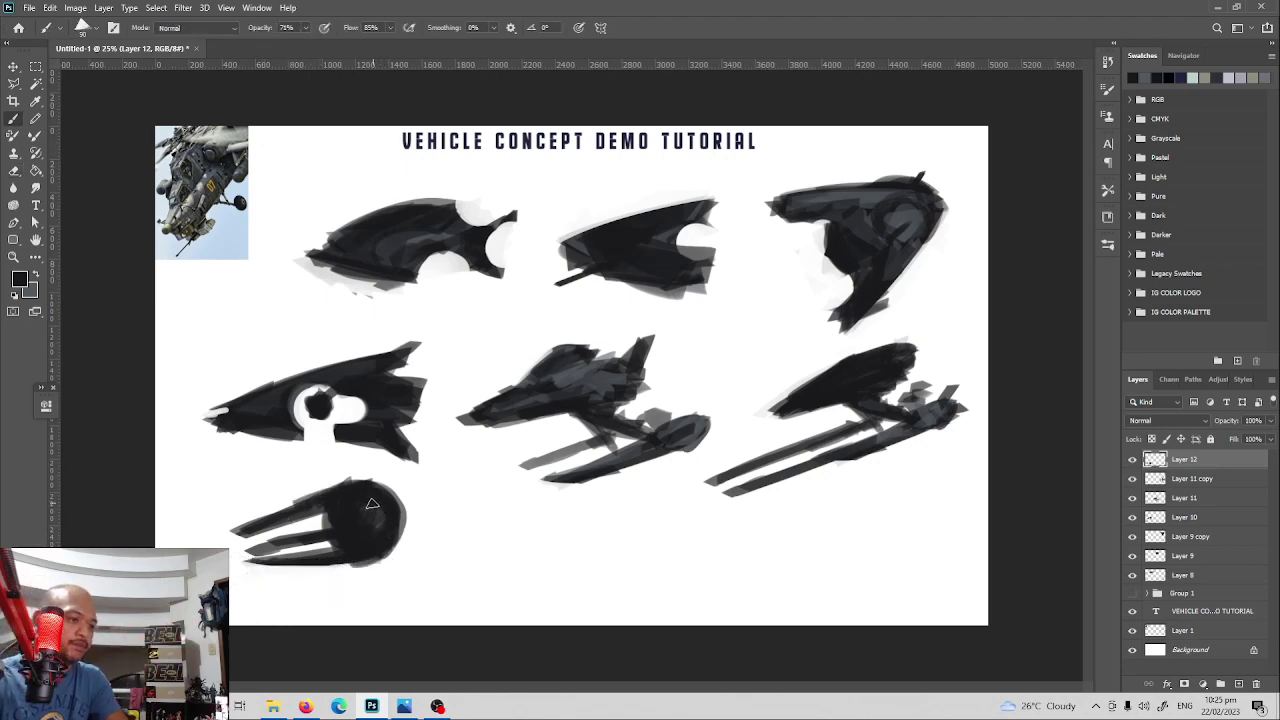
key(x)
mouse_move(385, 500)
mouse_down()
mouse_move(369, 526)
mouse_move(366, 494)
mouse_move(386, 504)
mouse_move(364, 538)
mouse_move(356, 524)
mouse_move(369, 532)
mouse_up()
key(x)
key(x)
key(x)
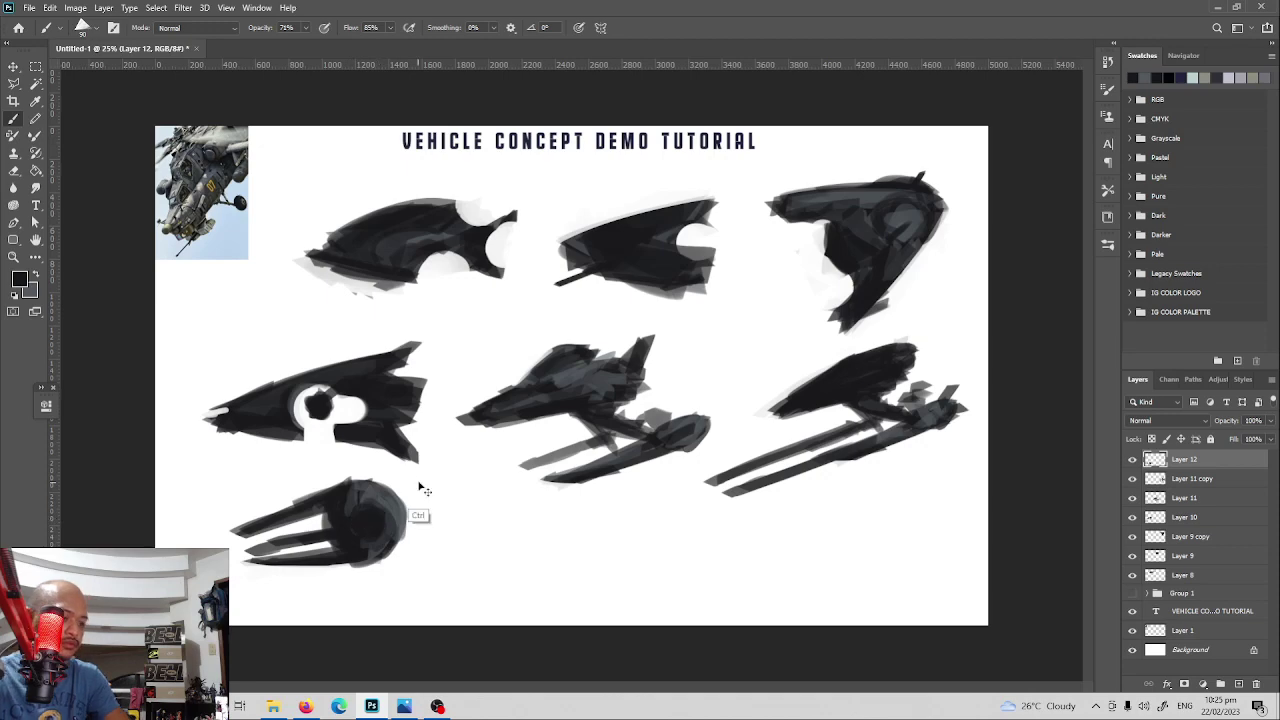
Rotate the seventh silhouette slightly to level its prongs, and trim the outer prong edge with a 200 px eraser.
key(ctrl+t)
mouse_move(420, 488)
mouse_down()
mouse_move(500, 457)
mouse_move(423, 494)
mouse_up()
key(Return)
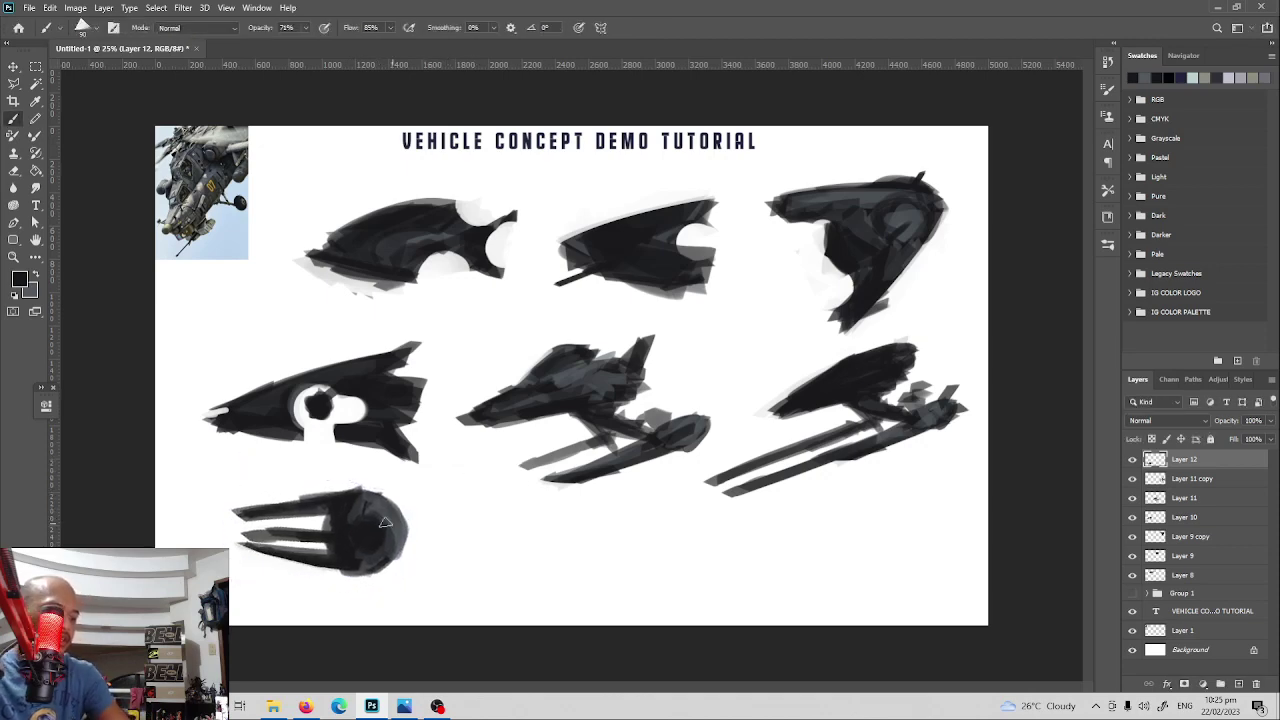
key(e)
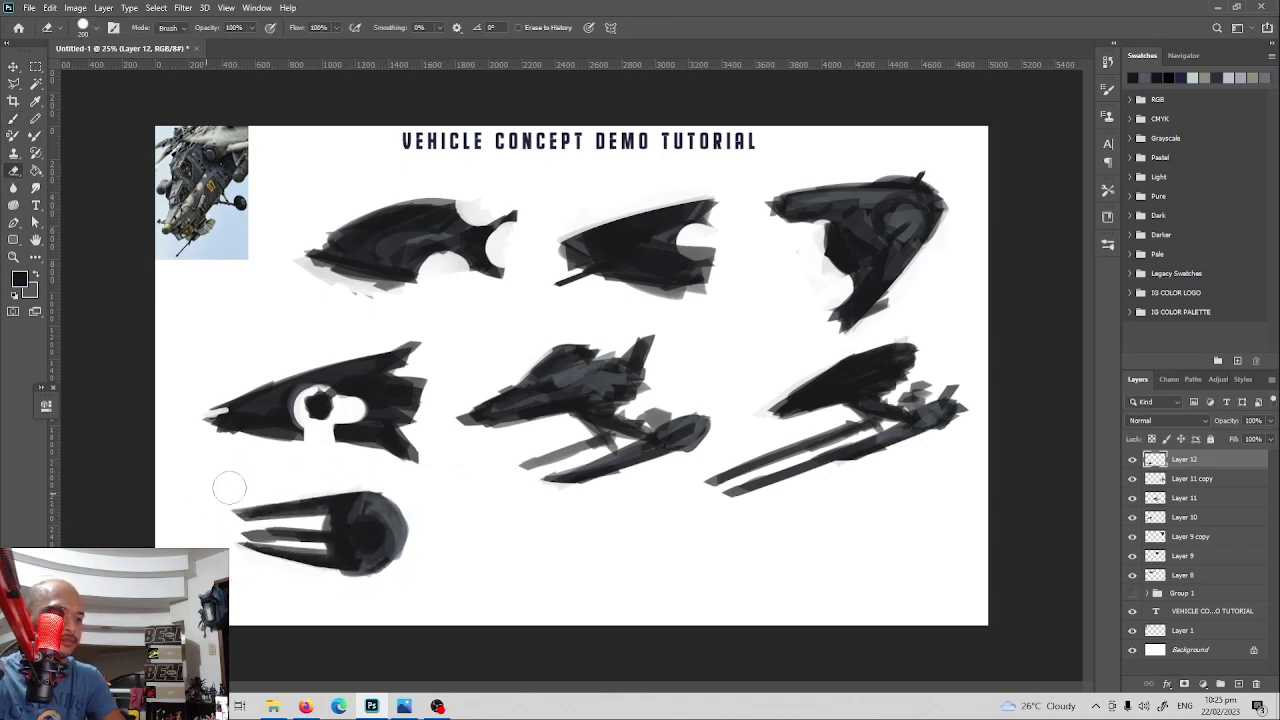
key(b)
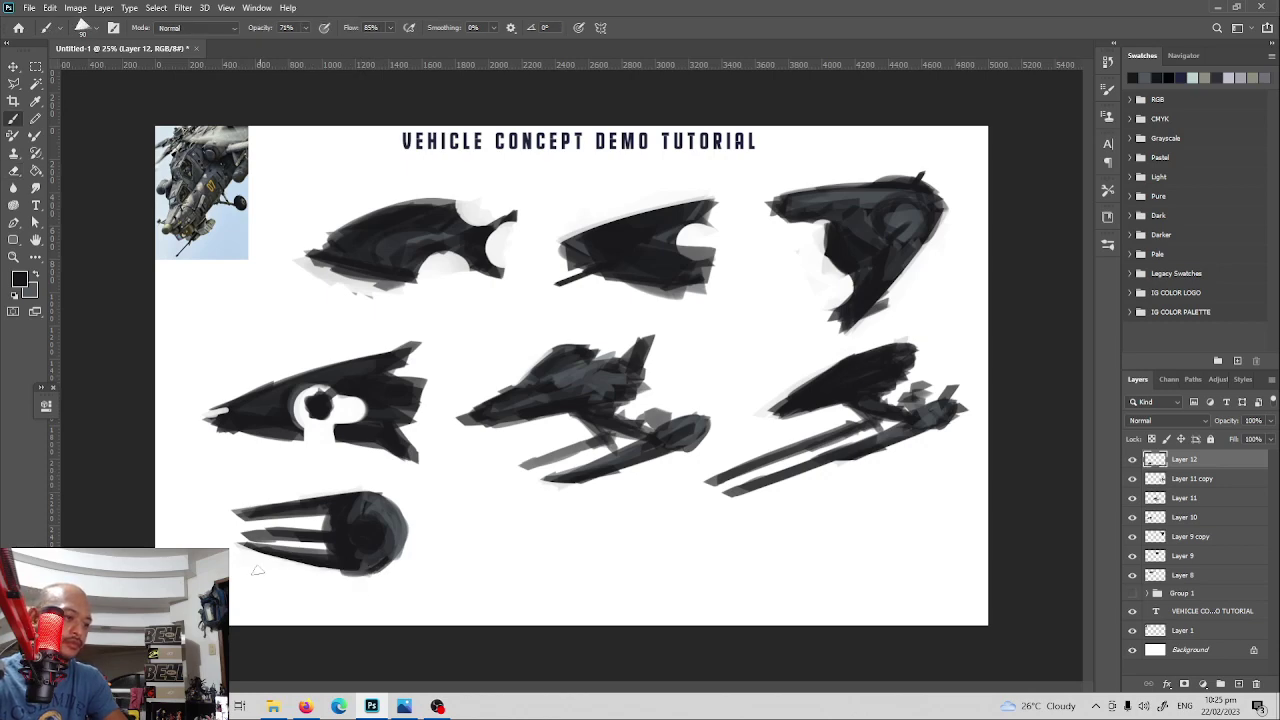
Thicken the seventh silhouette's lowest prong, paint a grey hub in its round body and add small spikes on the rim.
mouse_move(349, 560)
mouse_down()
mouse_move(263, 594)
mouse_move(256, 551)
mouse_up()
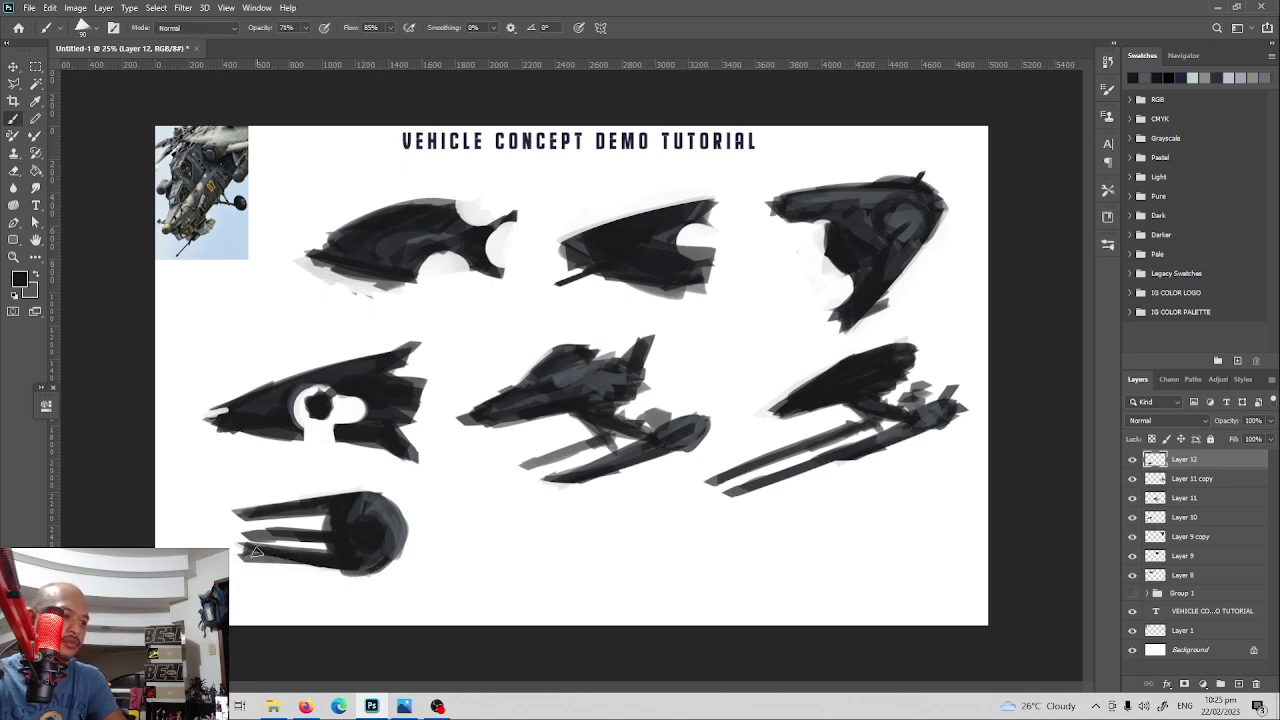
key(x)
drag(372, 523, 370, 539)
key(x)
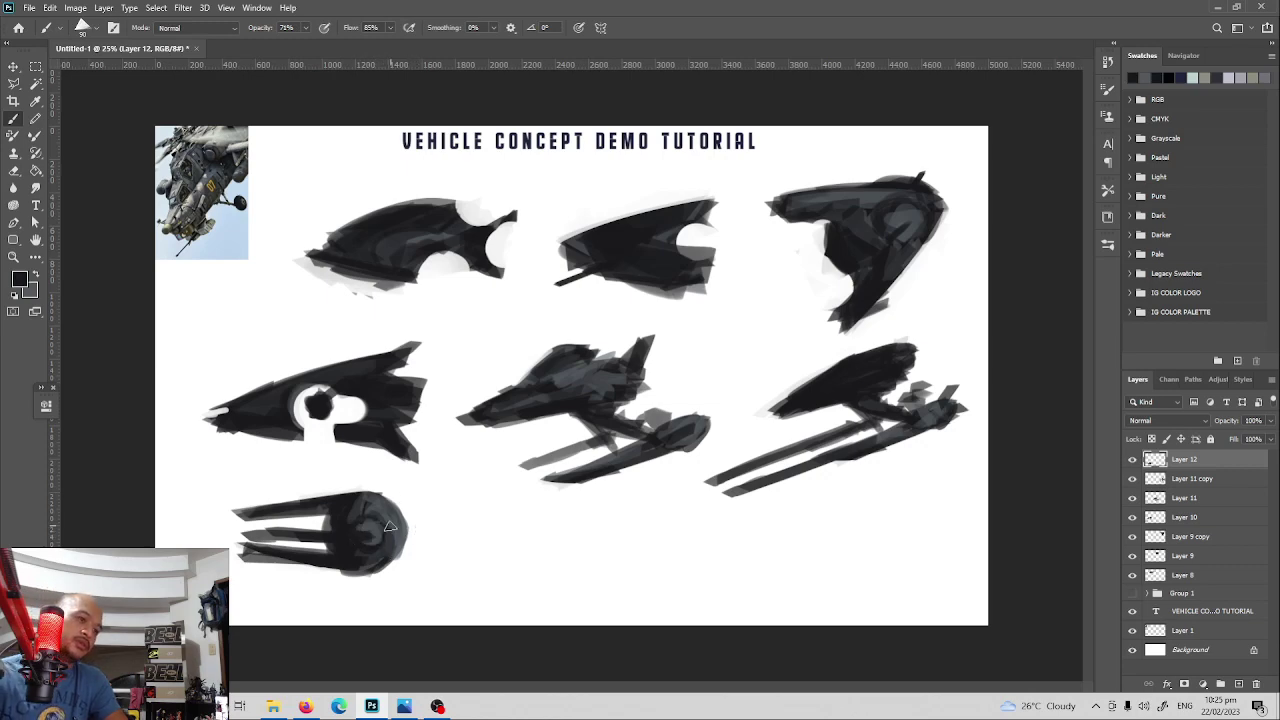
drag(359, 500, 376, 503)
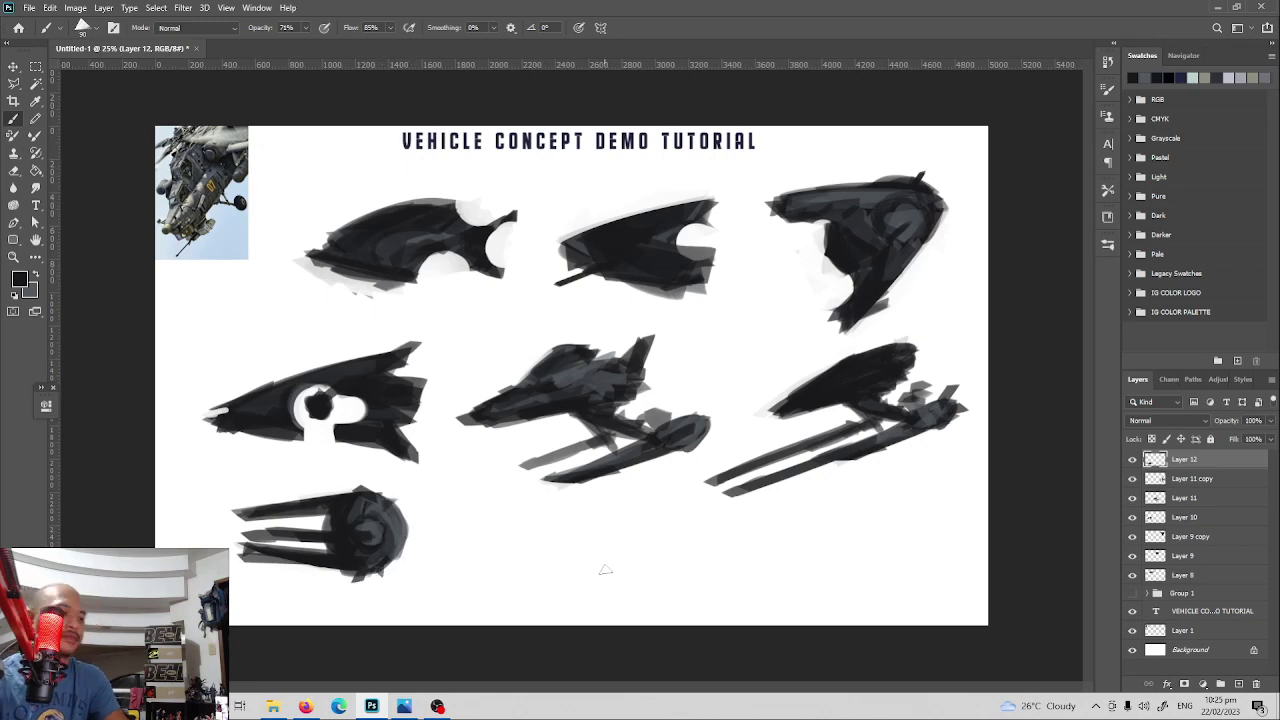
Move the seventh silhouette, the round body with three prongs, slightly left and down on the canvas.
key(v)
mouse_move(390, 545)
mouse_down()
mouse_move(357, 555)
mouse_move(398, 546)
mouse_up()
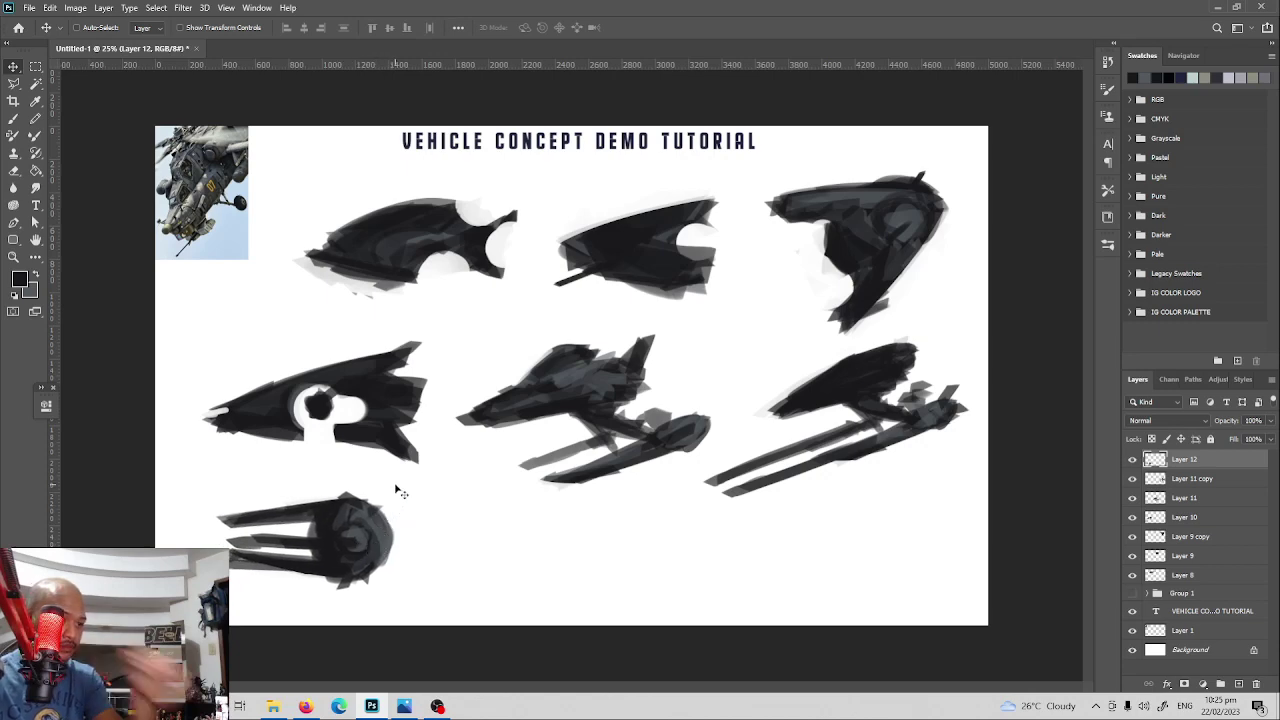